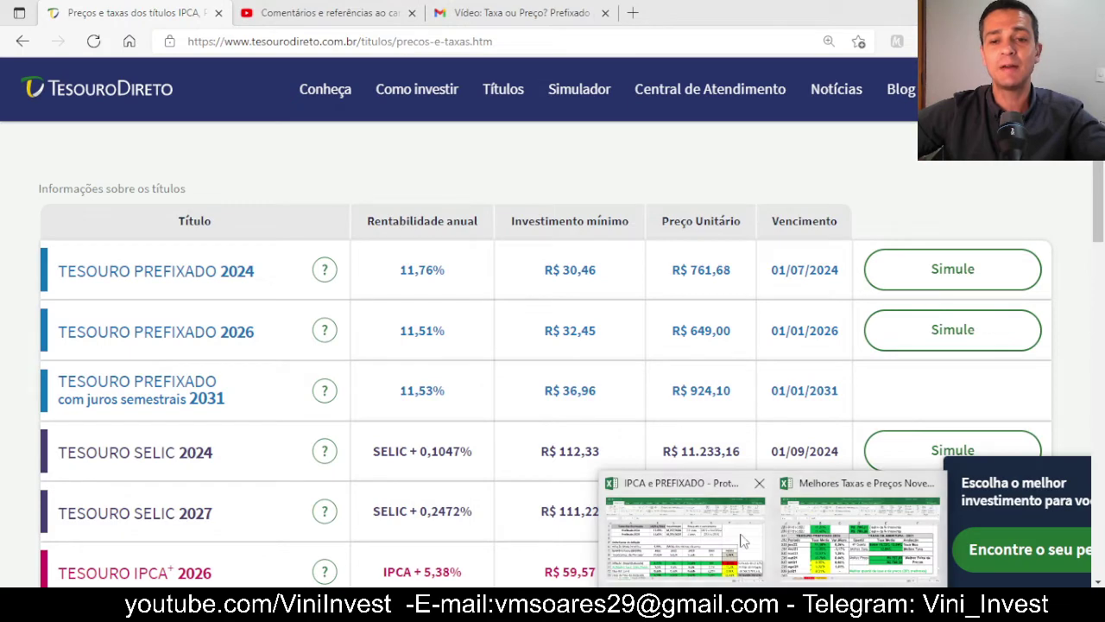
# Switch to the Melhores Taxas e Preços workbook in Excel and highlight the closing-data rows 225 to 230, ending on row 225
pyautogui.click(859, 531)
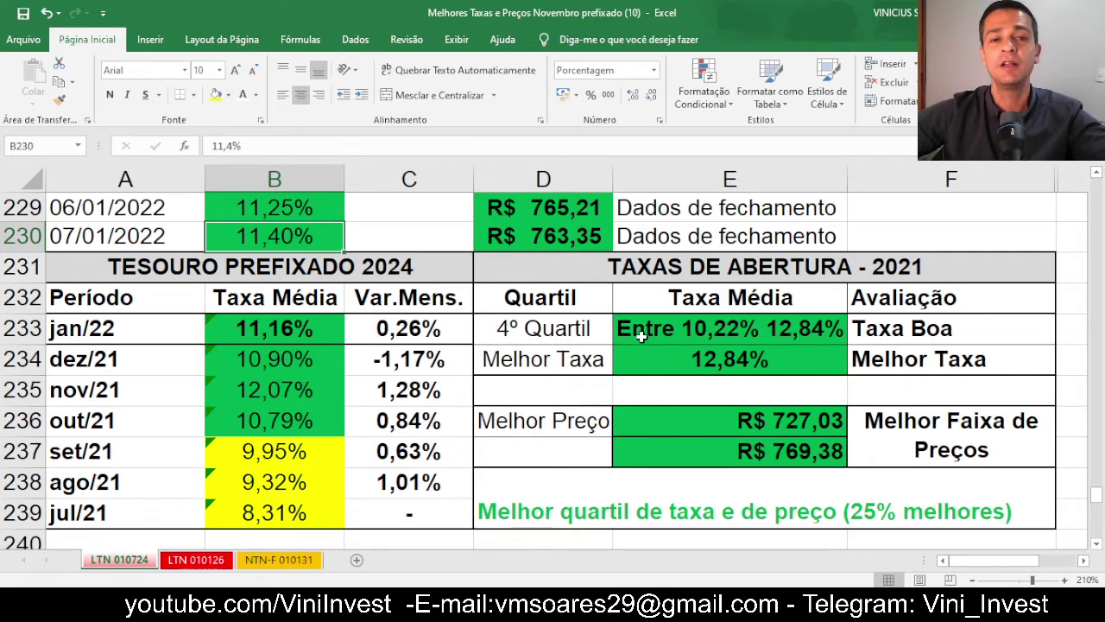
pyautogui.scroll(2, 641, 337)
pyautogui.click(18, 266)
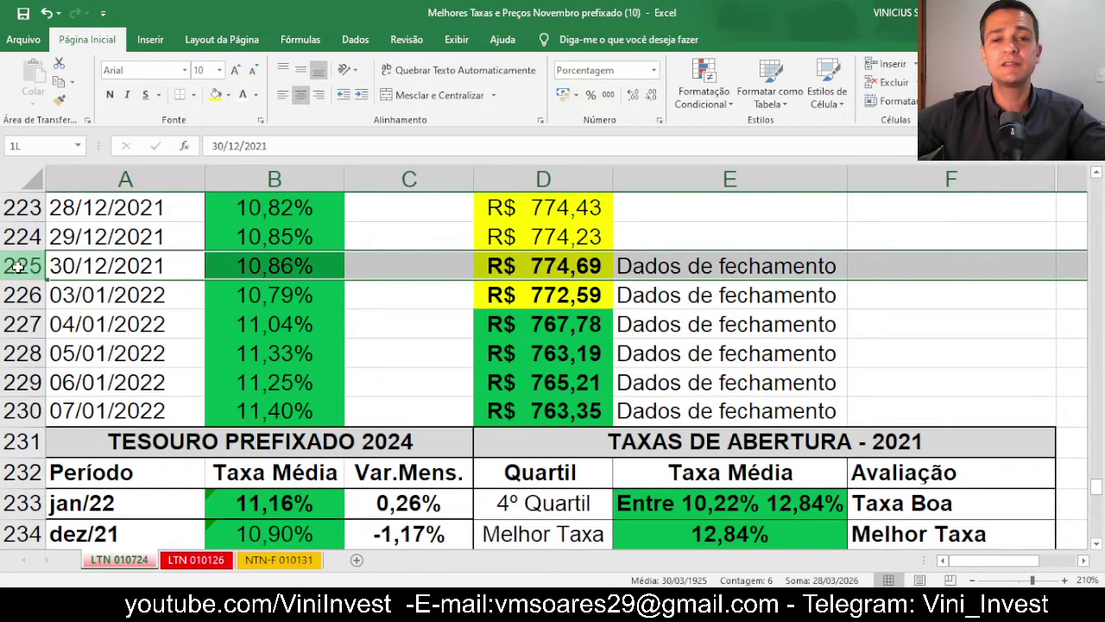
pyautogui.moveTo(18, 266); pyautogui.dragTo(26, 411)
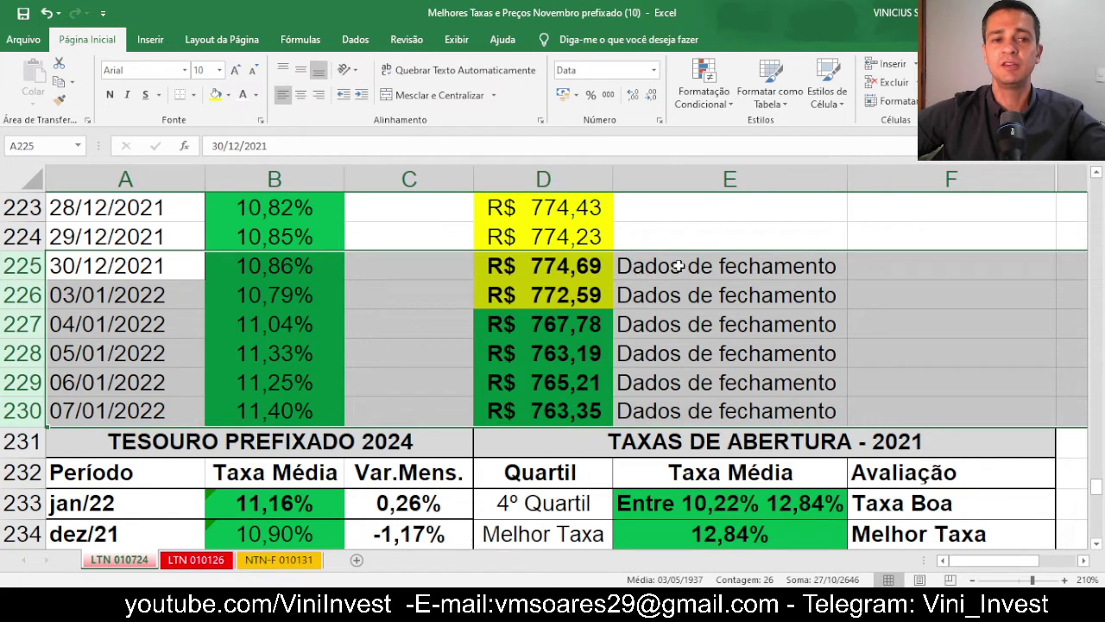
pyautogui.click(23, 264)
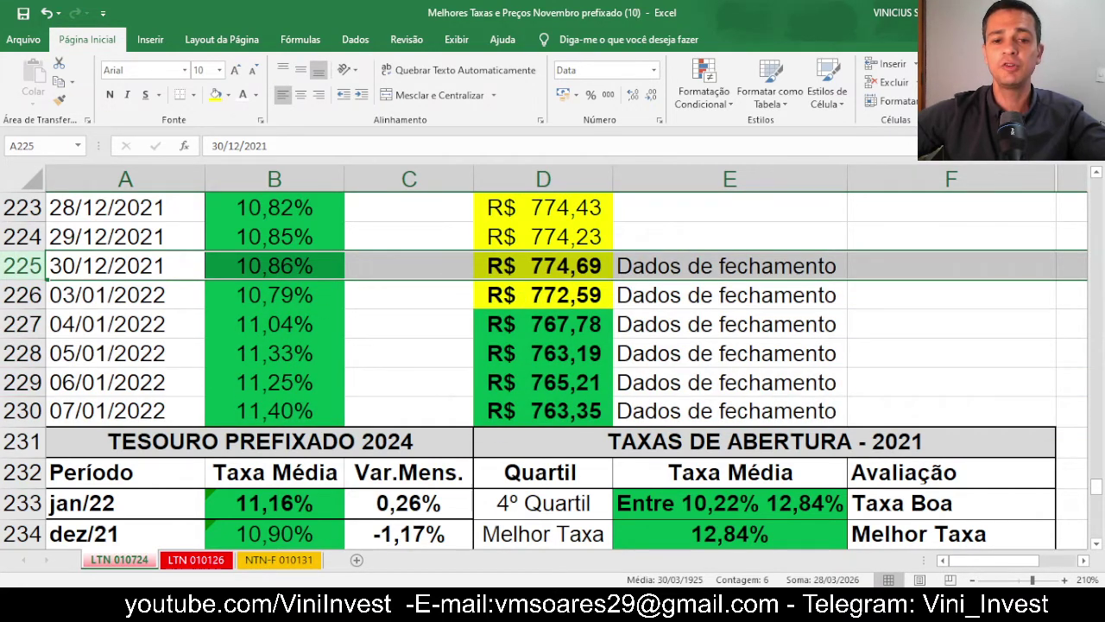
# Switch to the browser, return to the Tesouro Direto price and rate history page, and view the 2022 files under Históricos por Ano
pyautogui.hotkey('alt', 'Tab')
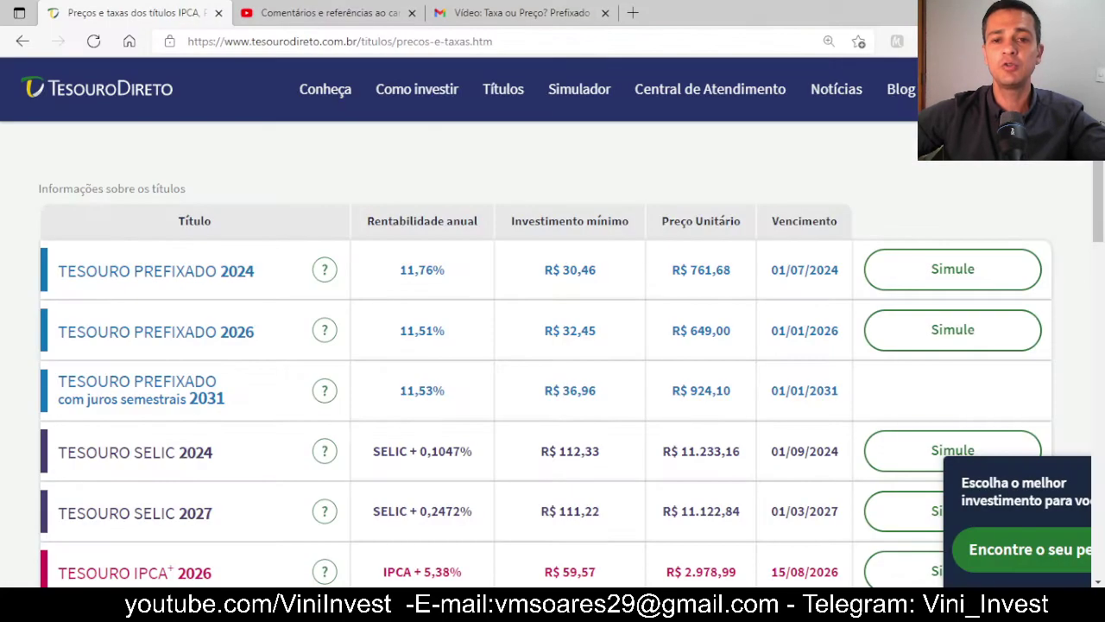
pyautogui.click(23, 40)
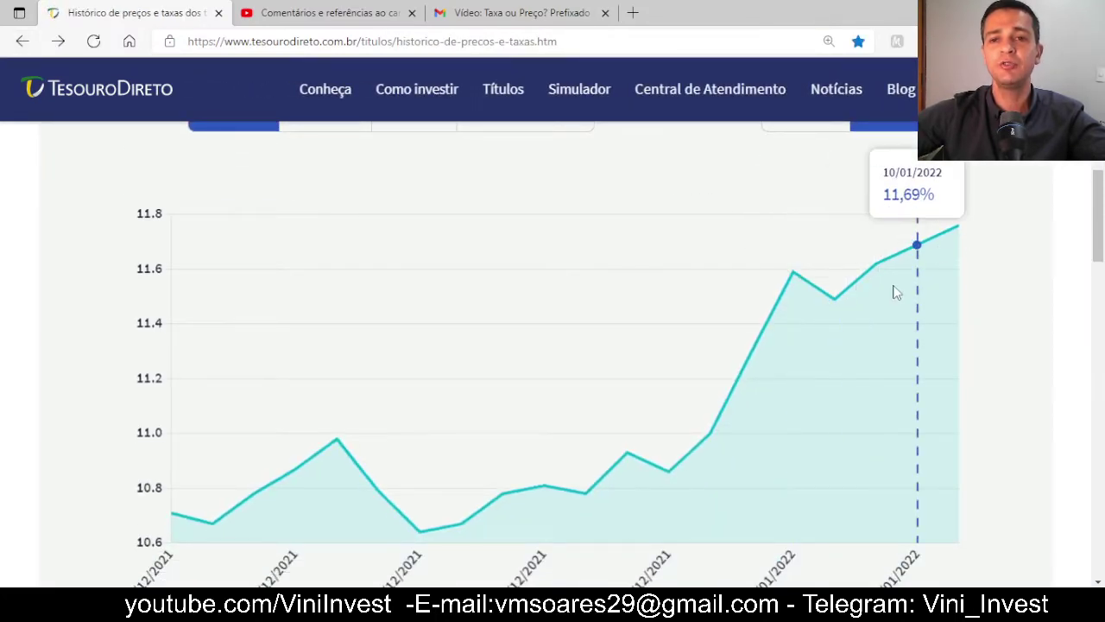
pyautogui.scroll(-6, 853, 362)
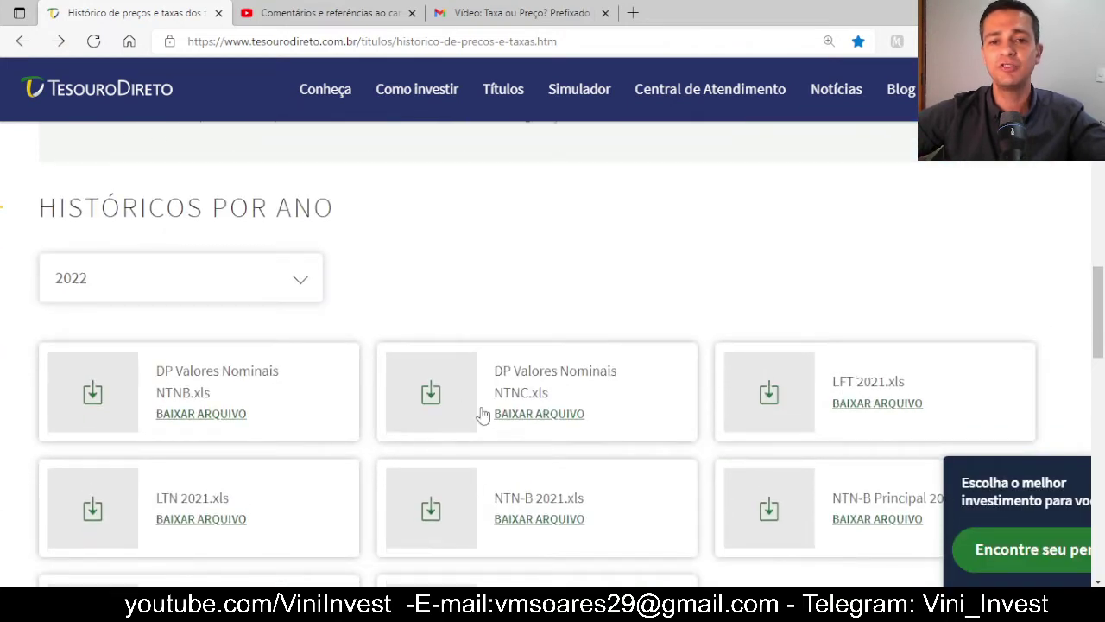
pyautogui.scroll(-1, 545, 420)
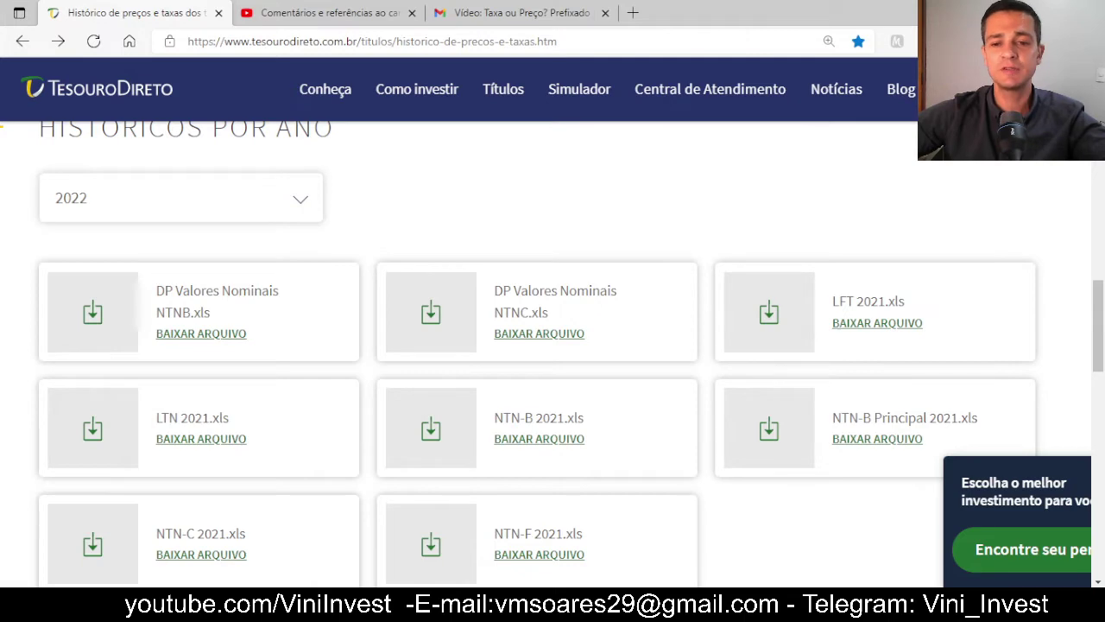
# Return to the Melhores Taxas workbook in Excel and examine the 4º Quartil and Melhor Taxa cells D233:F234, finishing on row 230
pyautogui.moveTo(769, 609)
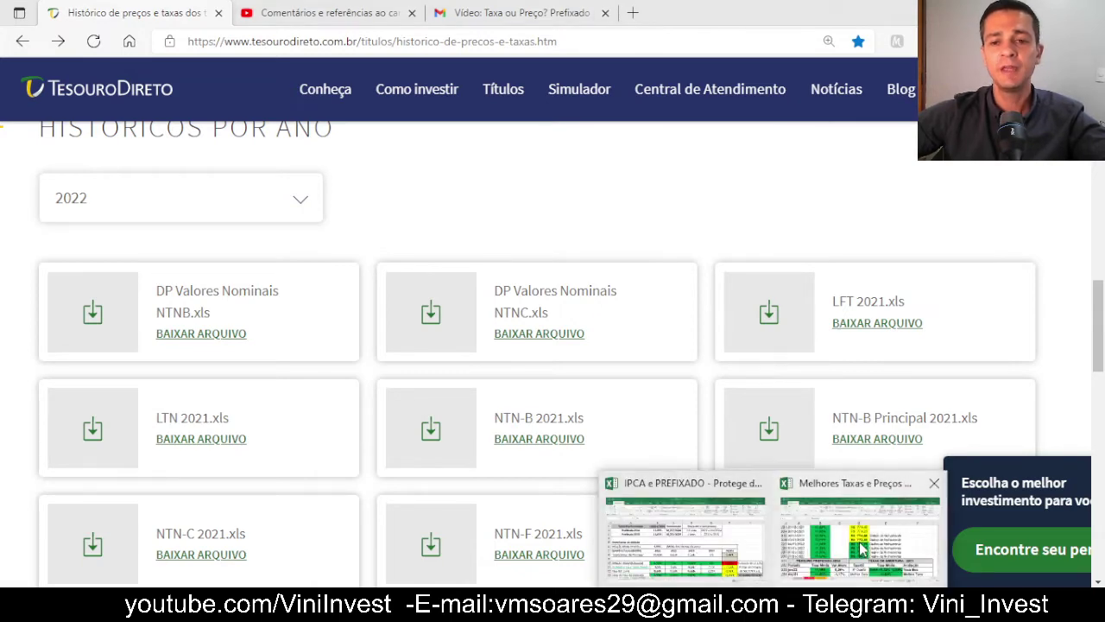
pyautogui.click(861, 549)
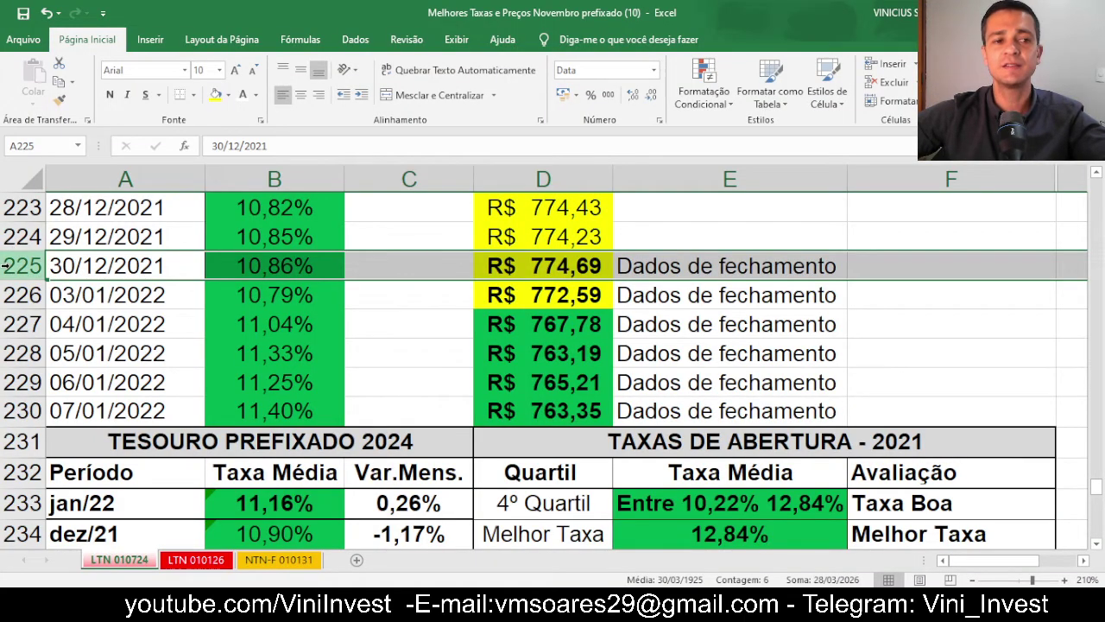
pyautogui.click(1096, 544)
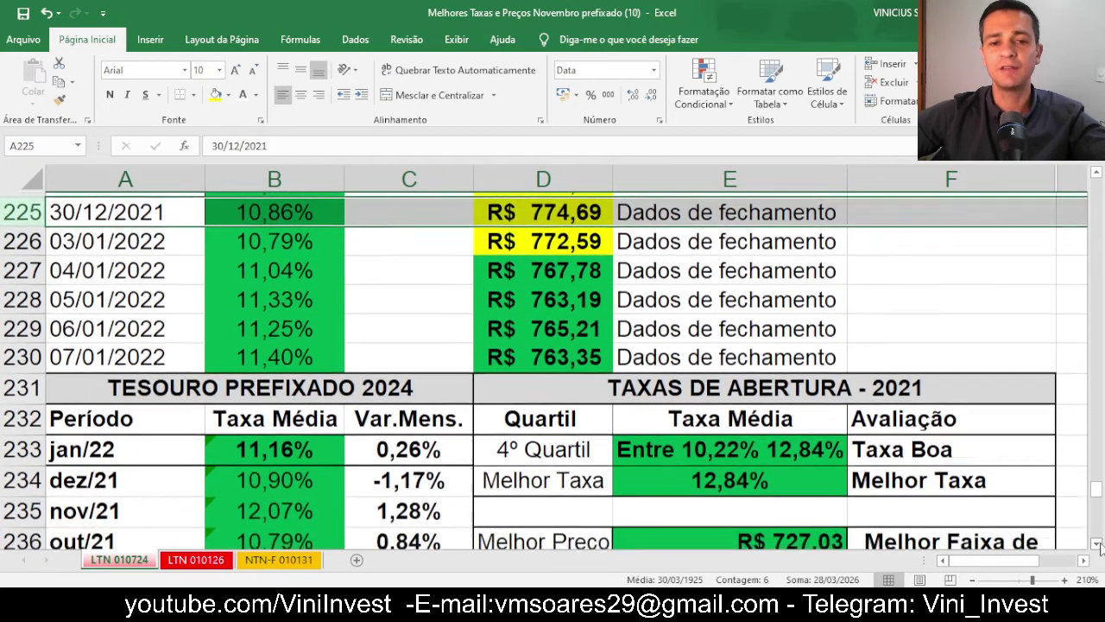
pyautogui.click(1097, 544)
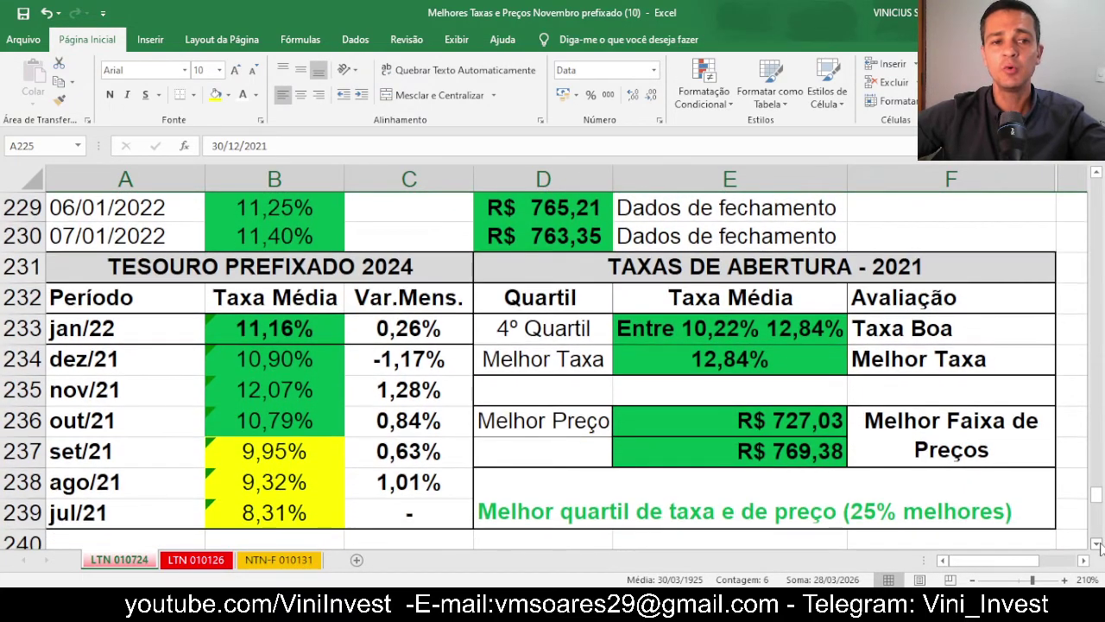
pyautogui.click(574, 328)
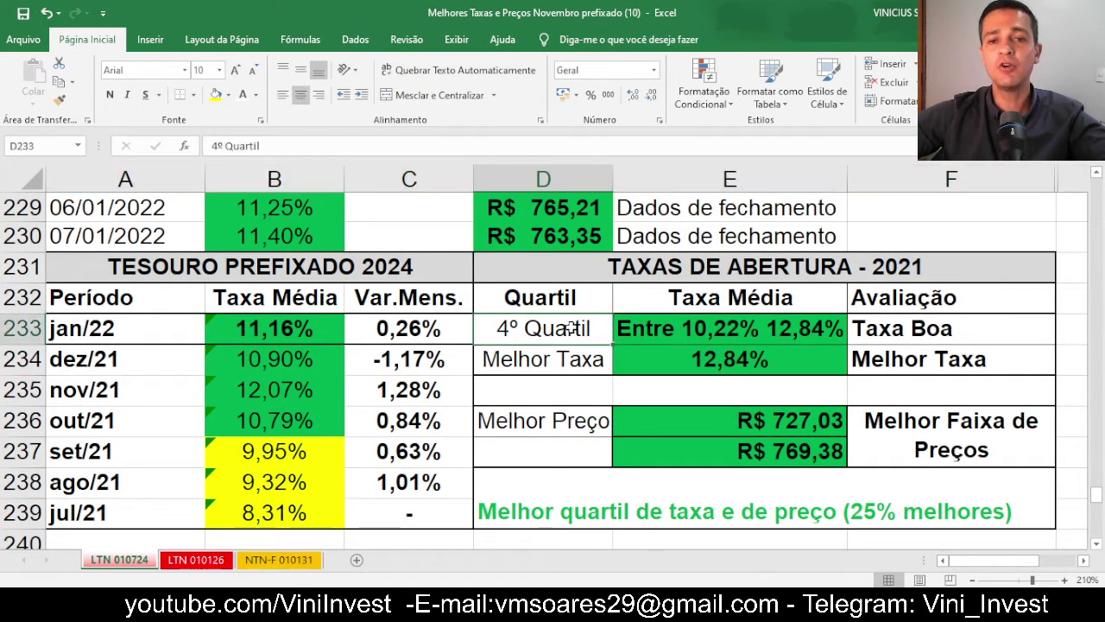
pyautogui.click(728, 331)
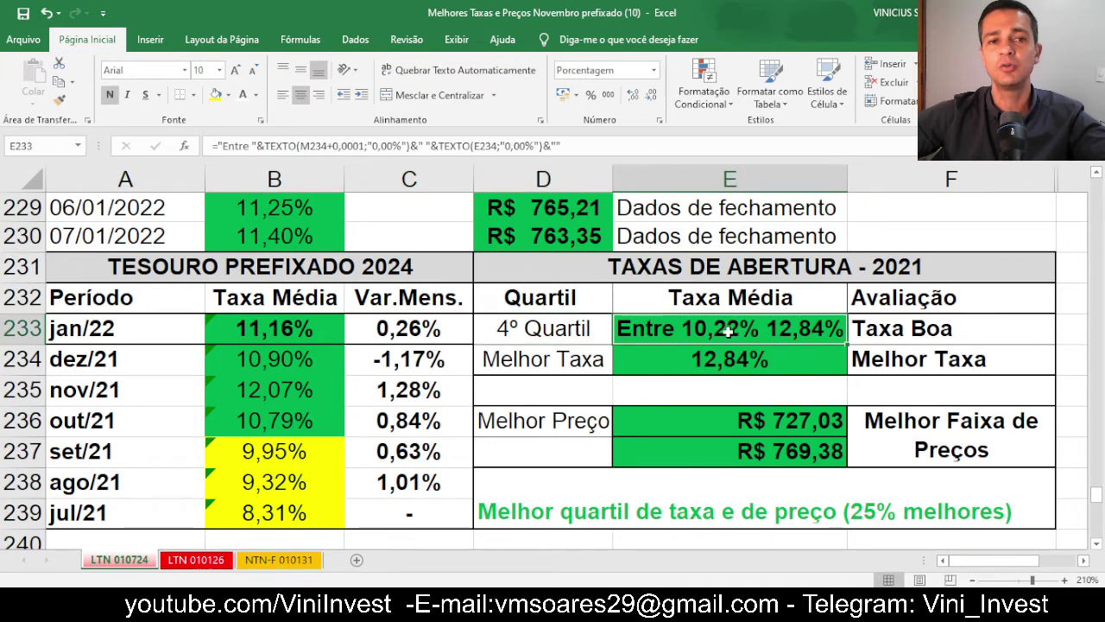
pyautogui.click(723, 358)
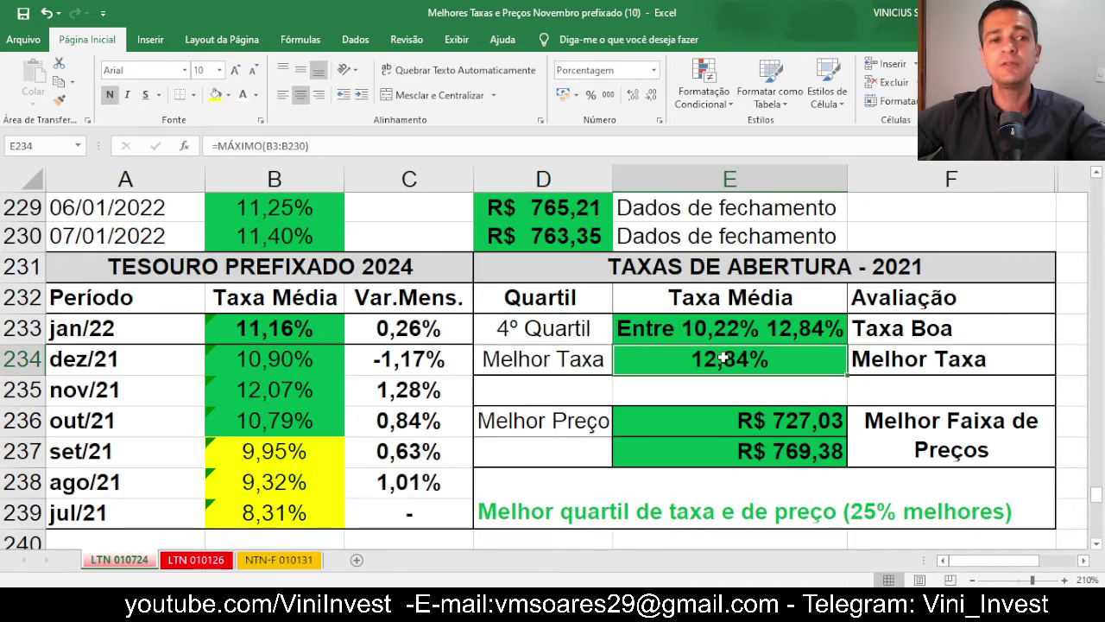
pyautogui.click(740, 332)
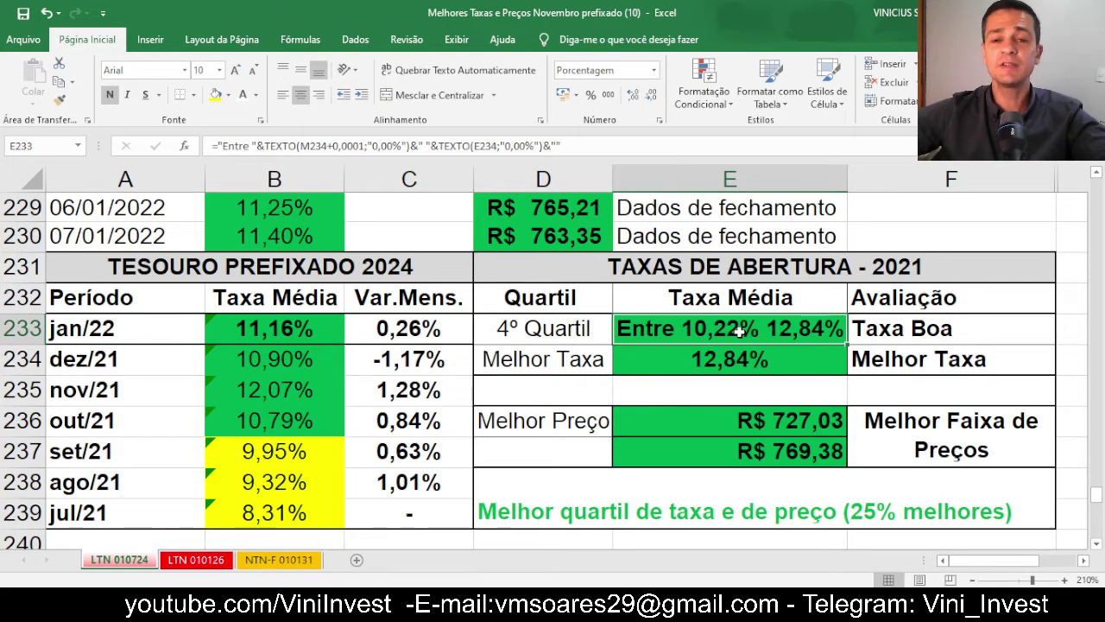
pyautogui.moveTo(578, 328); pyautogui.dragTo(902, 359)
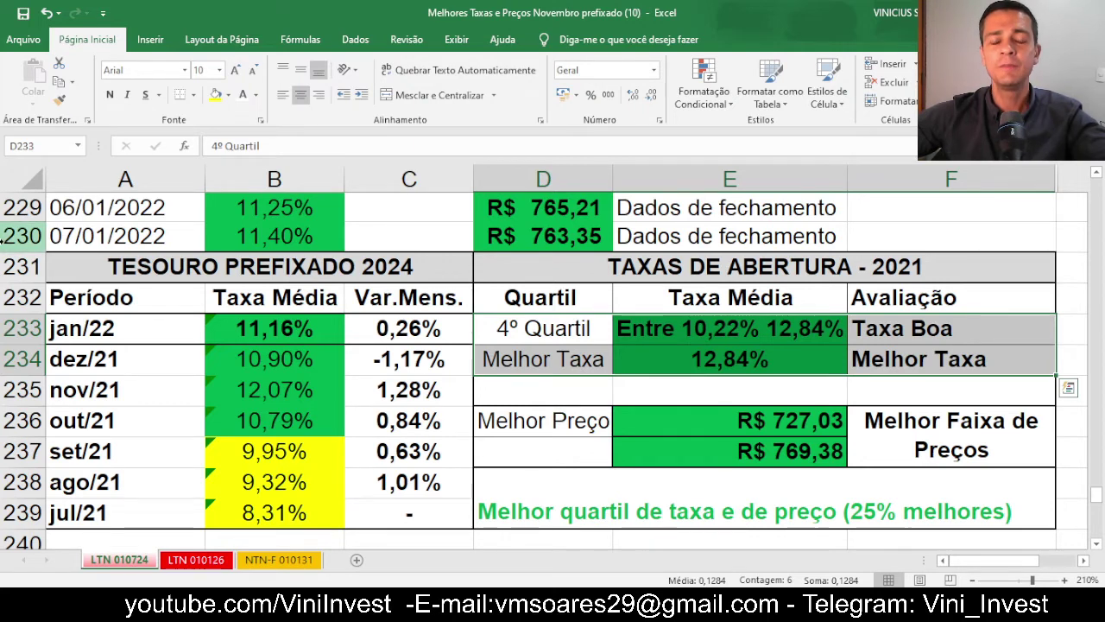
pyautogui.click(5, 234)
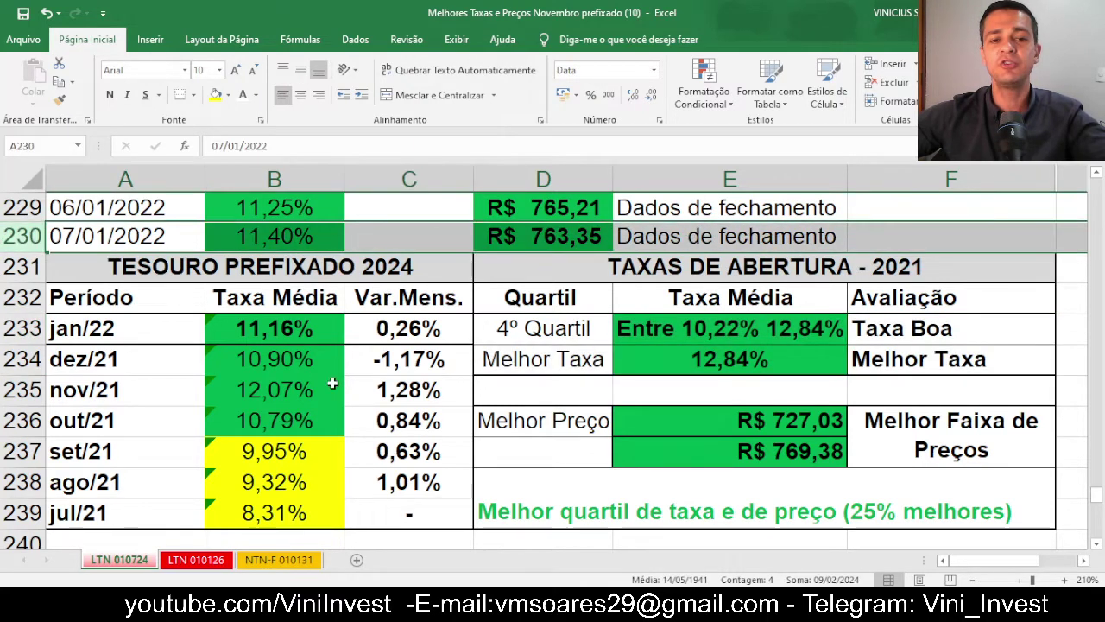
# Switch back to the browser, open the Preços e taxas page, and check the annual yield of Tesouro Prefixado 2024
pyautogui.hotkey('alt', 'Tab')
pyautogui.scroll(8, 641, 360)
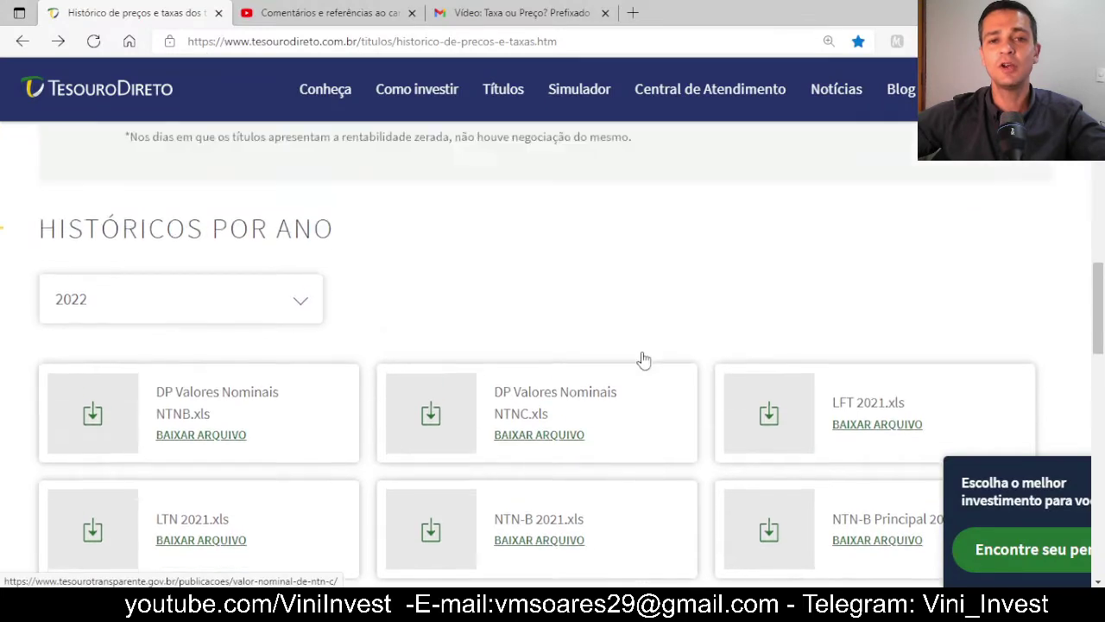
pyautogui.scroll(3, 644, 360)
pyautogui.moveTo(521, 90)
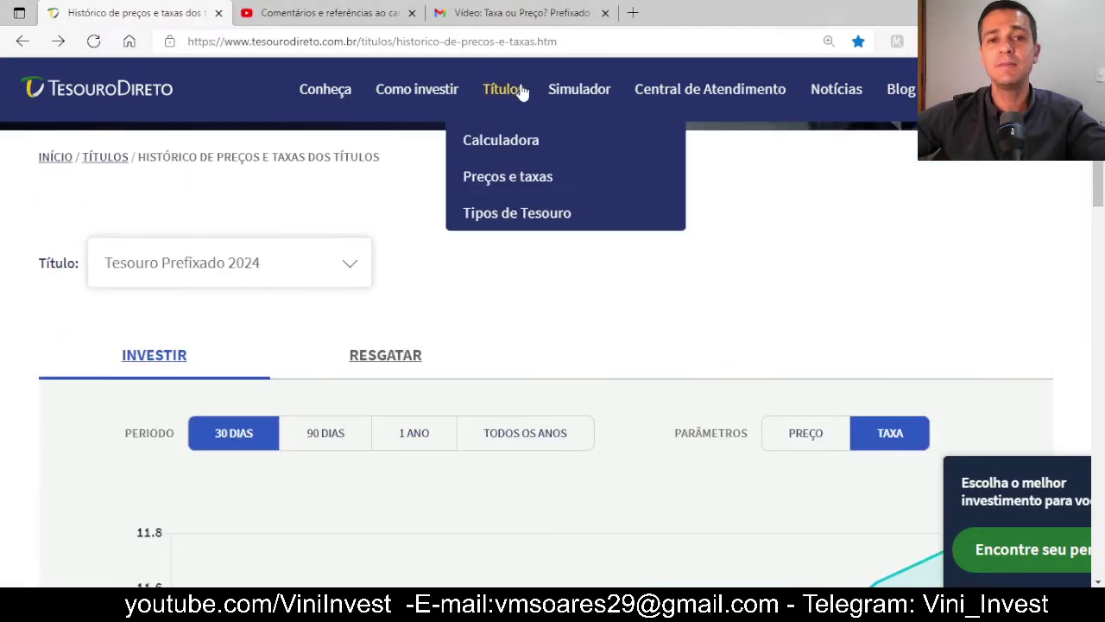
pyautogui.click(522, 181)
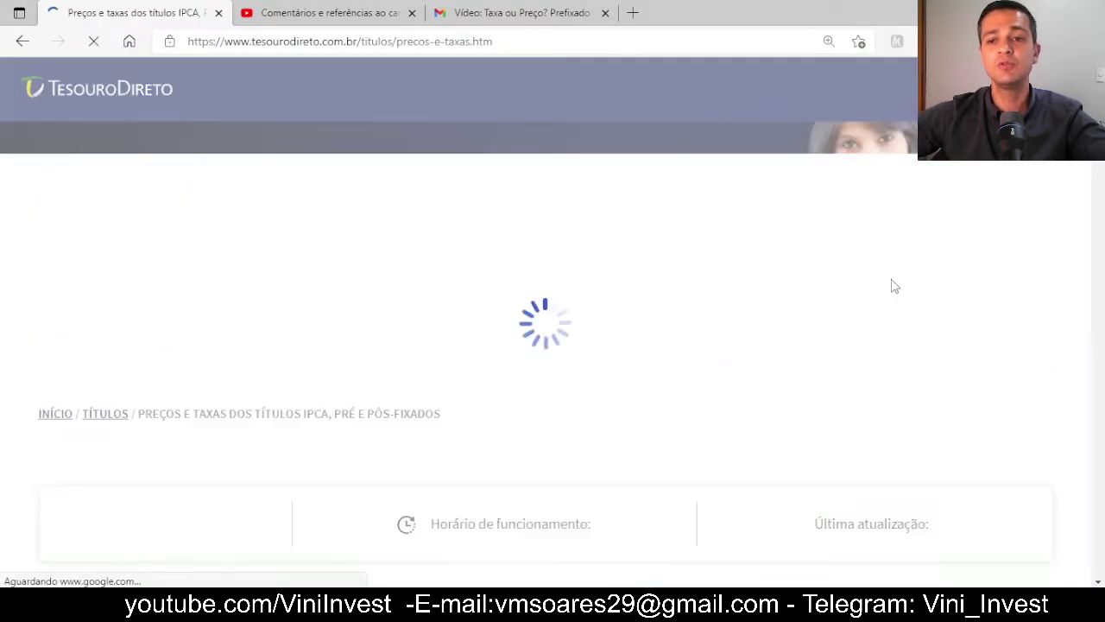
pyautogui.scroll(-4, 895, 287)
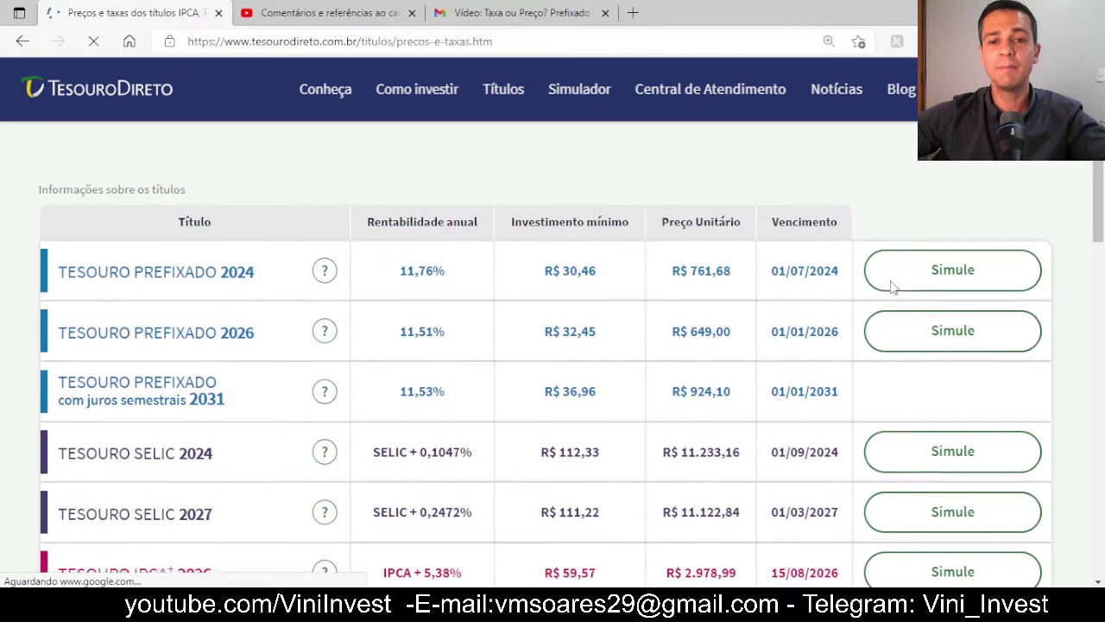
pyautogui.doubleClick(436, 271)
pyautogui.click(684, 173)
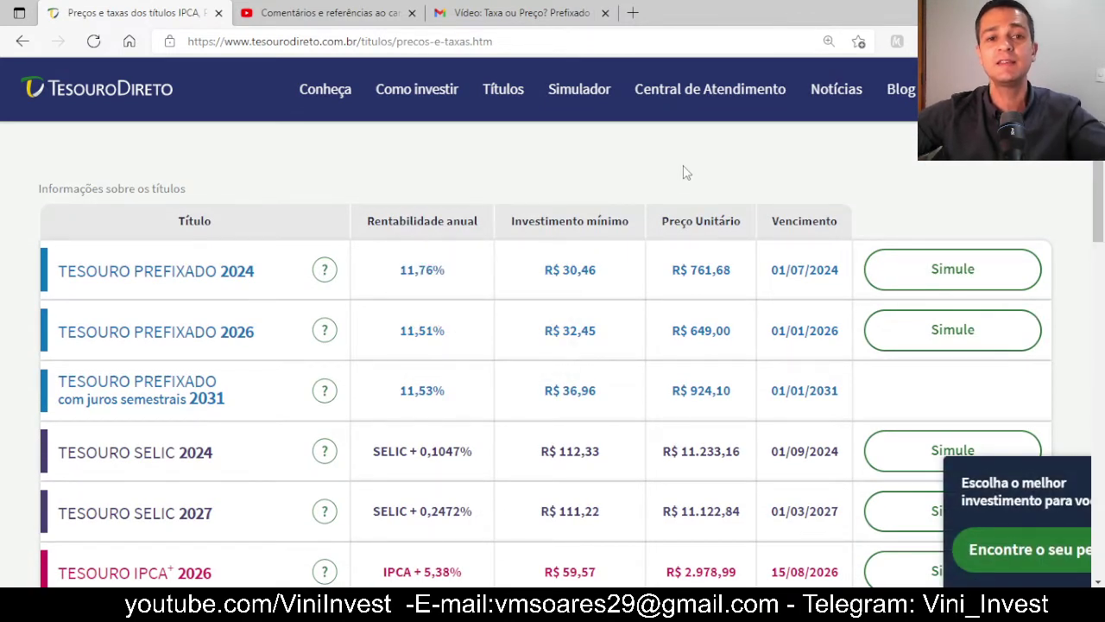
# Switch to the Excel workbook and review the daily rate and price history on the LTN 010724 sheet back to early 2021
pyautogui.hotkey('alt', 'Tab')
pyautogui.scroll(4, 714, 259)
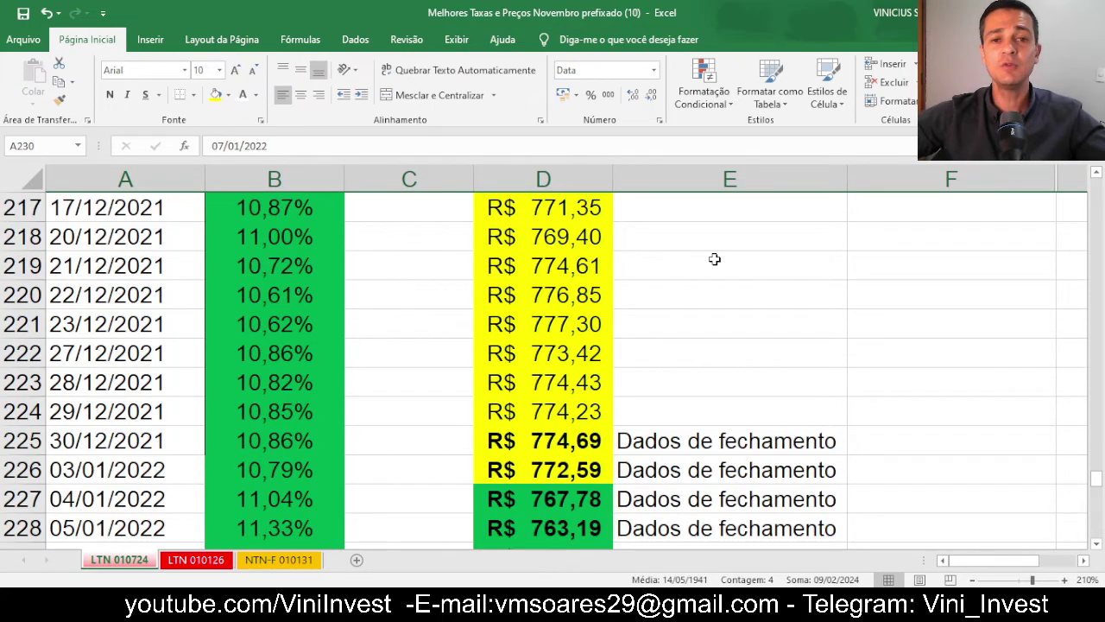
pyautogui.scroll(19, 714, 259)
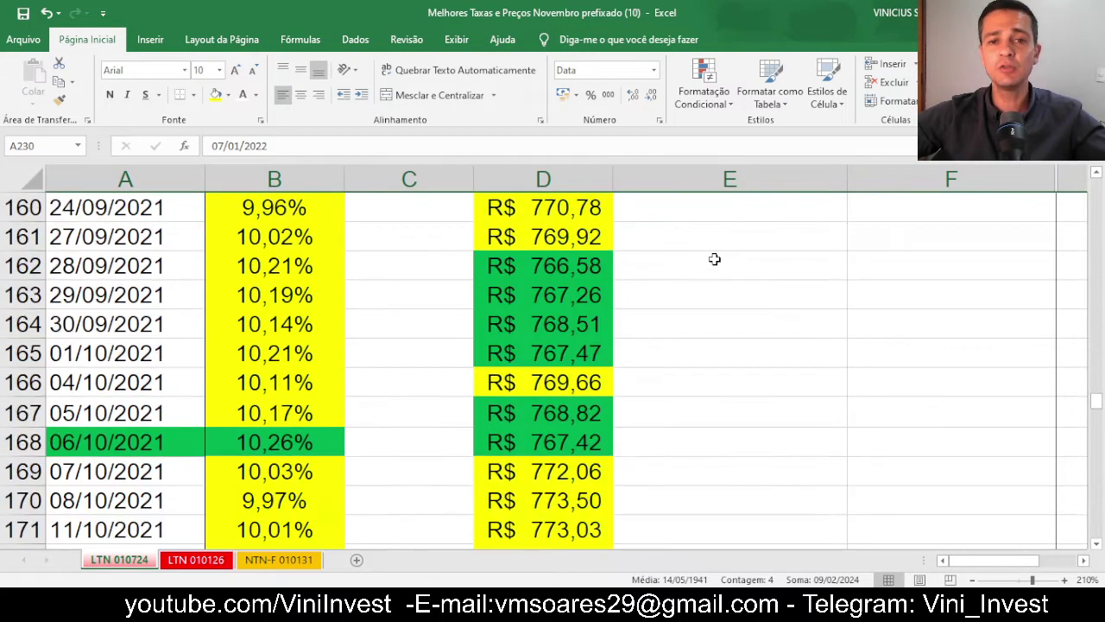
pyautogui.scroll(18, 714, 259)
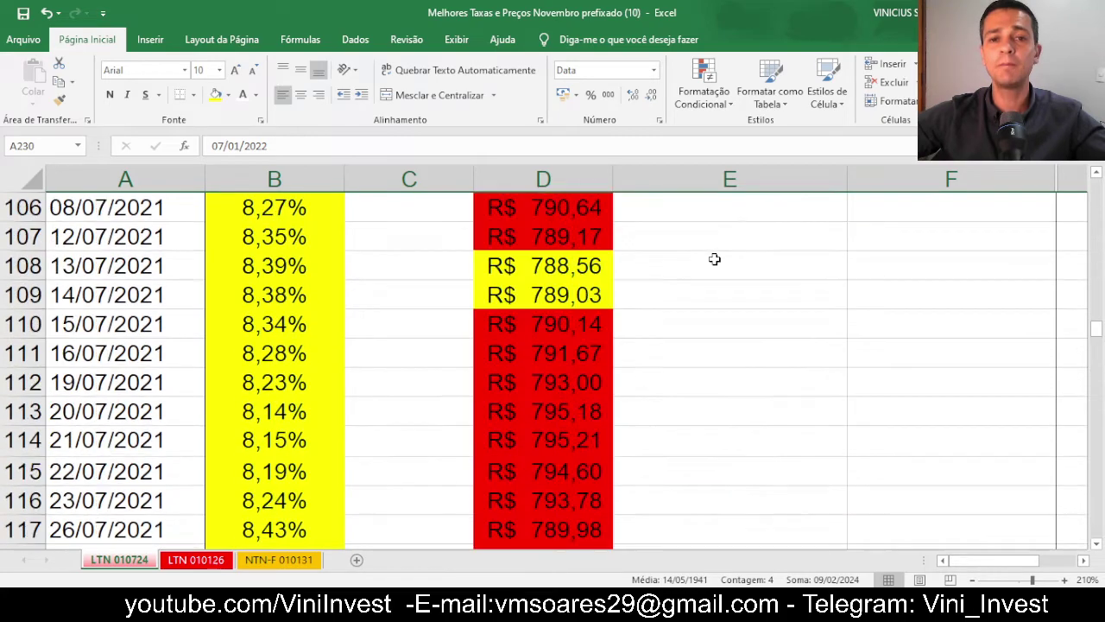
pyautogui.scroll(20, 714, 259)
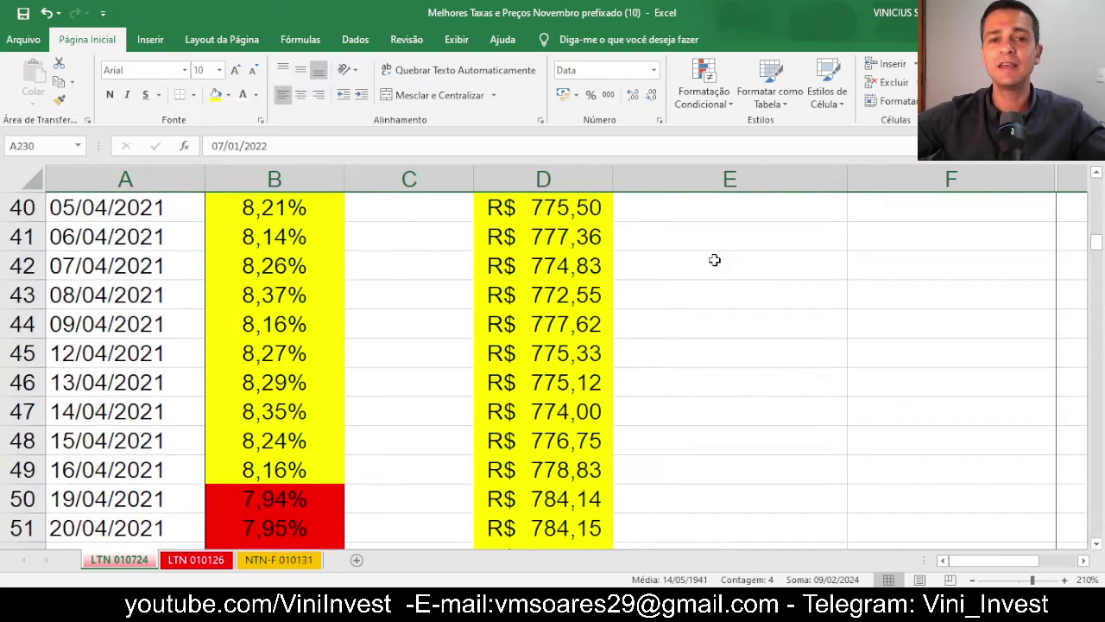
pyautogui.scroll(11, 713, 259)
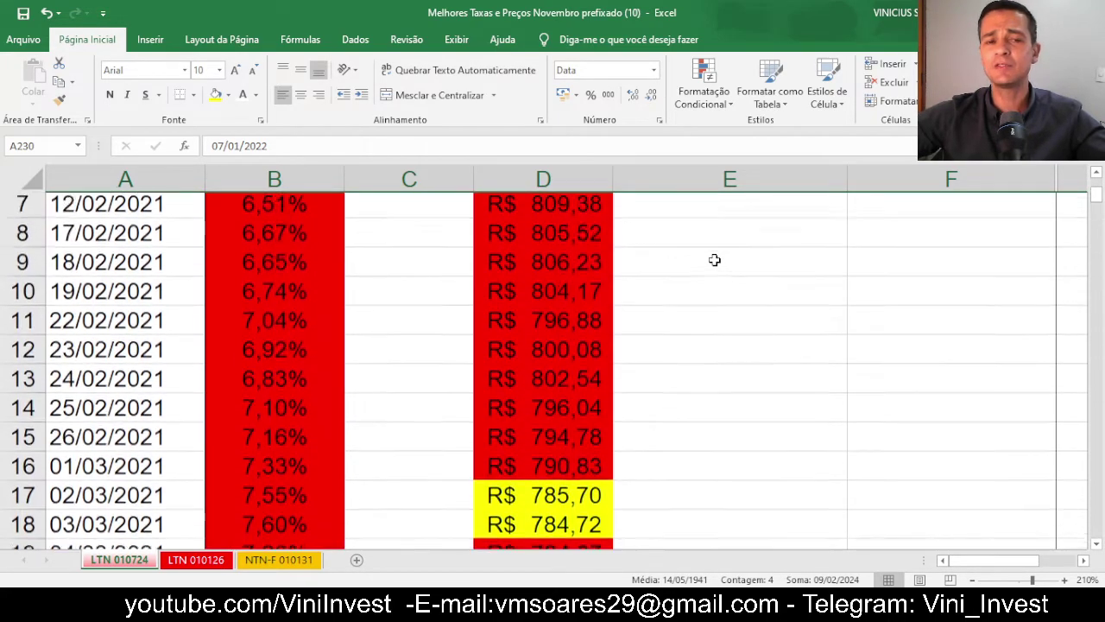
pyautogui.scroll(2, 714, 259)
pyautogui.scroll(-8, 713, 259)
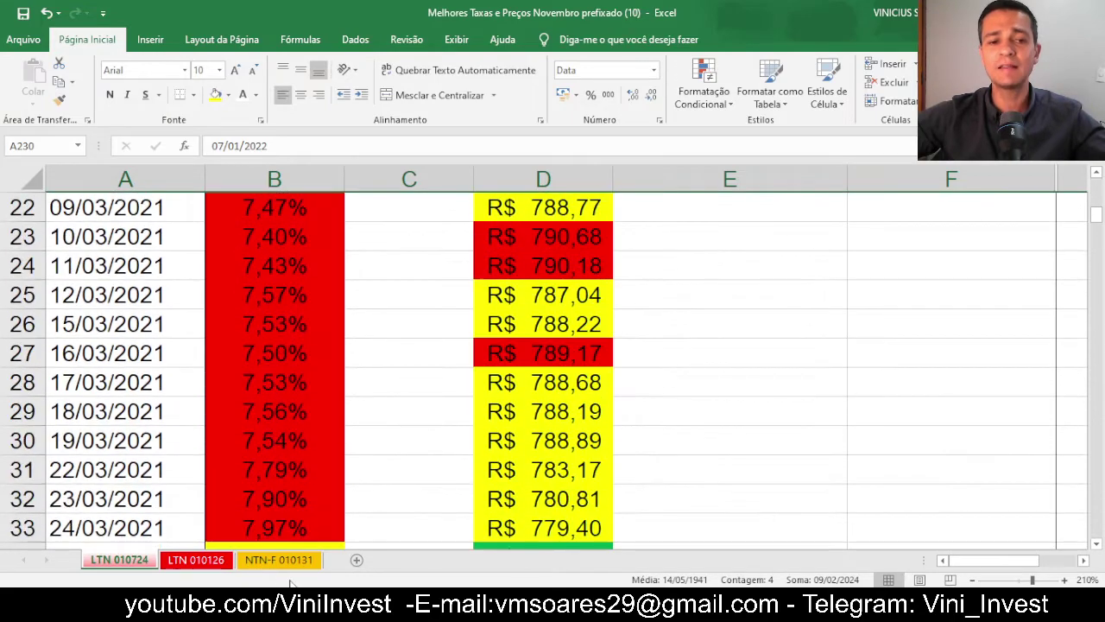
# Open the LTN 010126 sheet and look through its 2021 daily rates and prices, returning to the first rows
pyautogui.click(196, 559)
pyautogui.scroll(-19, 665, 364)
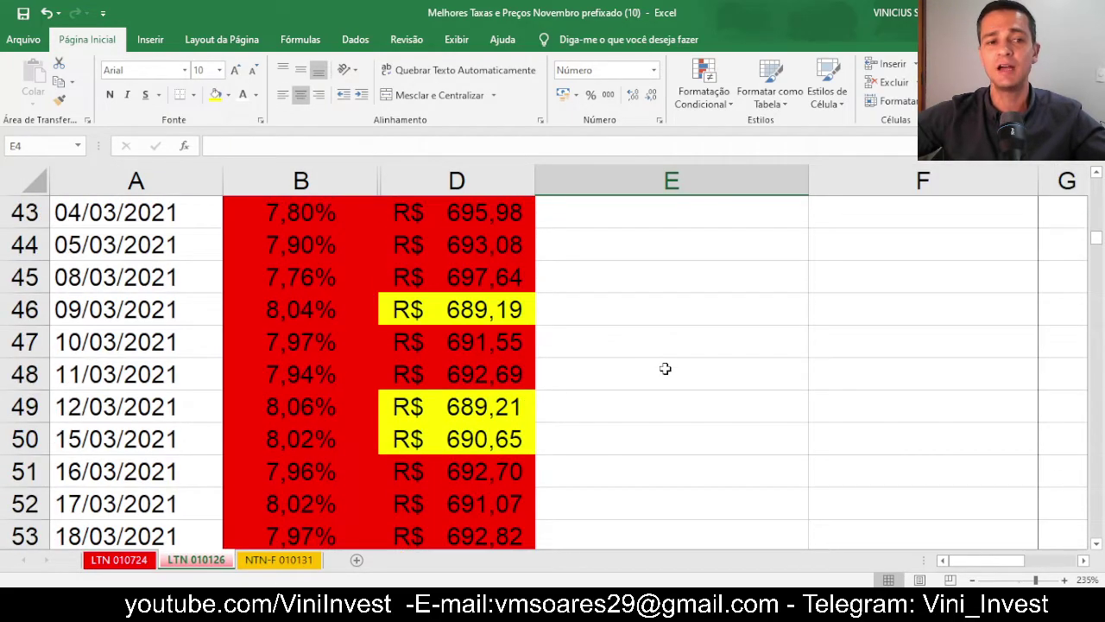
pyautogui.scroll(-17, 665, 368)
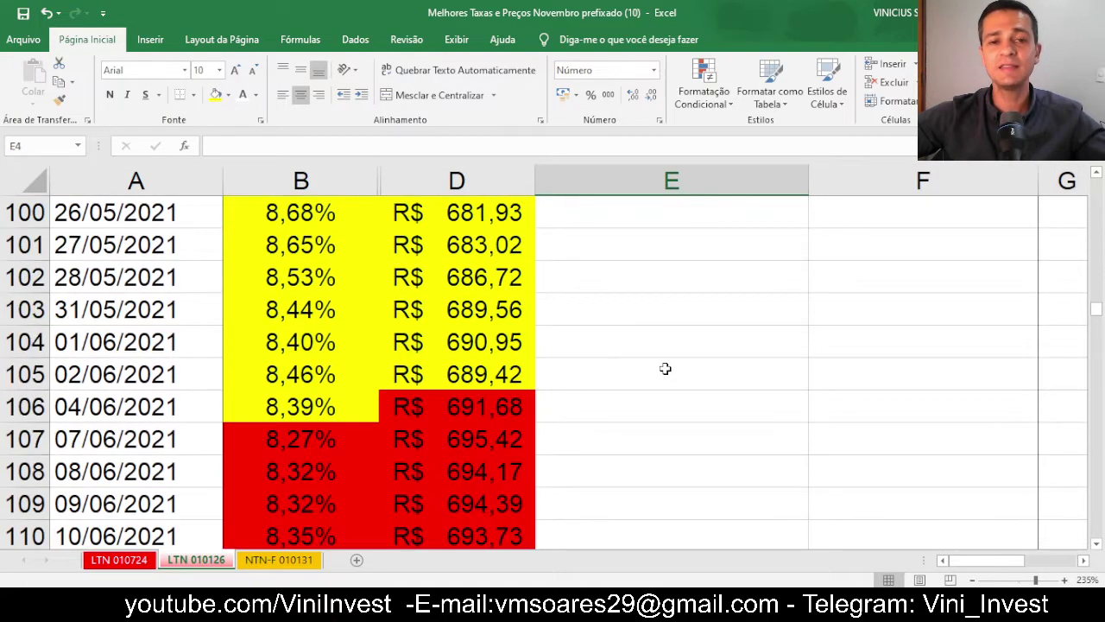
pyautogui.scroll(20, 664, 368)
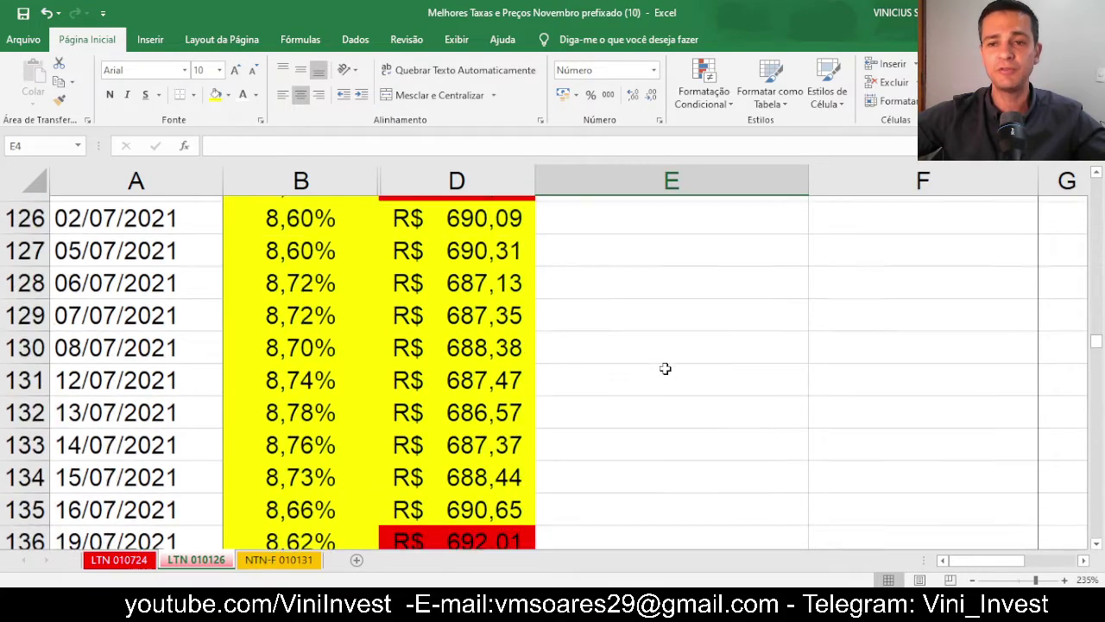
pyautogui.scroll(17, 665, 369)
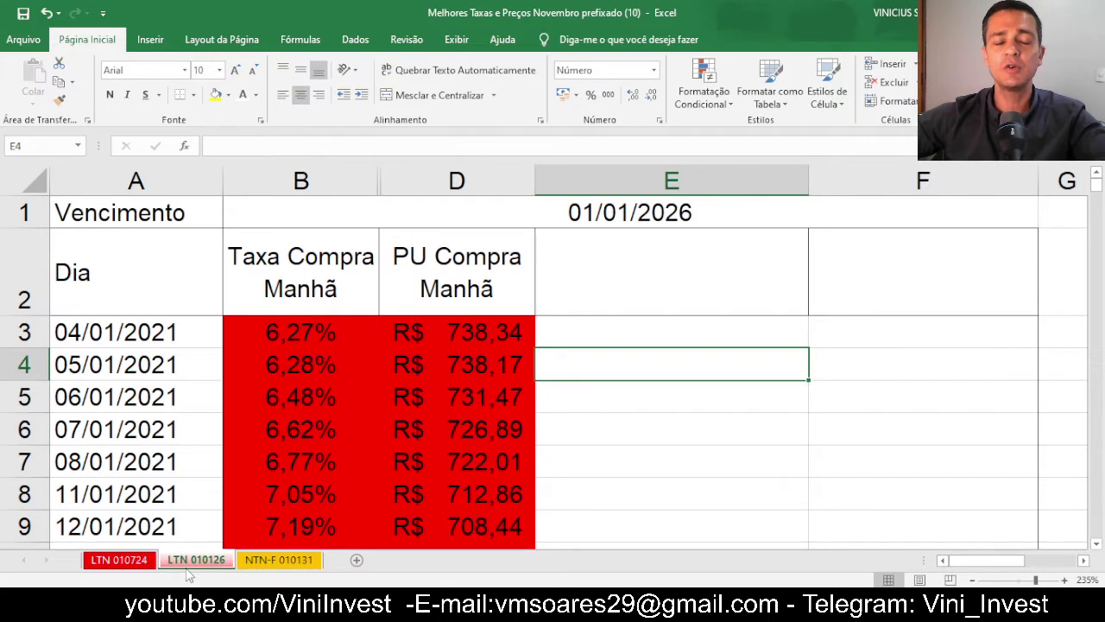
# Highlight the morning purchase rate and unit price for 04/01/2021, cells B3:D3, on the LTN 010126 sheet
pyautogui.moveTo(296, 332); pyautogui.dragTo(480, 462)
pyautogui.click(647, 382)
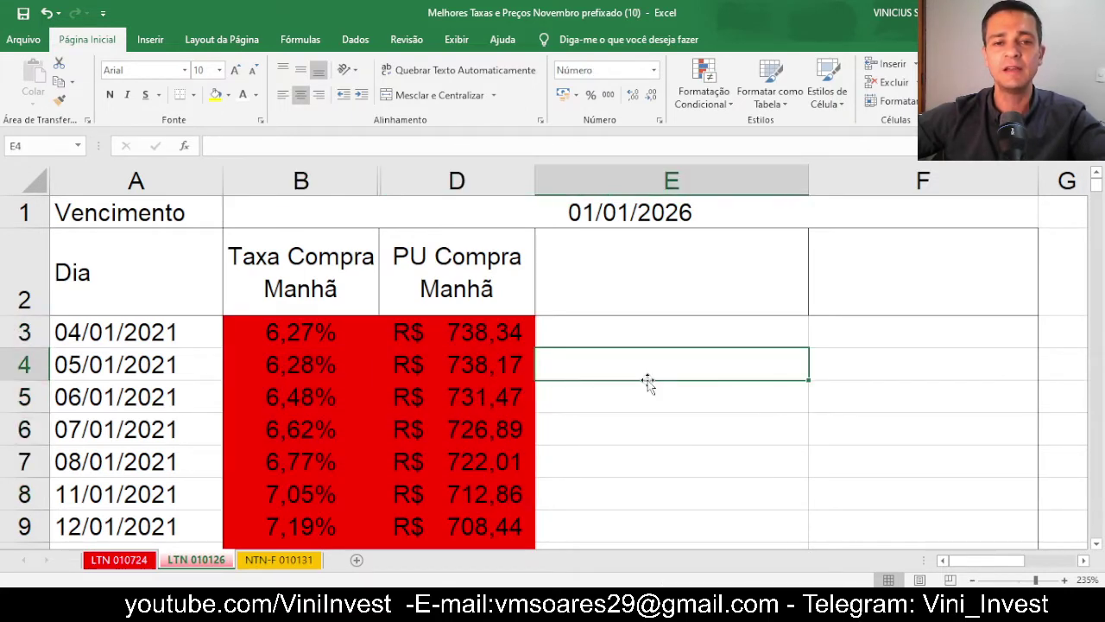
pyautogui.click(294, 330)
pyautogui.moveTo(381, 331); pyautogui.dragTo(409, 326)
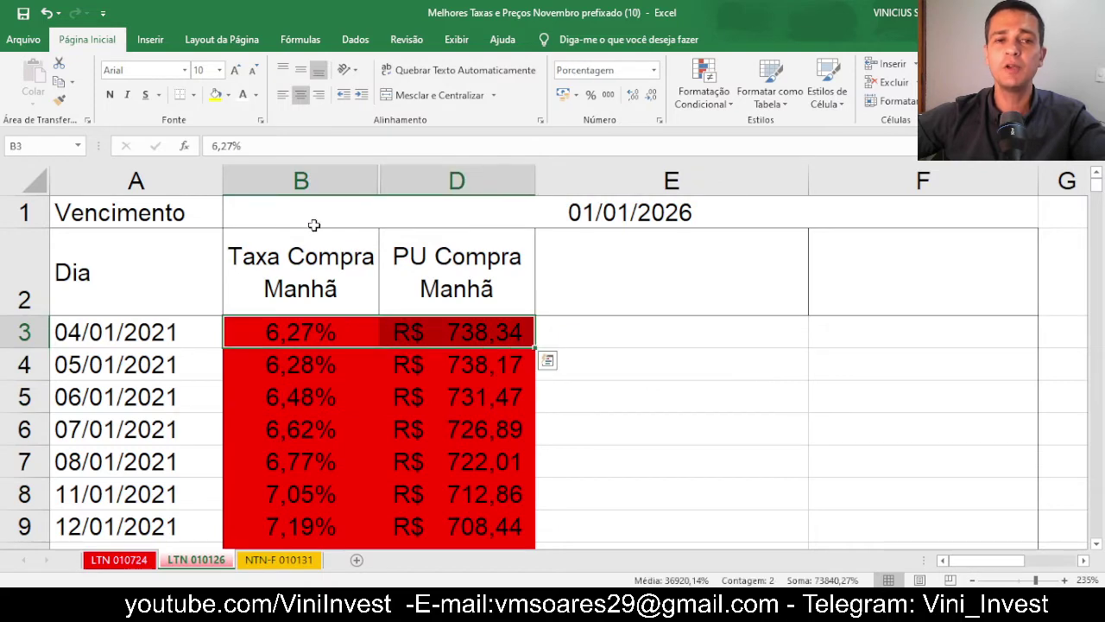
# Highlight the morning unit price column, and highlight the rates and prices for 24/03/2021 to 31/03/2021, cells B57:D62
pyautogui.moveTo(302, 179); pyautogui.dragTo(442, 166)
pyautogui.click(442, 165)
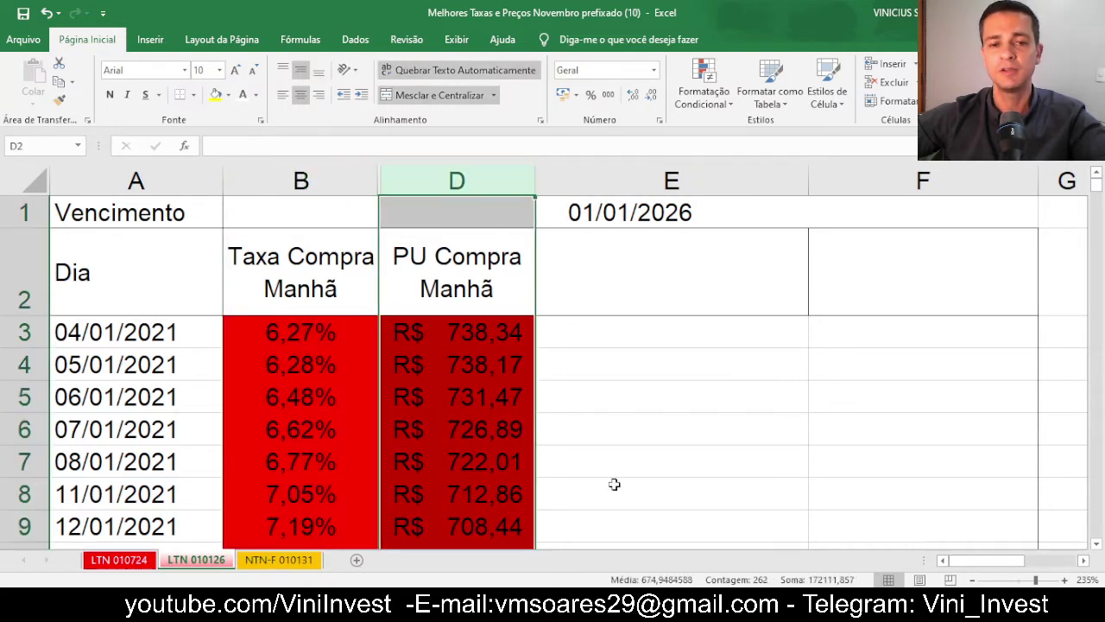
pyautogui.scroll(-9, 614, 483)
pyautogui.scroll(-5, 614, 483)
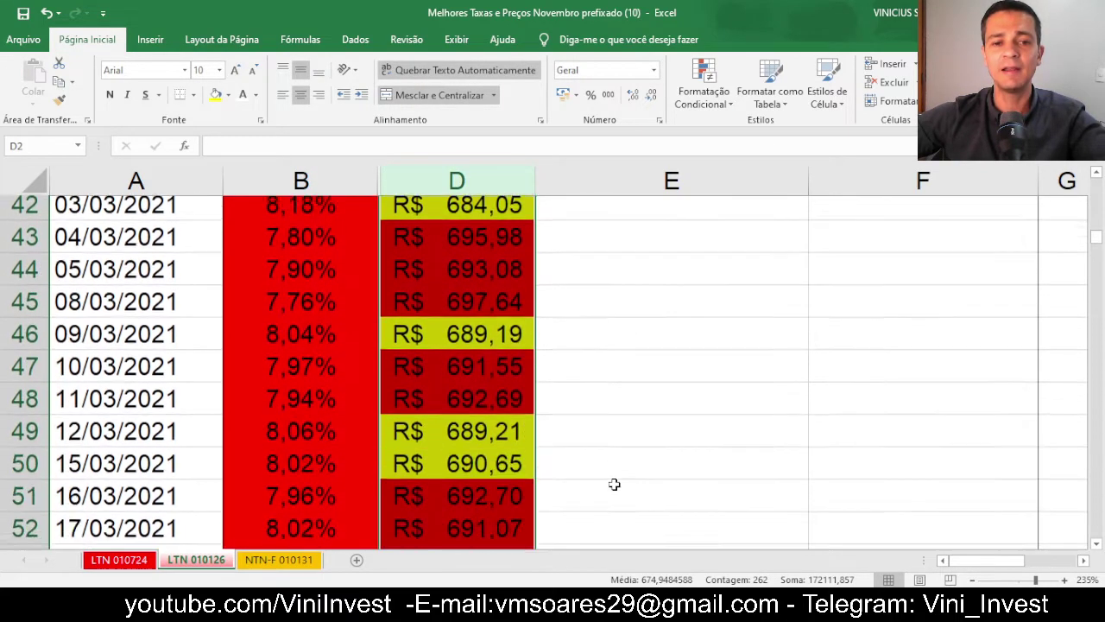
pyautogui.scroll(-3, 613, 483)
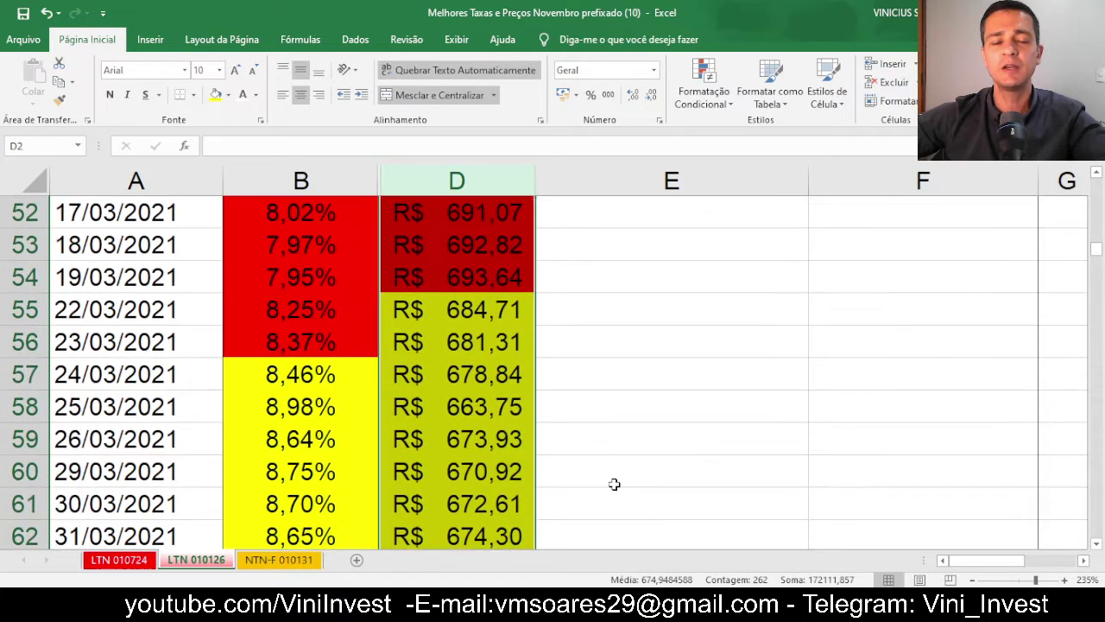
pyautogui.moveTo(293, 373); pyautogui.dragTo(482, 536)
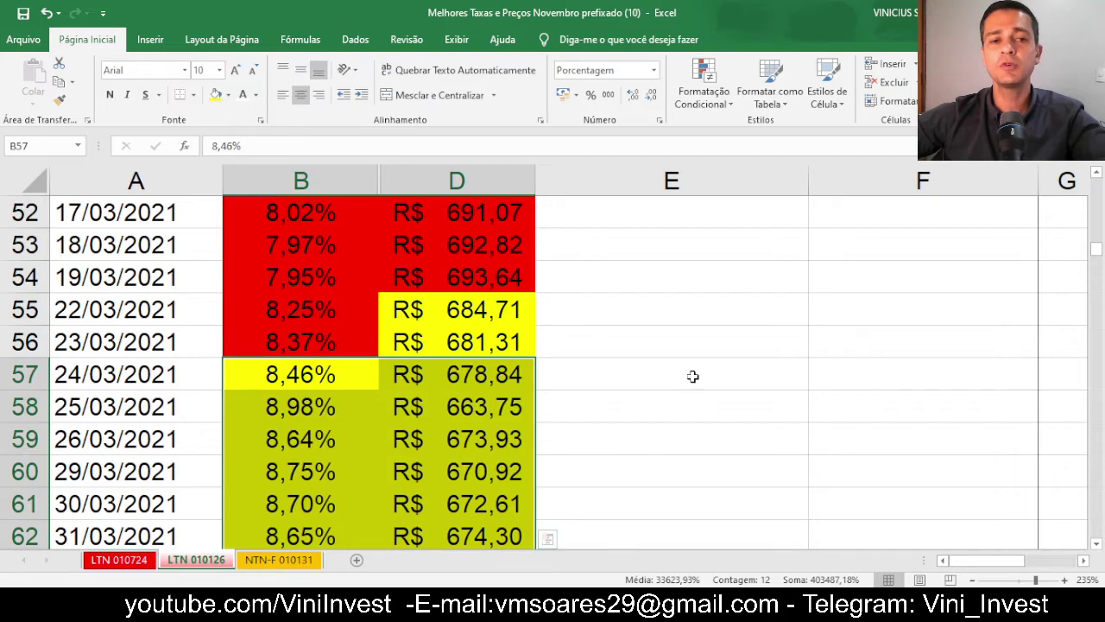
# Look through the daily rates and prices from April to mid-September 2021, up to the notes beside the September rows
pyautogui.scroll(-8, 692, 377)
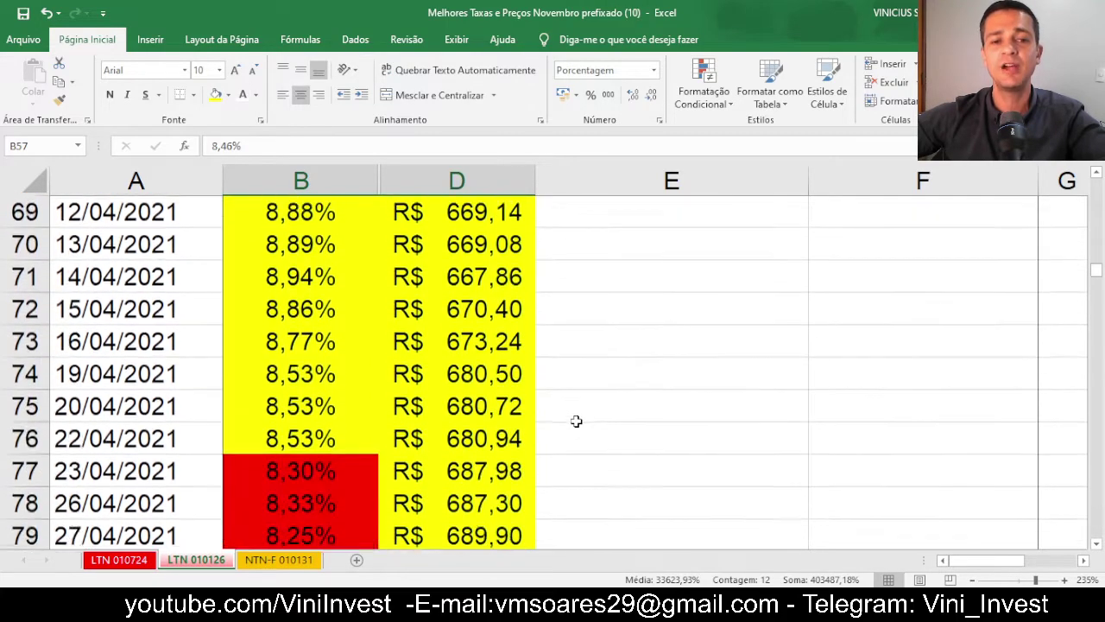
pyautogui.scroll(-9, 576, 421)
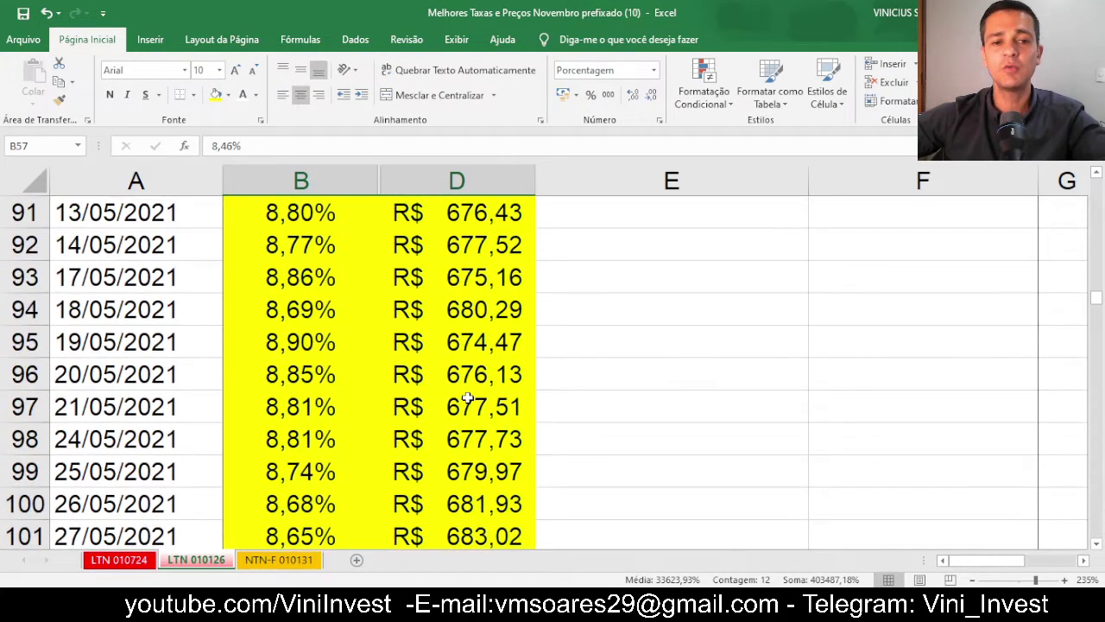
pyautogui.scroll(-3, 467, 397)
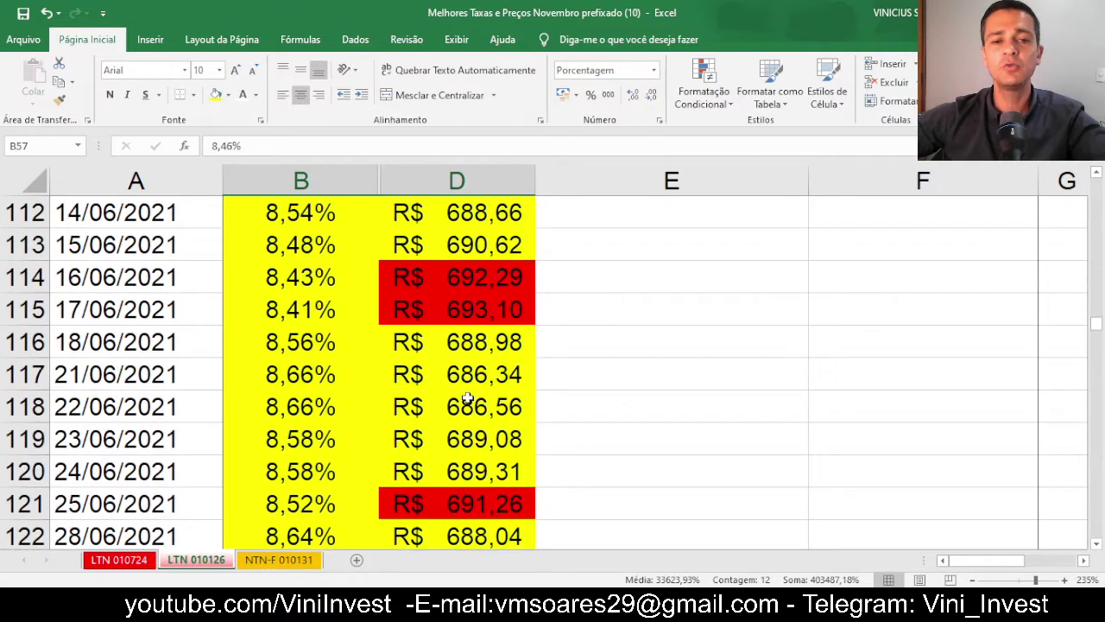
pyautogui.scroll(-10, 467, 398)
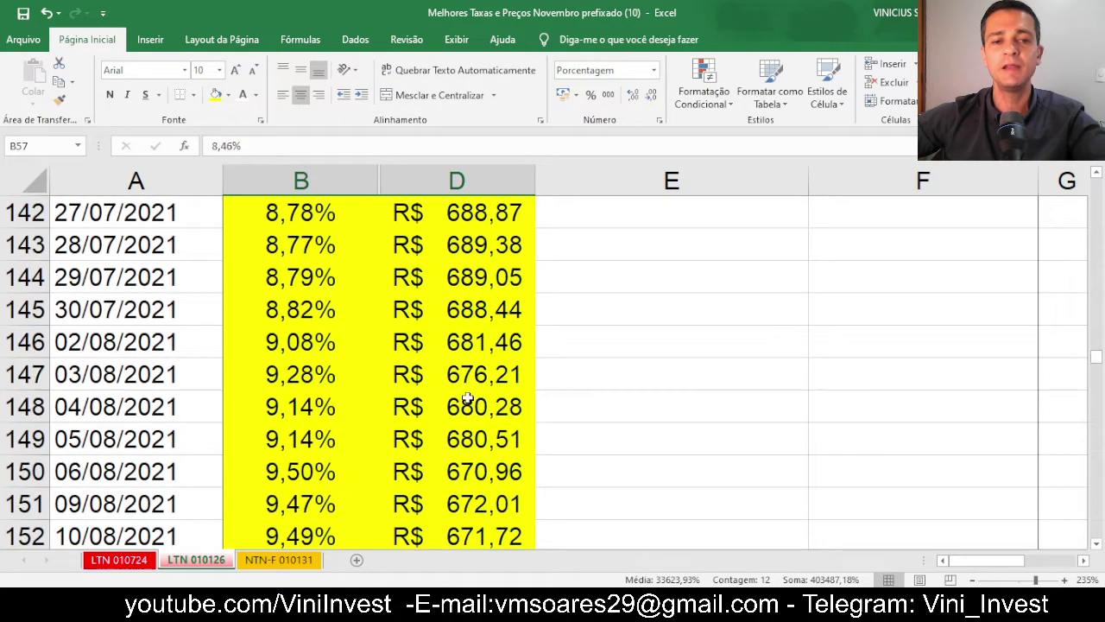
pyautogui.scroll(-8, 467, 397)
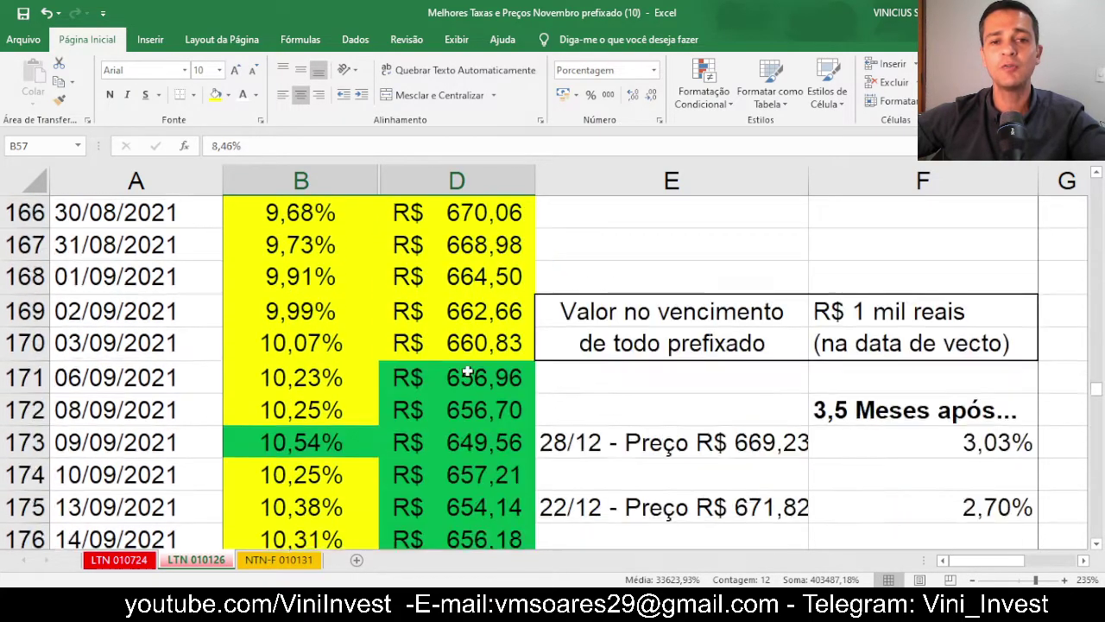
pyautogui.scroll(-1, 467, 371)
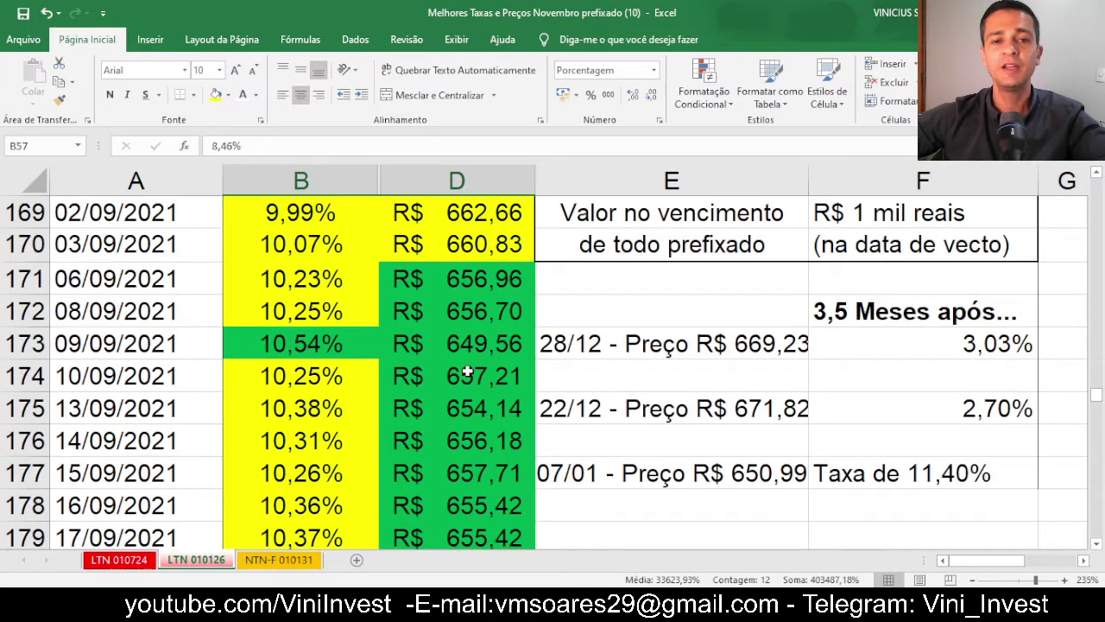
pyautogui.click(1097, 174)
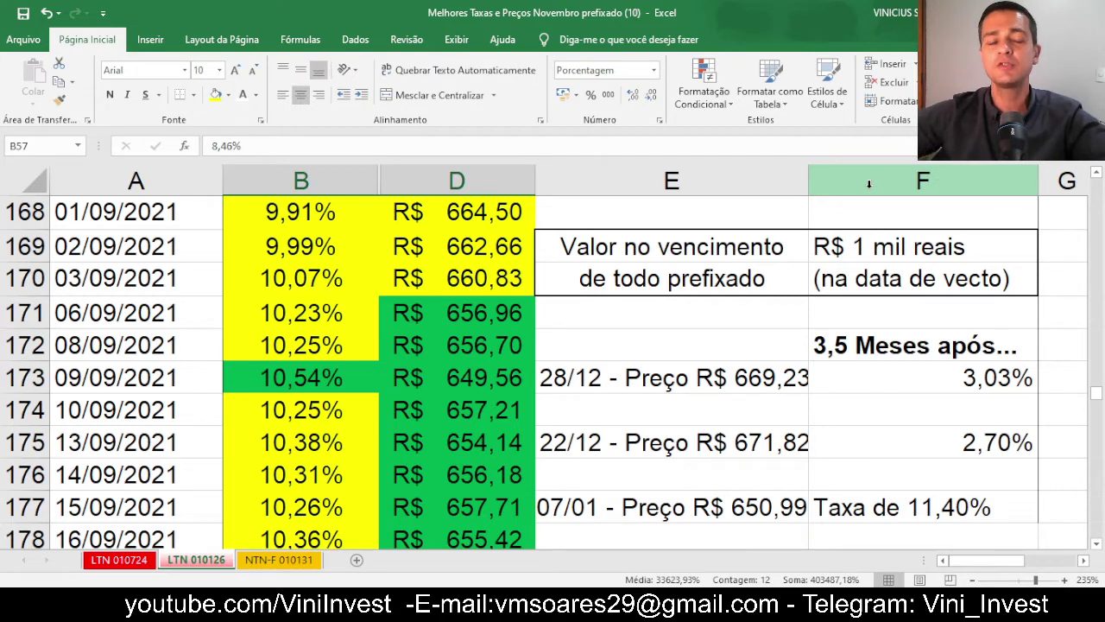
# Highlight the note on the maturity value of every fixed-rate bond, cells E169:F170
pyautogui.moveTo(162, 249); pyautogui.dragTo(889, 278)
pyautogui.click(789, 245)
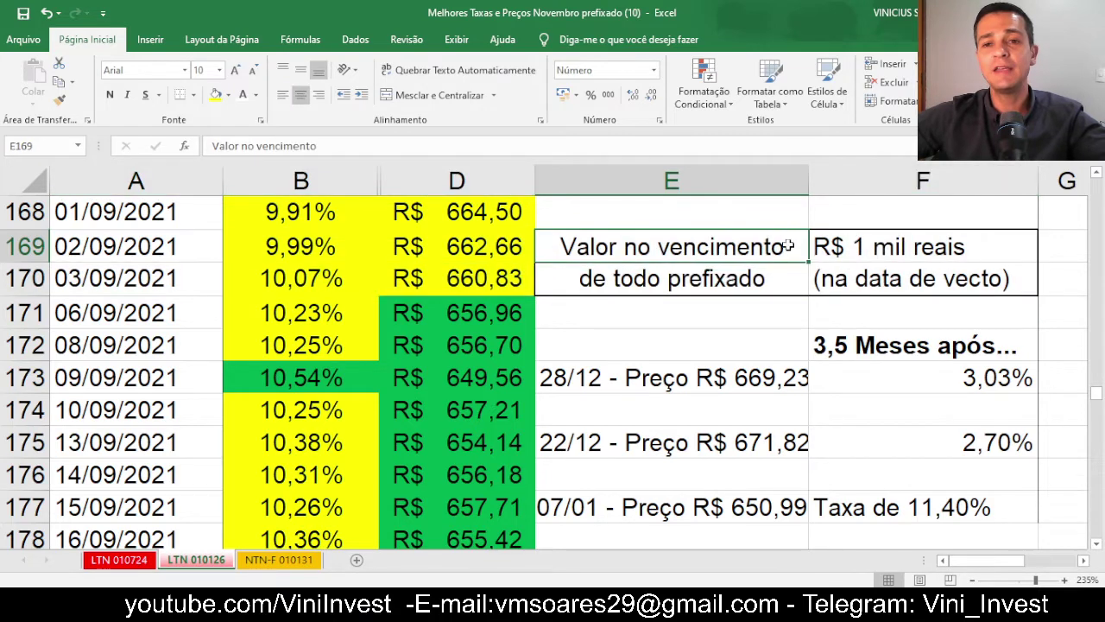
pyautogui.click(858, 251)
pyautogui.moveTo(672, 246); pyautogui.dragTo(895, 269)
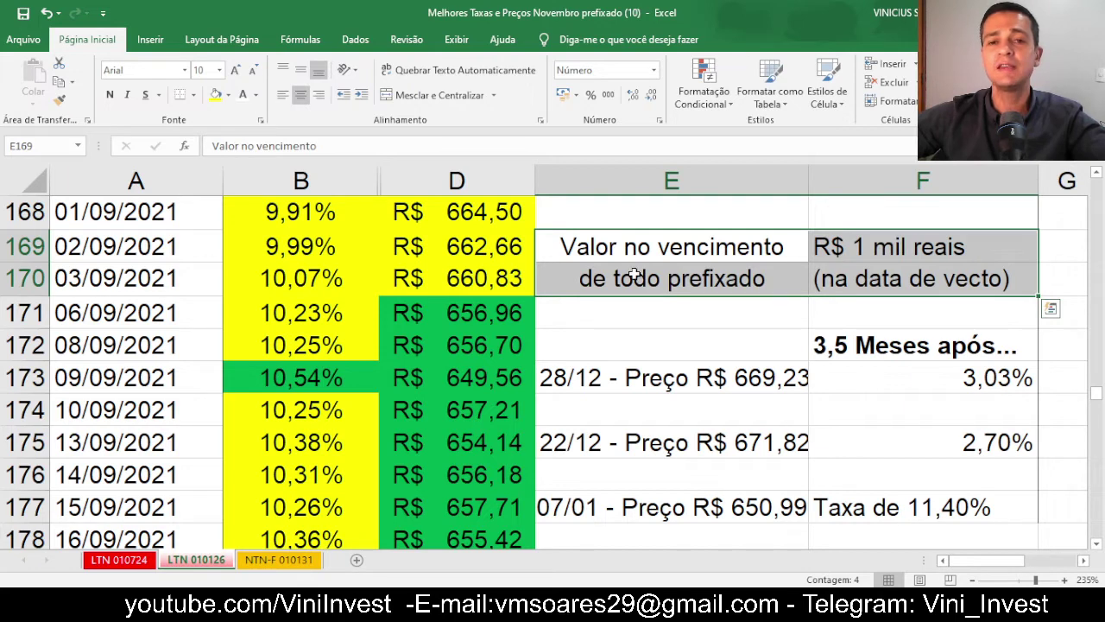
pyautogui.moveTo(635, 275); pyautogui.dragTo(954, 281)
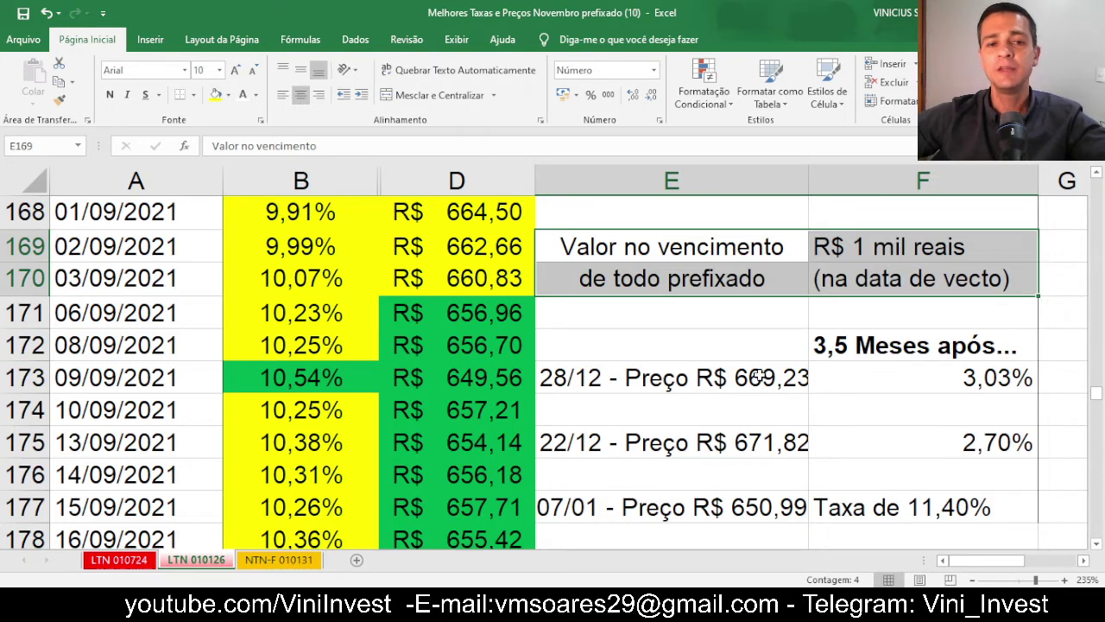
# Highlight the 09/09/2021 row, its purchase rate in B173 and the 28/12 price note in E173
pyautogui.scroll(-1, 757, 375)
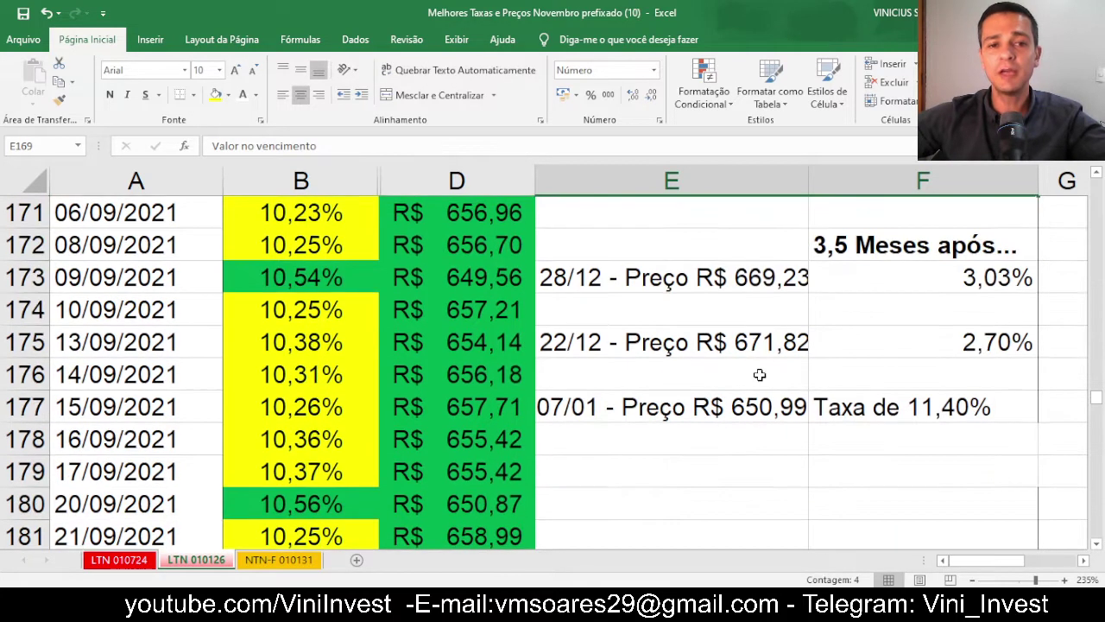
pyautogui.click(1094, 546)
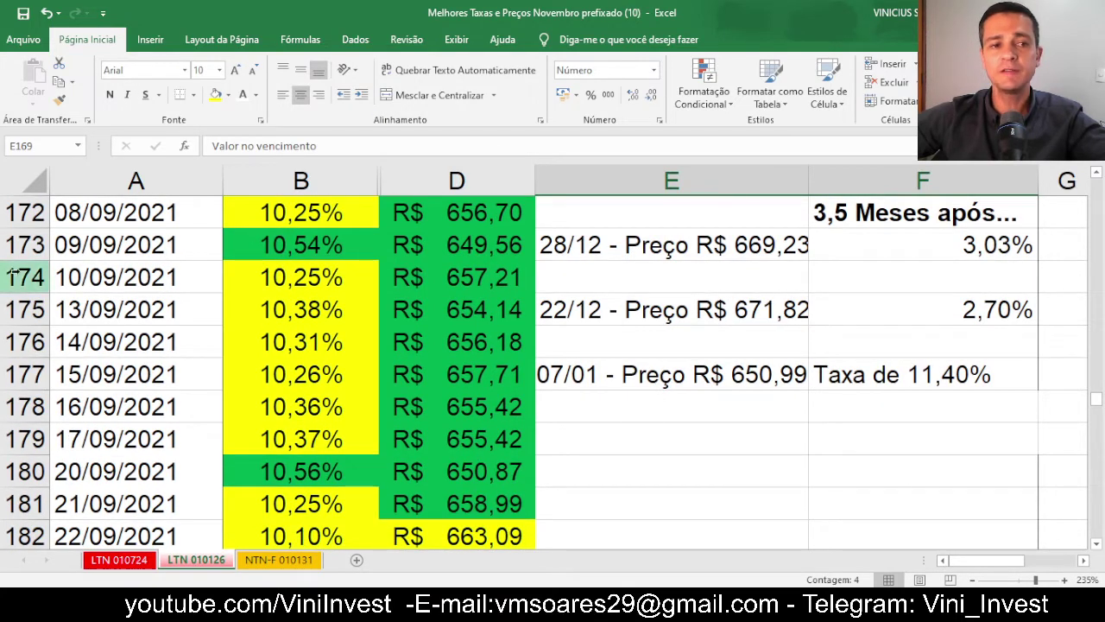
pyautogui.click(24, 244)
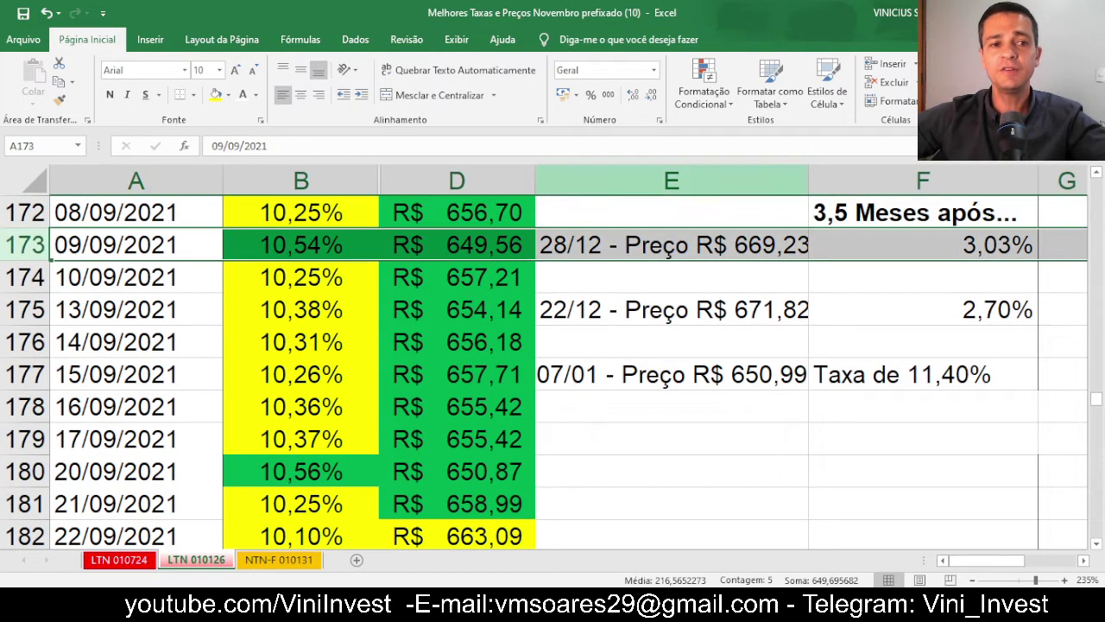
pyautogui.click(1095, 173)
pyautogui.click(321, 278)
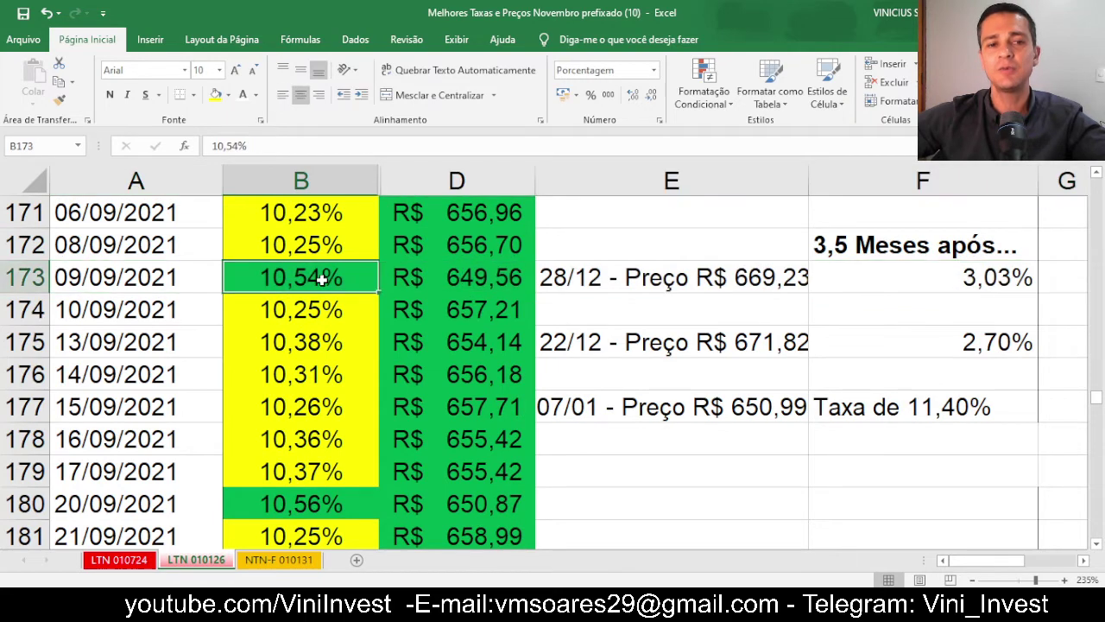
pyautogui.click(583, 277)
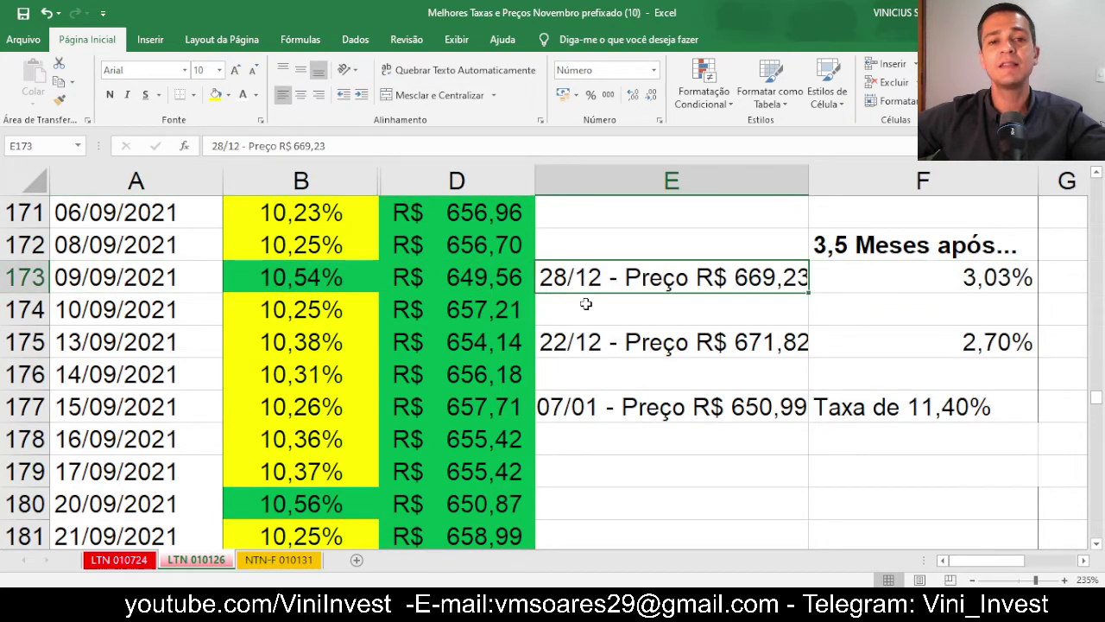
# Hide rows 178 to 246 so the mid-September 2021 rows sit directly above the 28/12/2021 row
pyautogui.scroll(-1, 581, 321)
pyautogui.scroll(-19, 578, 324)
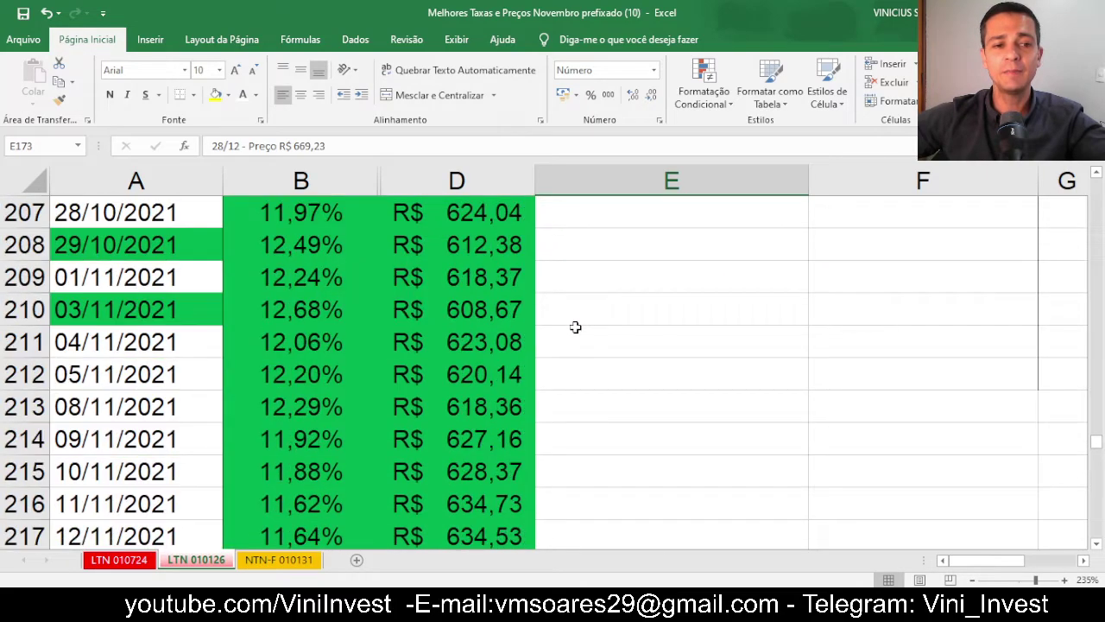
pyautogui.scroll(-8, 575, 327)
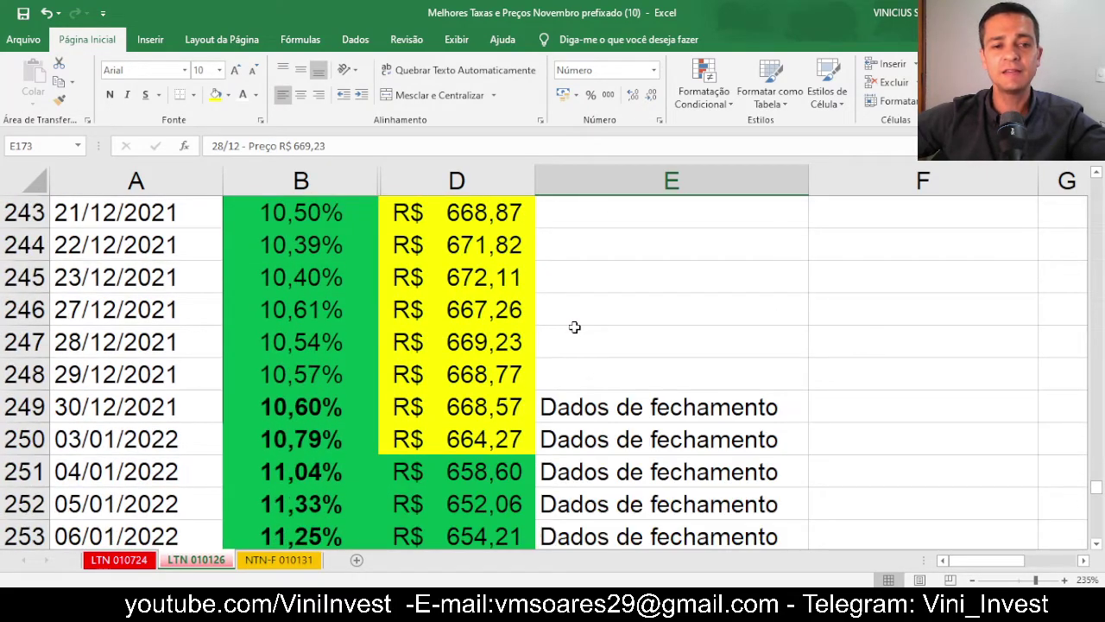
pyautogui.scroll(4, 574, 326)
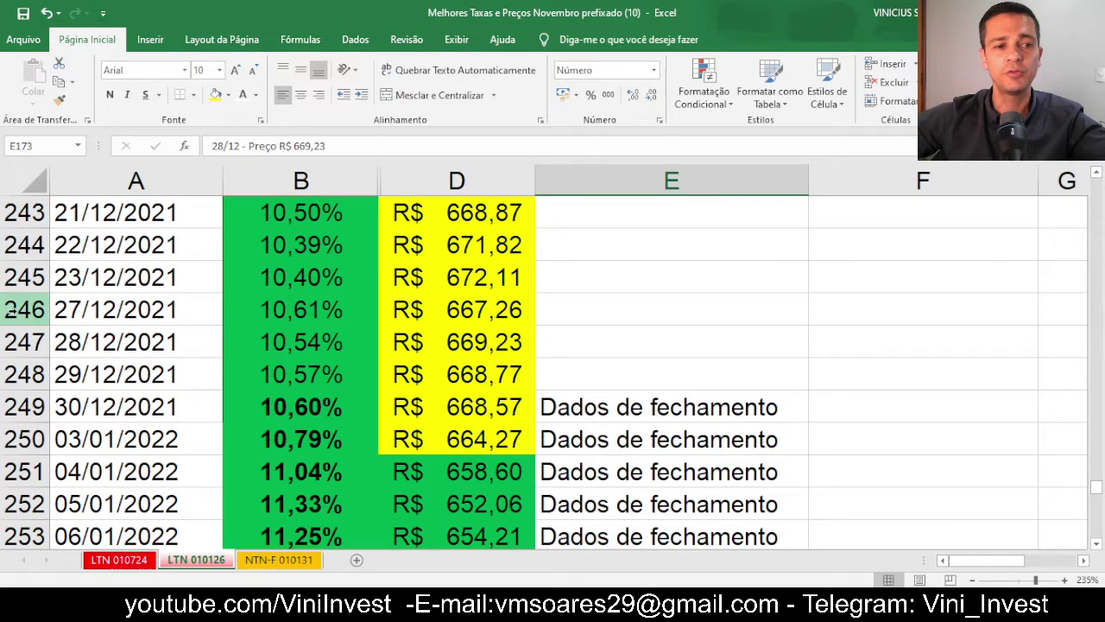
pyautogui.click(18, 309)
pyautogui.moveTo(17, 309); pyautogui.dragTo(17, 249)
pyautogui.rightClick(14, 252)
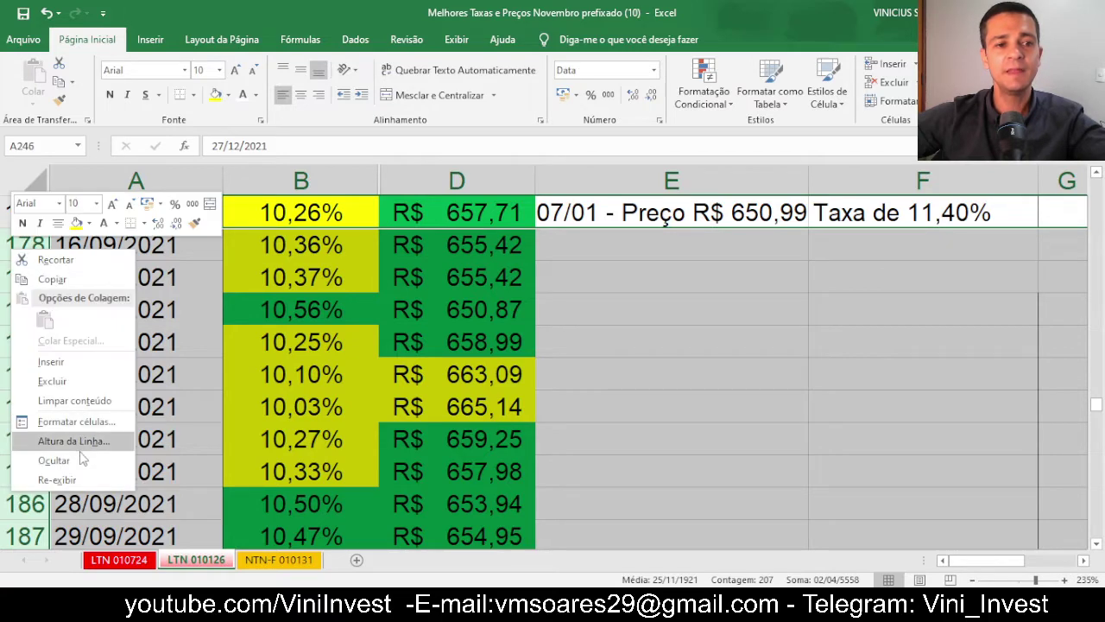
pyautogui.click(54, 460)
pyautogui.scroll(2, 765, 309)
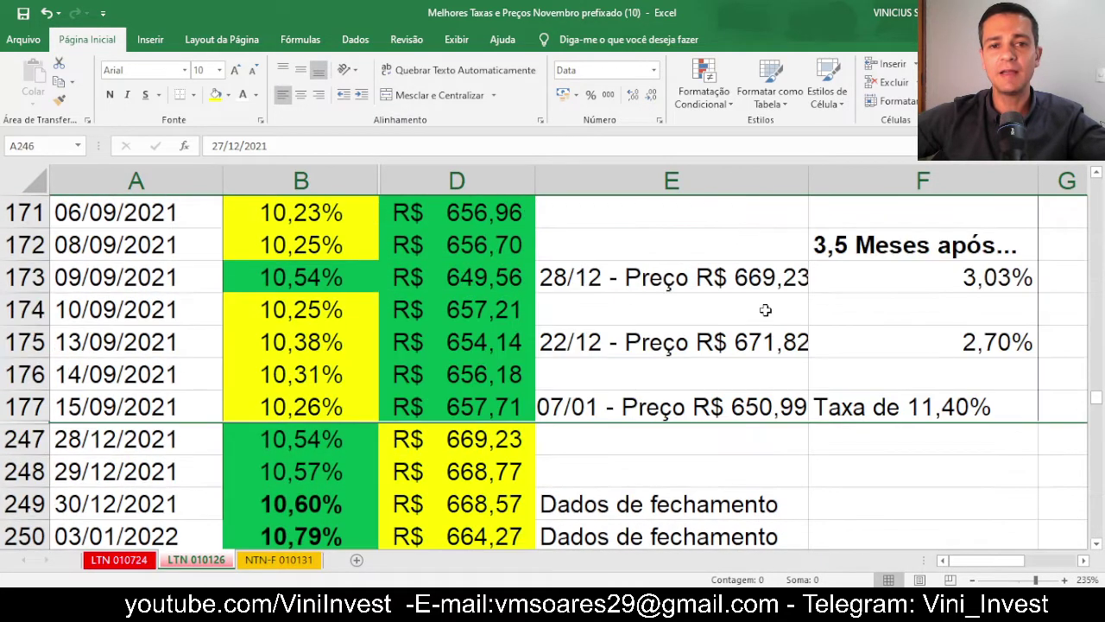
# Point out the 28/12 and 22/12 price notes in E173 and E175 with their purchase dates in A173 and A175
pyautogui.click(662, 312)
pyautogui.click(582, 278)
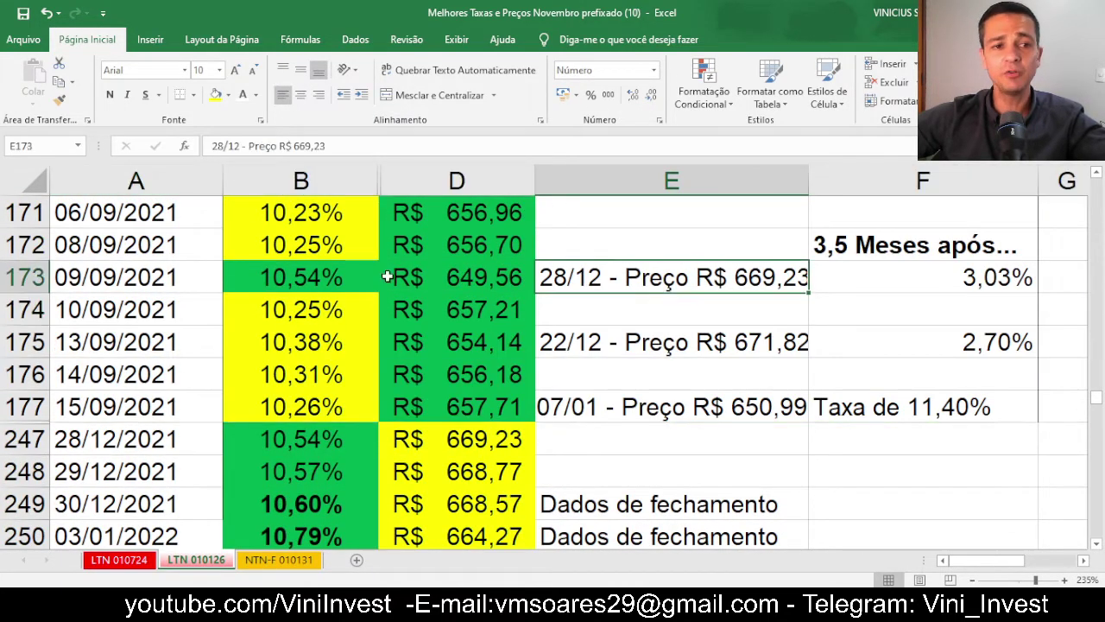
pyautogui.click(67, 276)
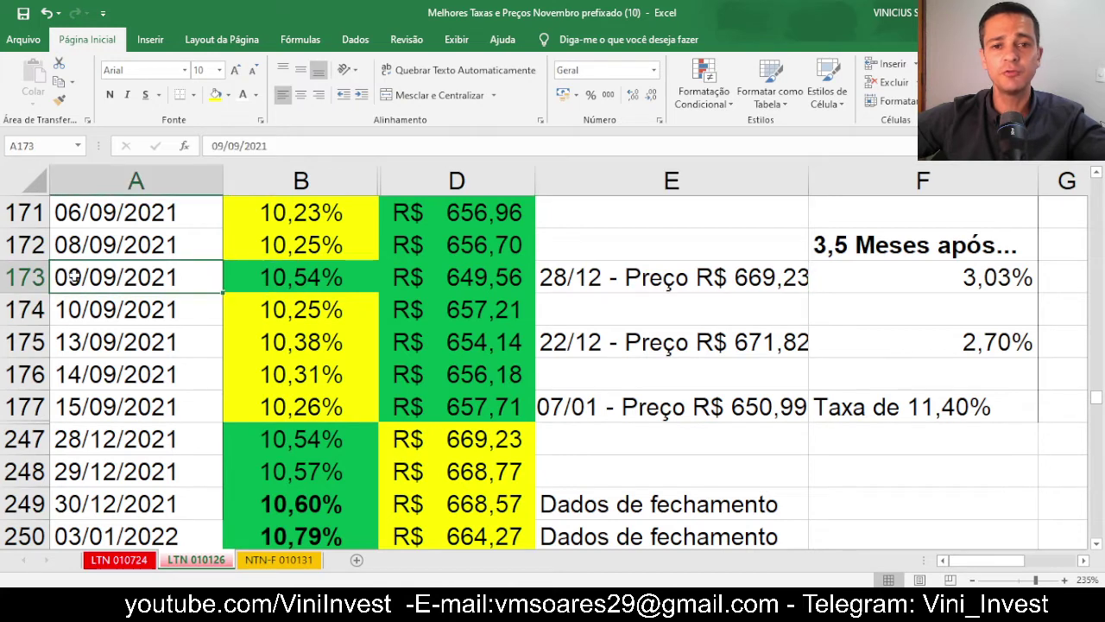
pyautogui.click(630, 342)
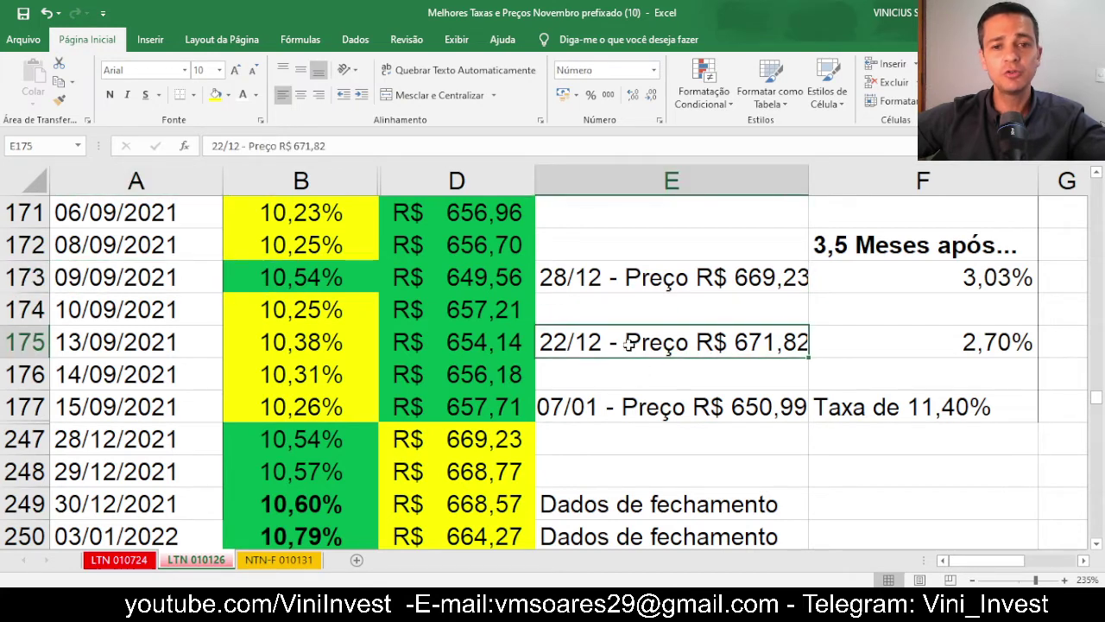
pyautogui.click(95, 341)
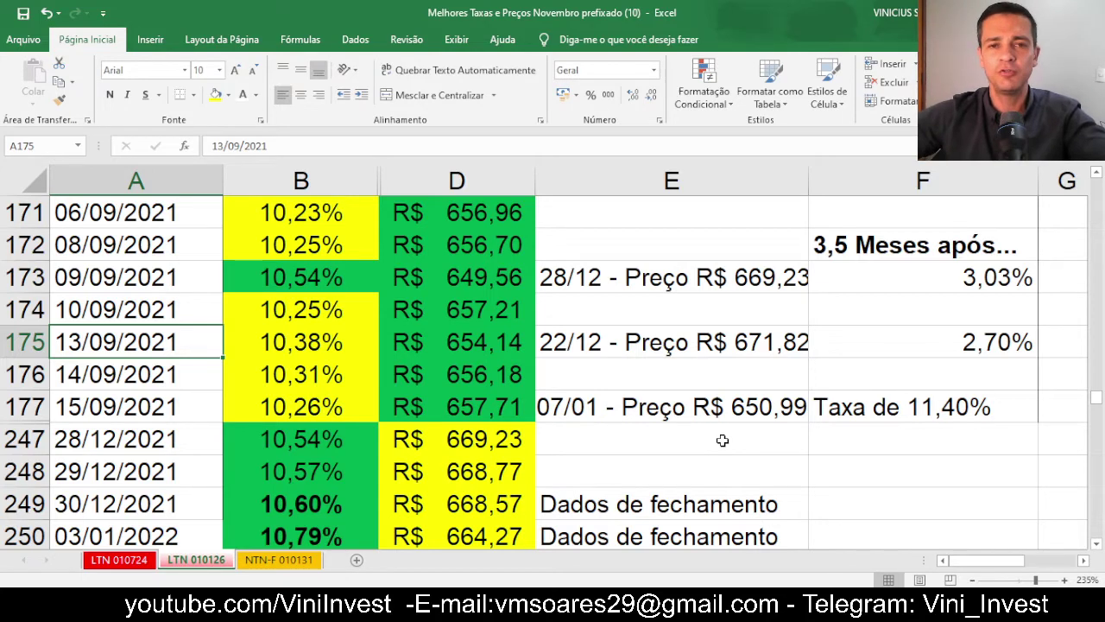
# Review the 09/09/2021 purchase in row 173, going over its date, rate and 28/12 price note
pyautogui.click(19, 278)
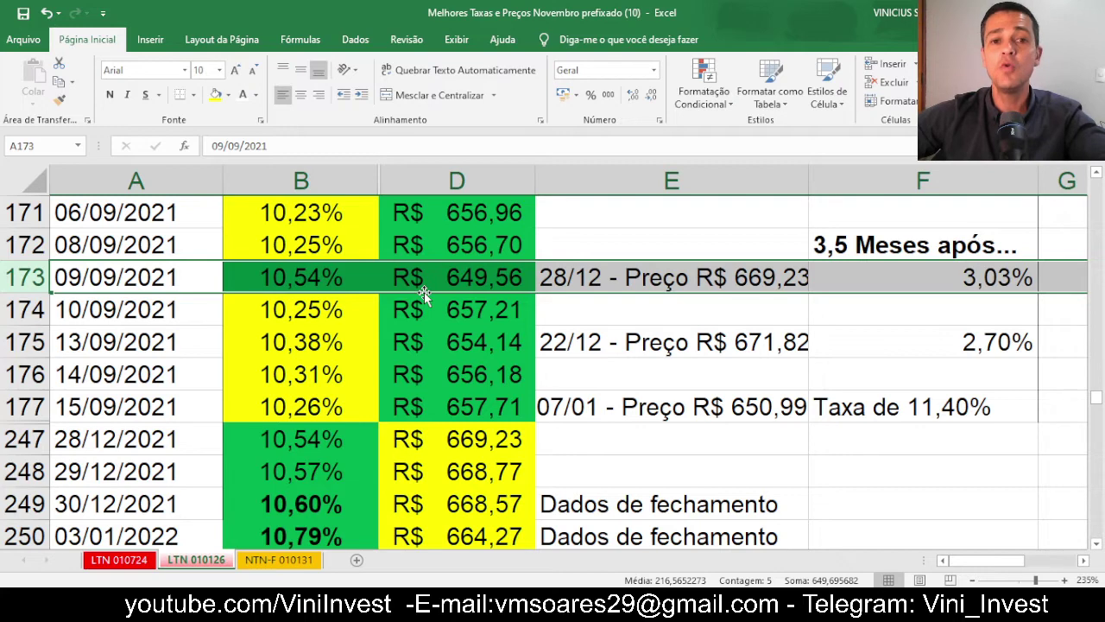
pyautogui.click(69, 281)
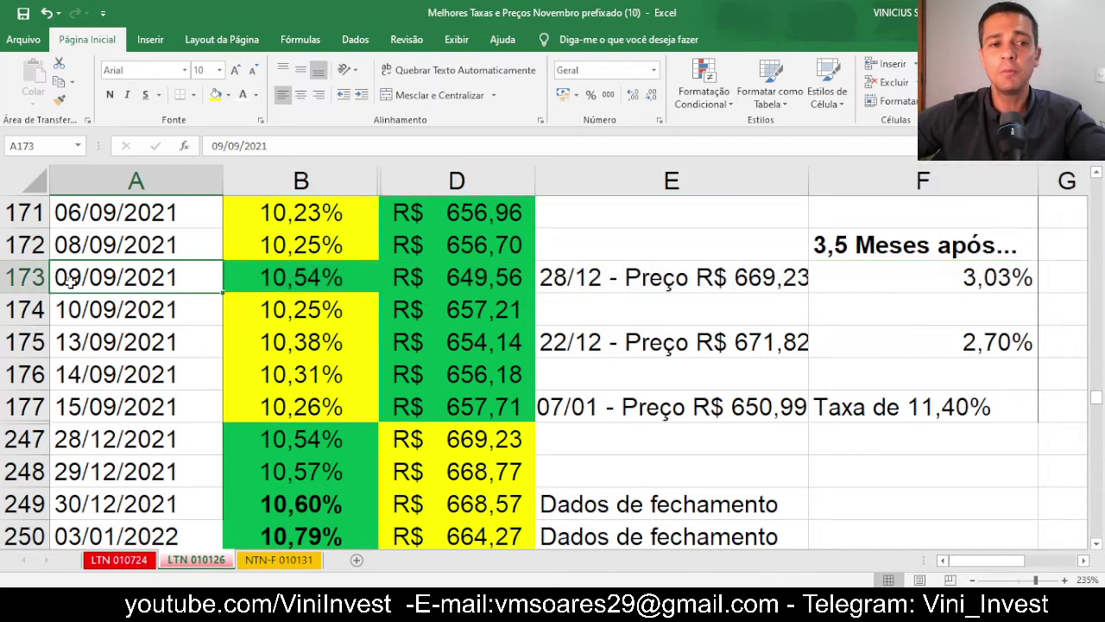
pyautogui.click(306, 274)
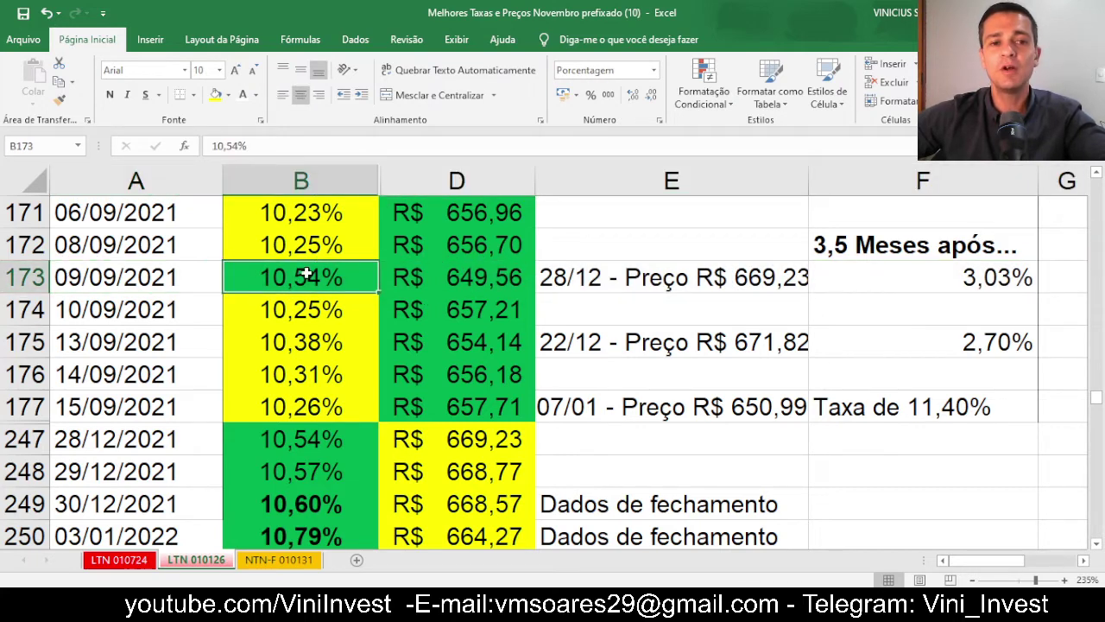
pyautogui.click(609, 280)
# Highlight the 09/09/2021 and 28/12/2021 rows together to compare their rates and unit prices
pyautogui.click(8, 441)
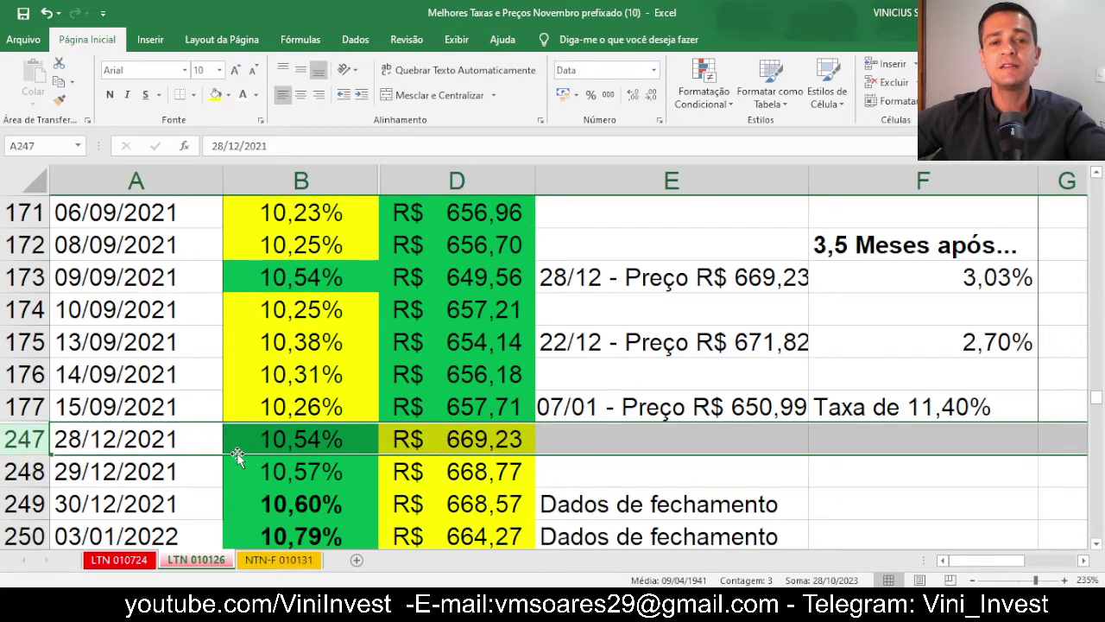
pyautogui.keyDown('ctrl'); pyautogui.click(26, 275); pyautogui.keyUp('ctrl')
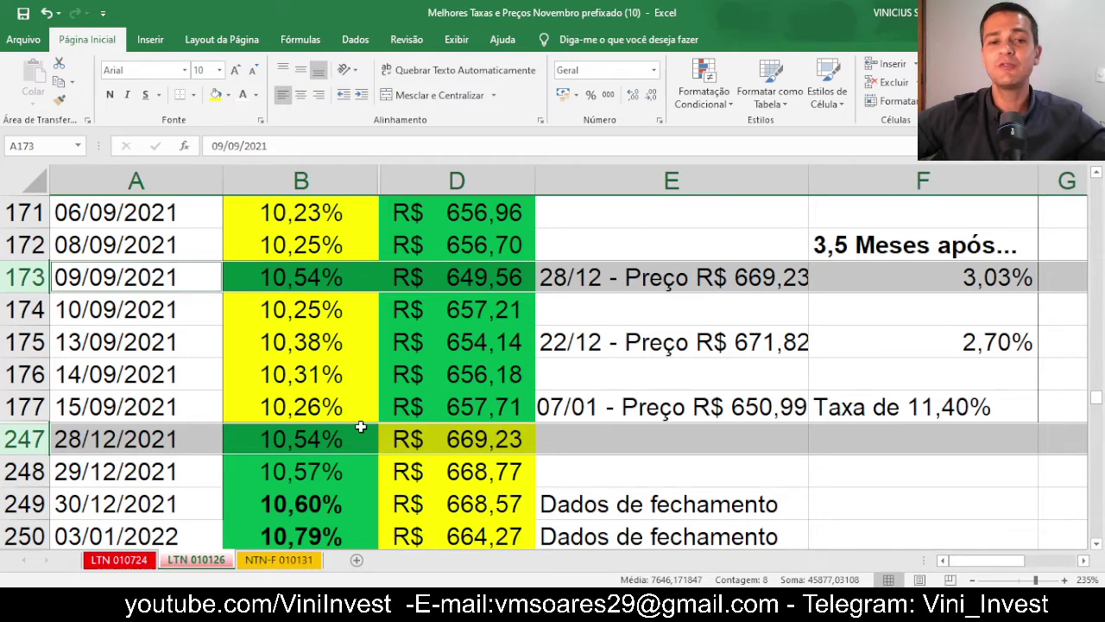
pyautogui.click(608, 378)
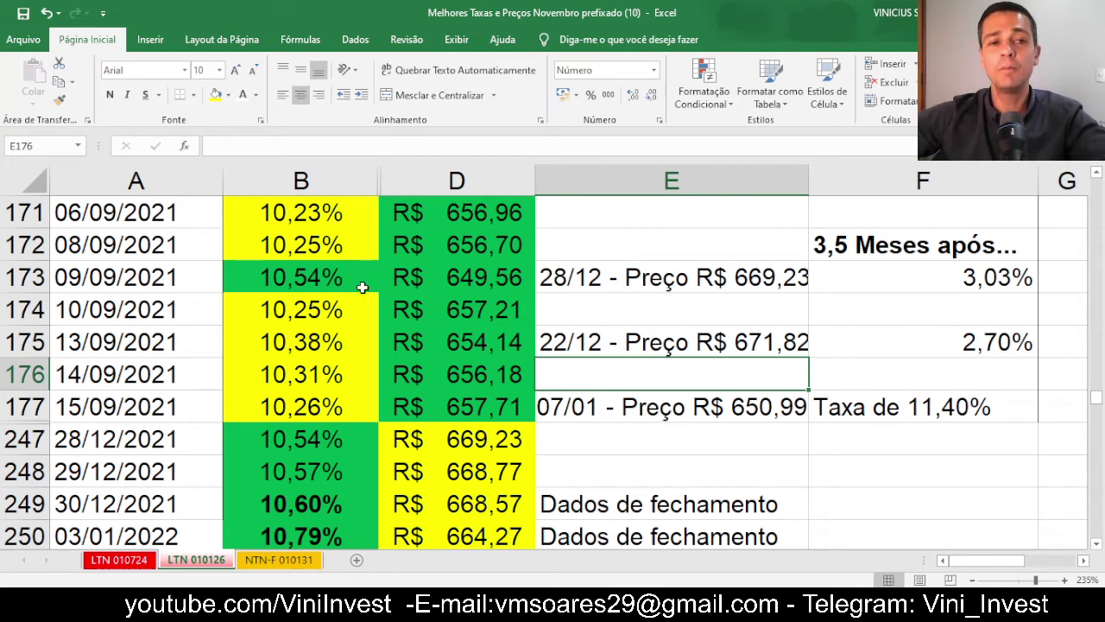
pyautogui.keyDown('ctrl'); pyautogui.click(24, 277); pyautogui.keyUp('ctrl')
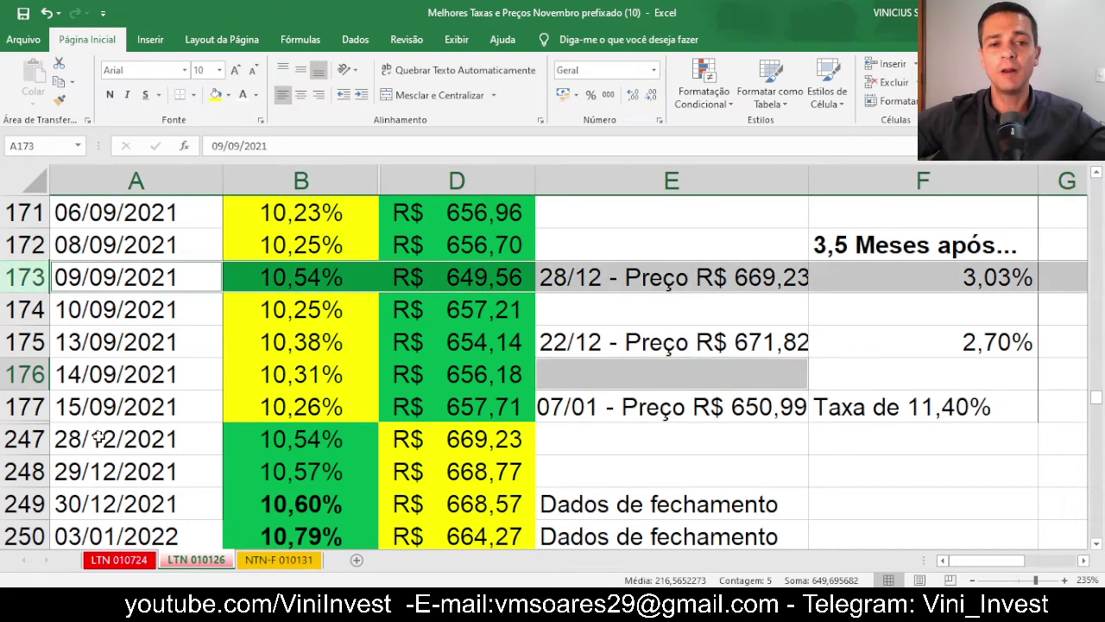
pyautogui.keyDown('ctrl'); pyautogui.click(24, 438); pyautogui.keyUp('ctrl')
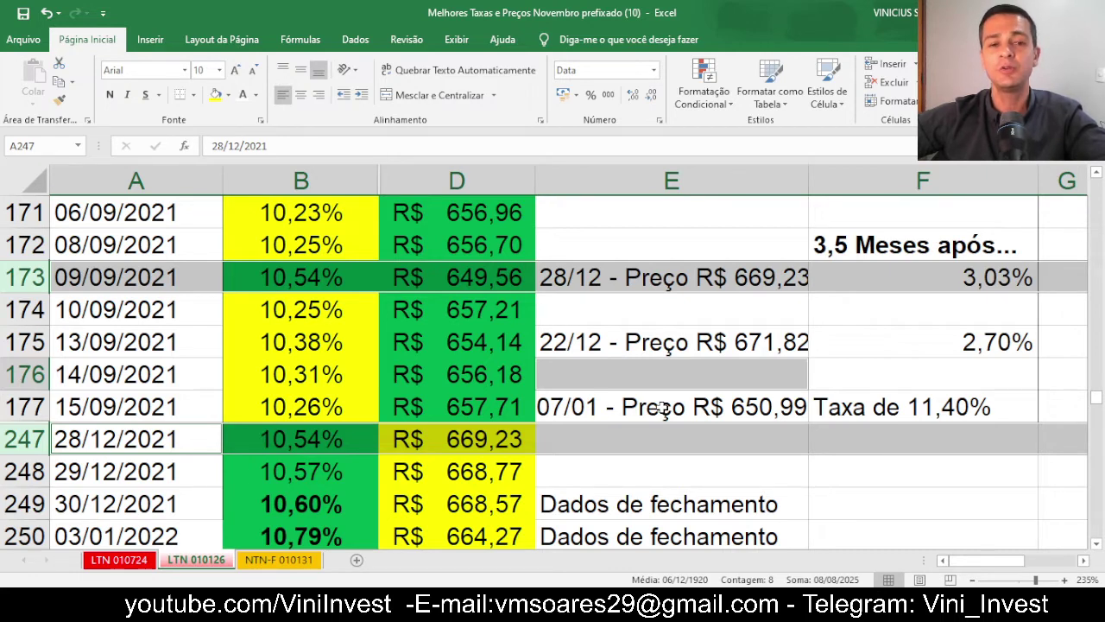
# Point out the purchase date in A173 and unit price in D173, followed by the 28/12/2021 row
pyautogui.click(457, 276)
pyautogui.click(158, 273)
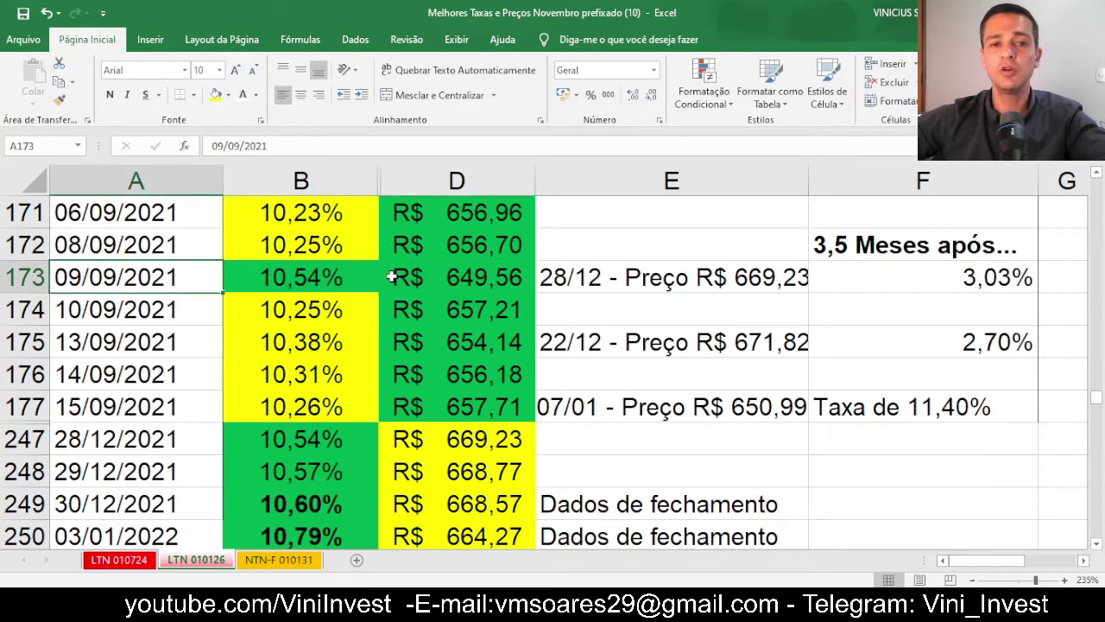
pyautogui.click(452, 277)
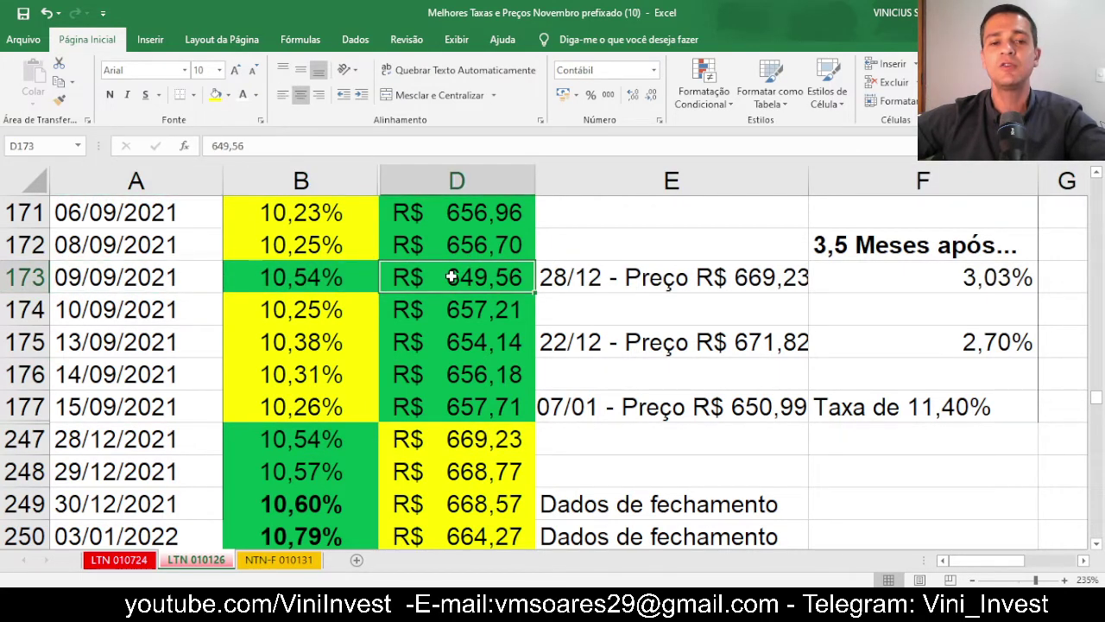
pyautogui.click(17, 440)
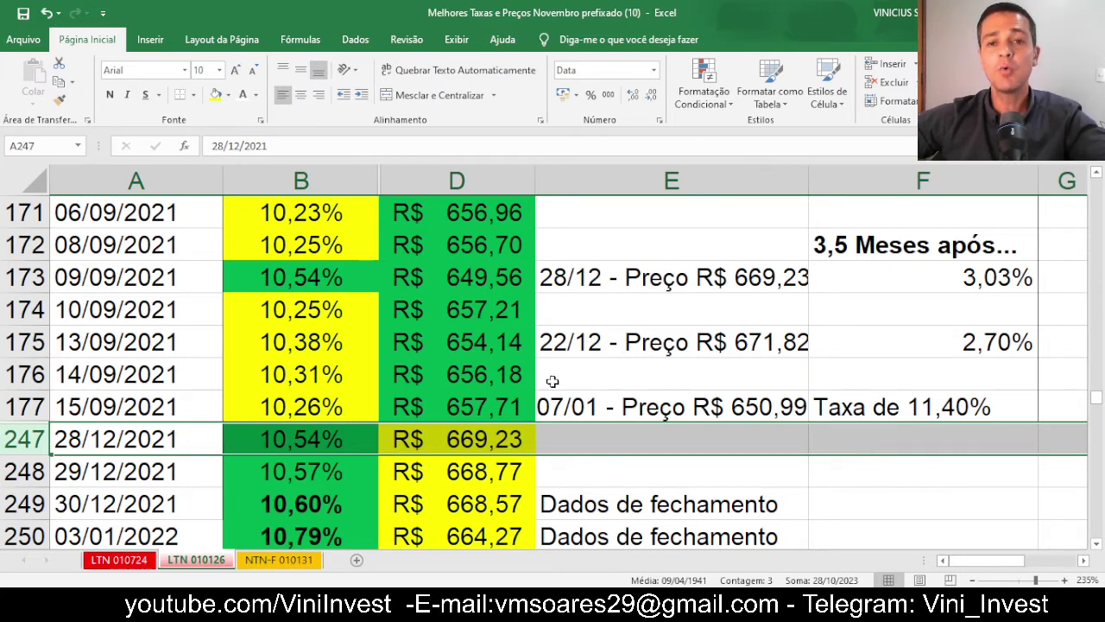
# Compare the 28/12 price note in E173 across rows 173 and 247, and inspect the return formula in F173
pyautogui.click(688, 282)
pyautogui.click(25, 278)
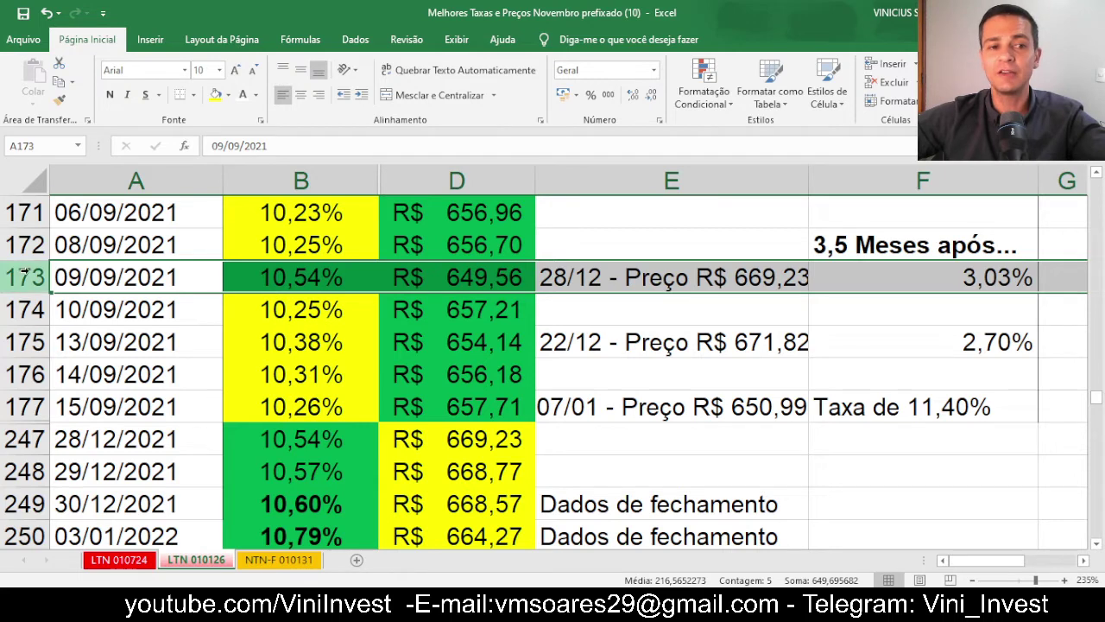
pyautogui.keyDown('ctrl'); pyautogui.click(41, 439); pyautogui.keyUp('ctrl')
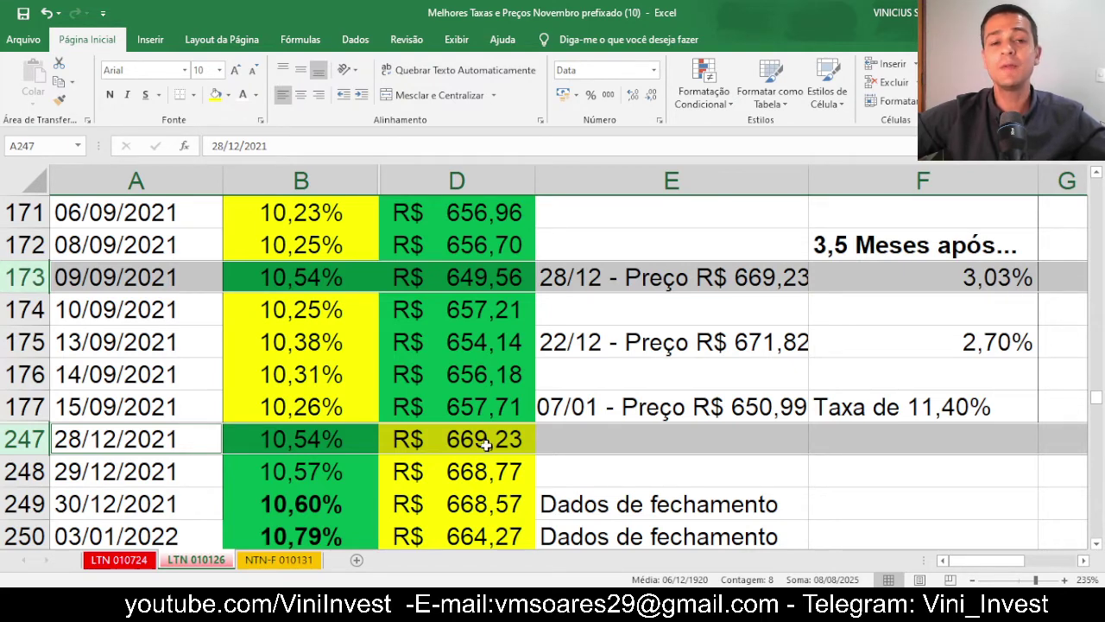
pyautogui.click(1004, 278)
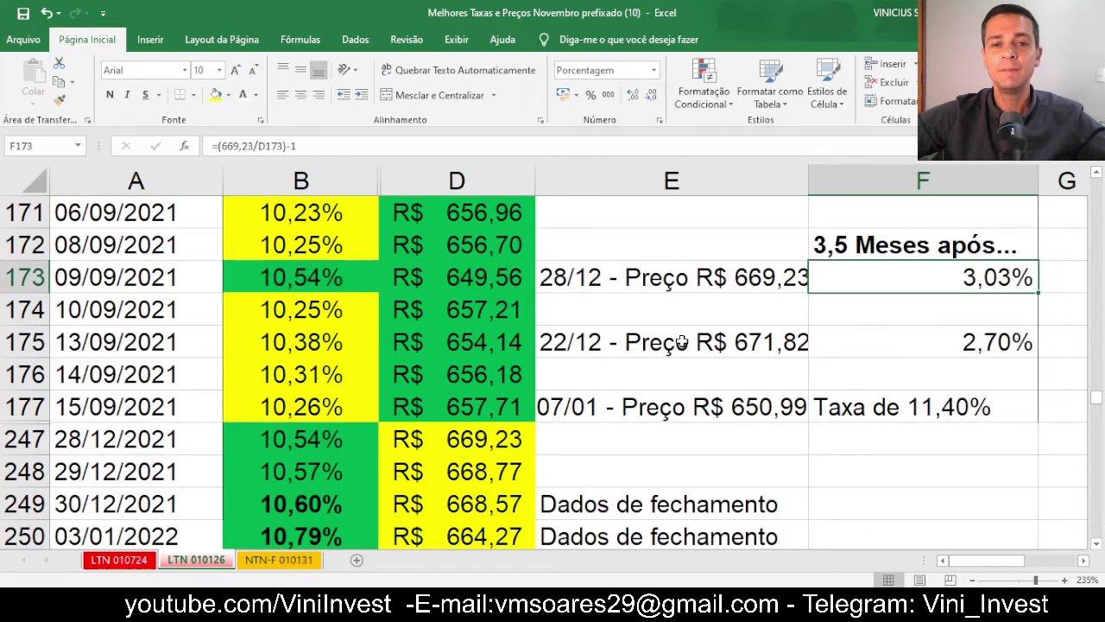
# Review the 13/09/2021 purchase in row 175, covering its price, 22/12 price note and return in F175, and revisit the price in D173
pyautogui.click(630, 348)
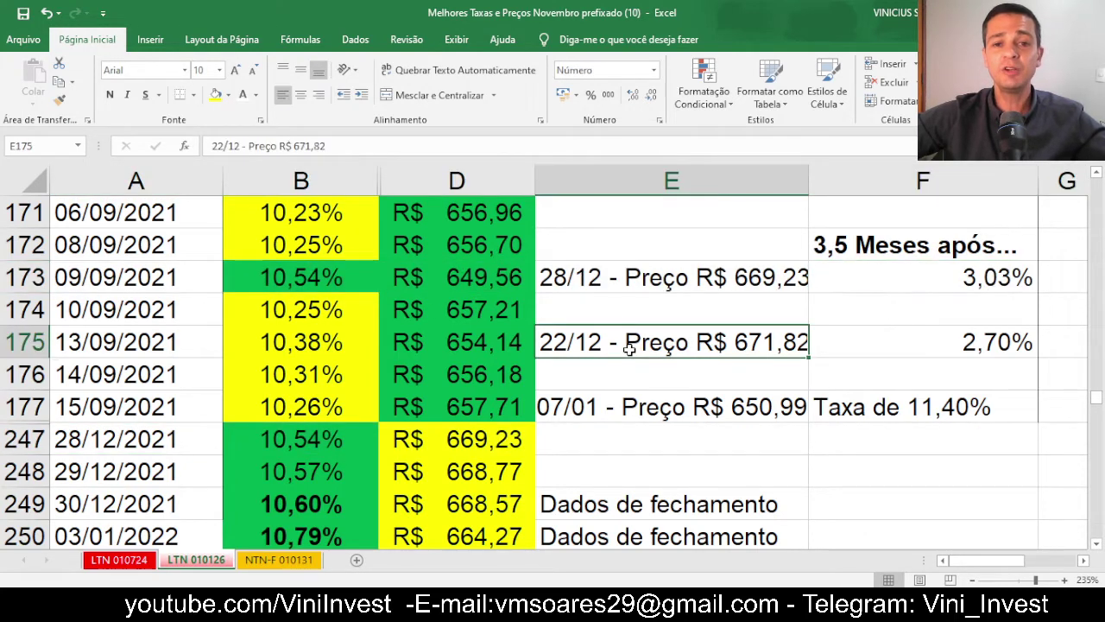
pyautogui.click(10, 342)
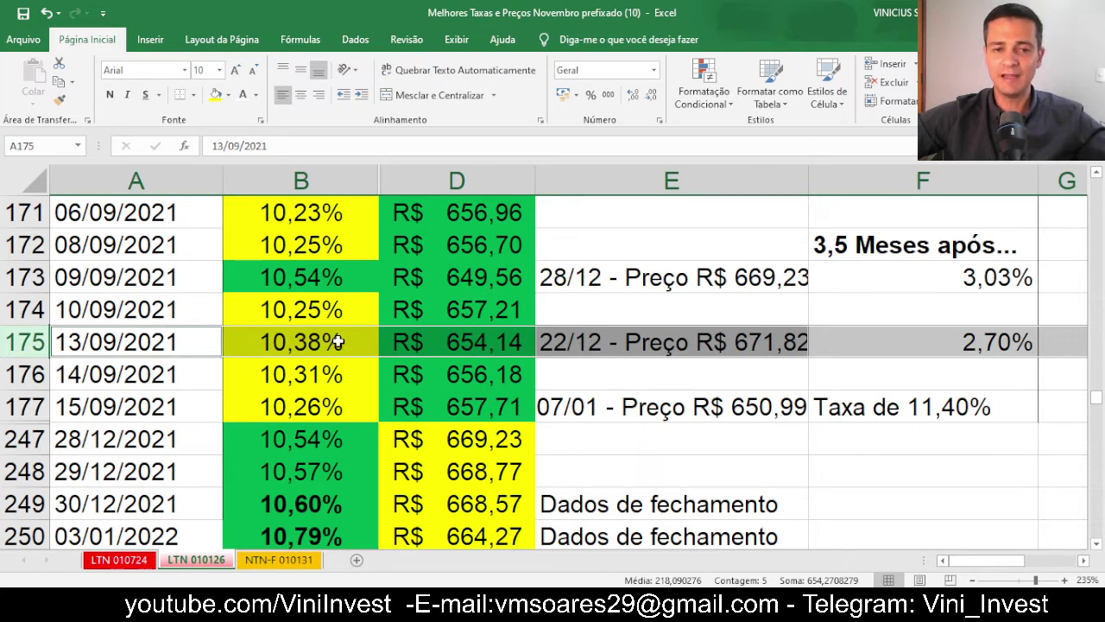
pyautogui.click(464, 344)
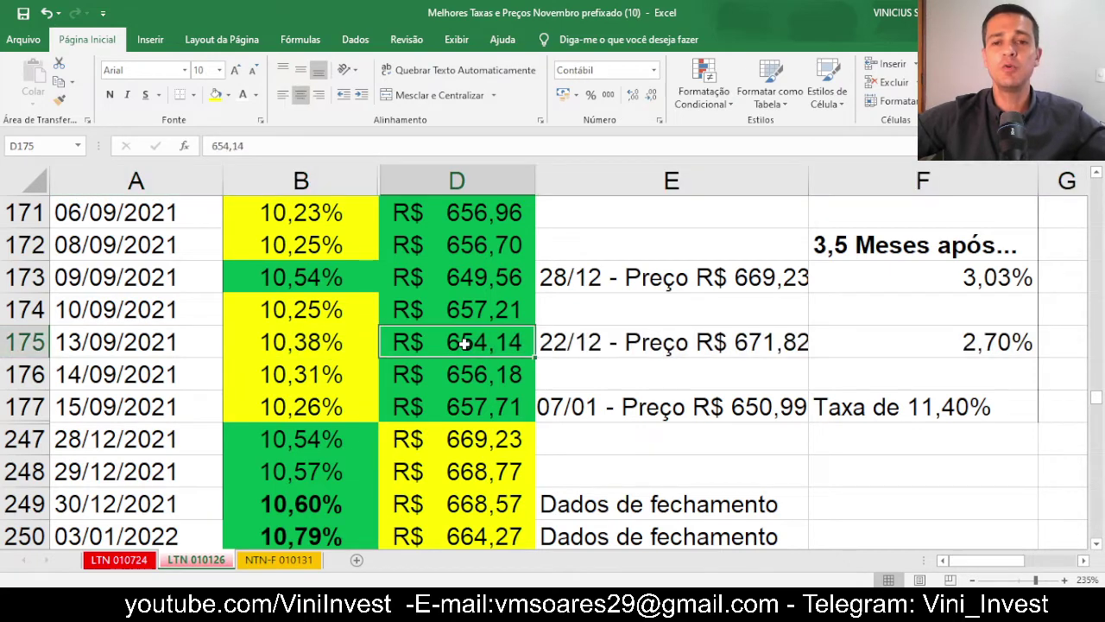
pyautogui.keyDown('ctrl'); pyautogui.click(768, 341); pyautogui.keyUp('ctrl')
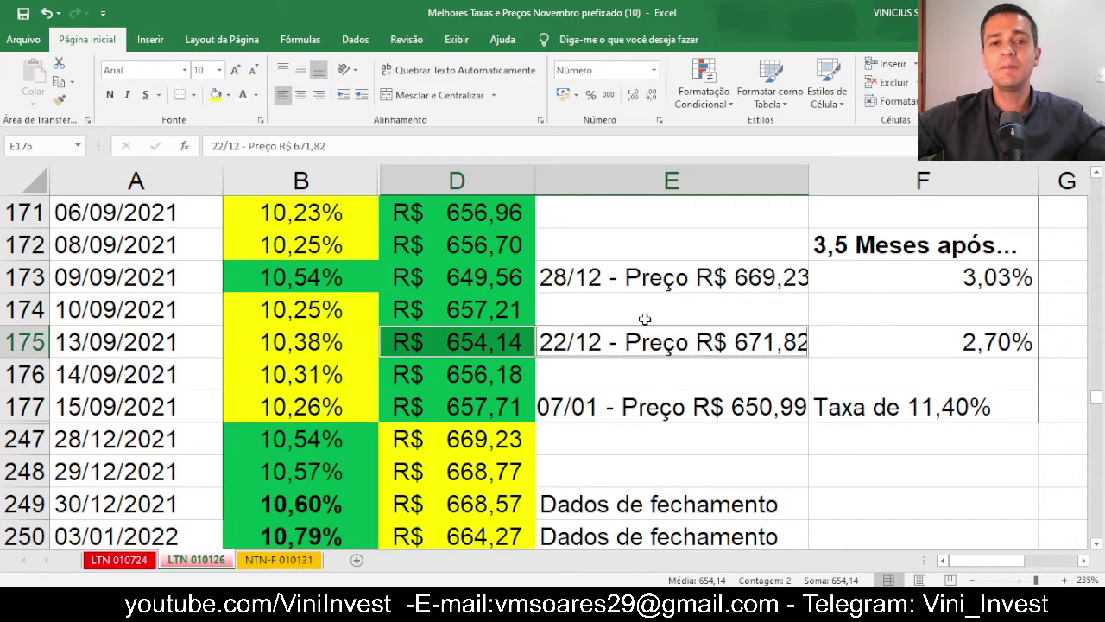
pyautogui.click(27, 343)
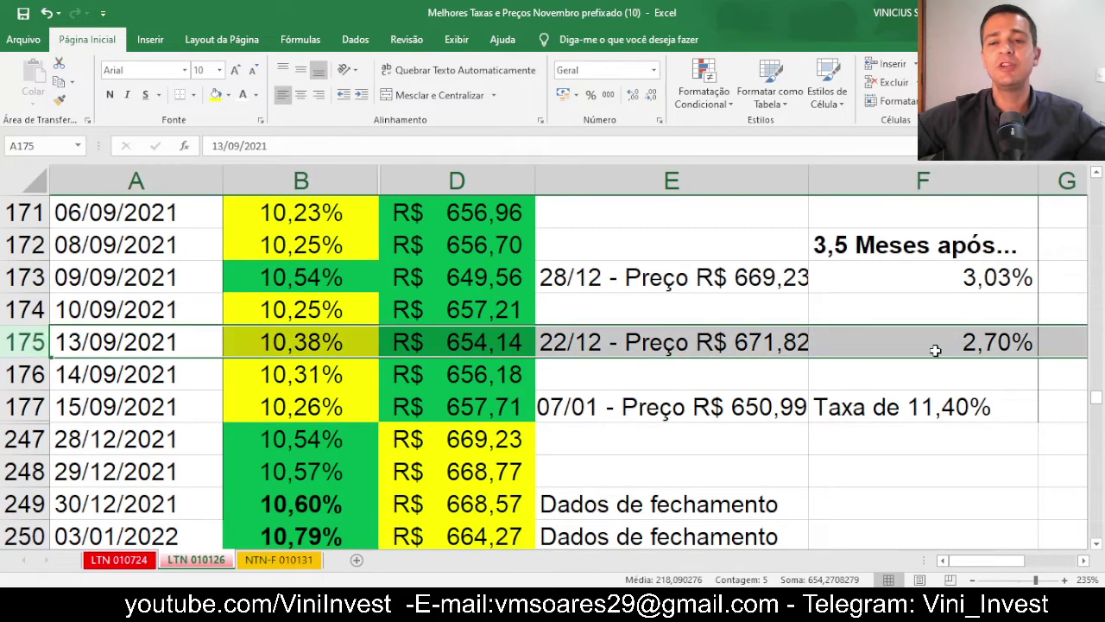
pyautogui.click(976, 339)
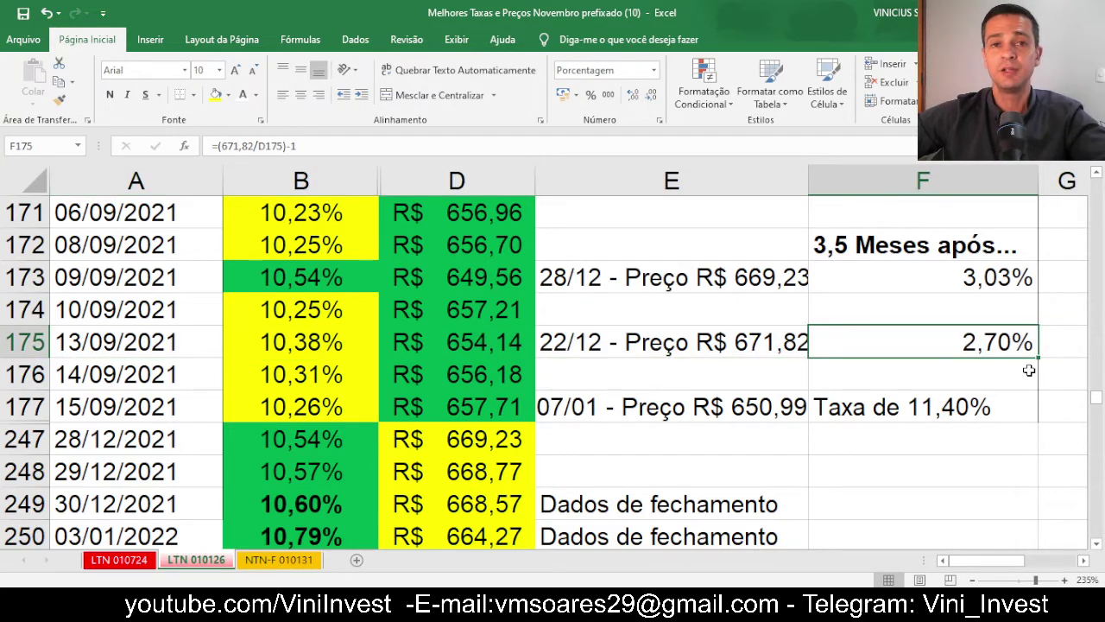
pyautogui.click(498, 339)
pyautogui.click(26, 342)
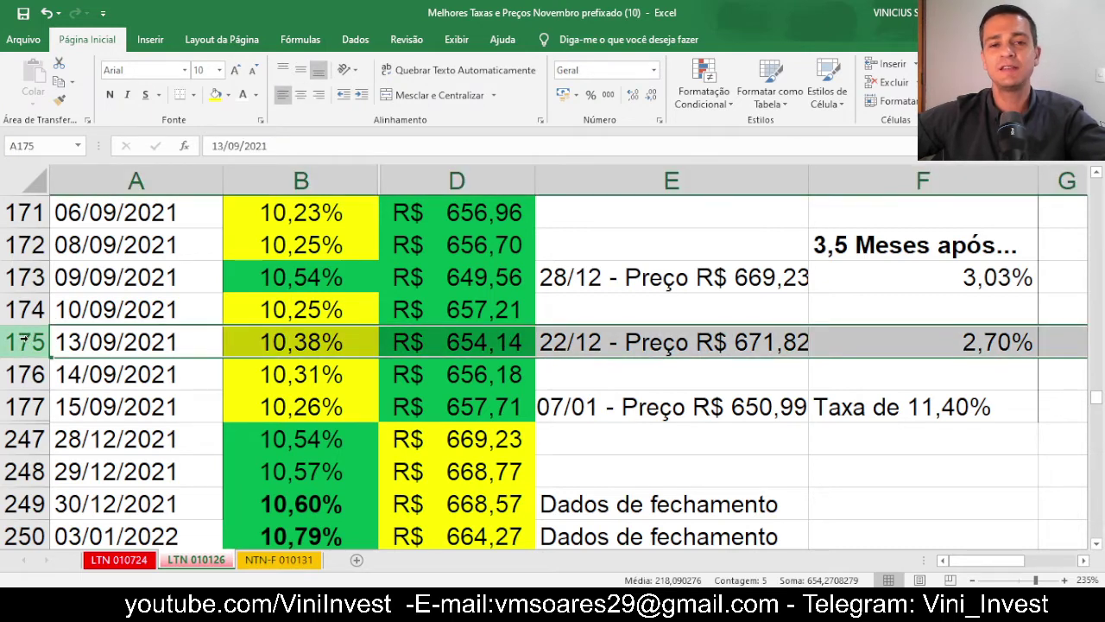
pyautogui.click(493, 278)
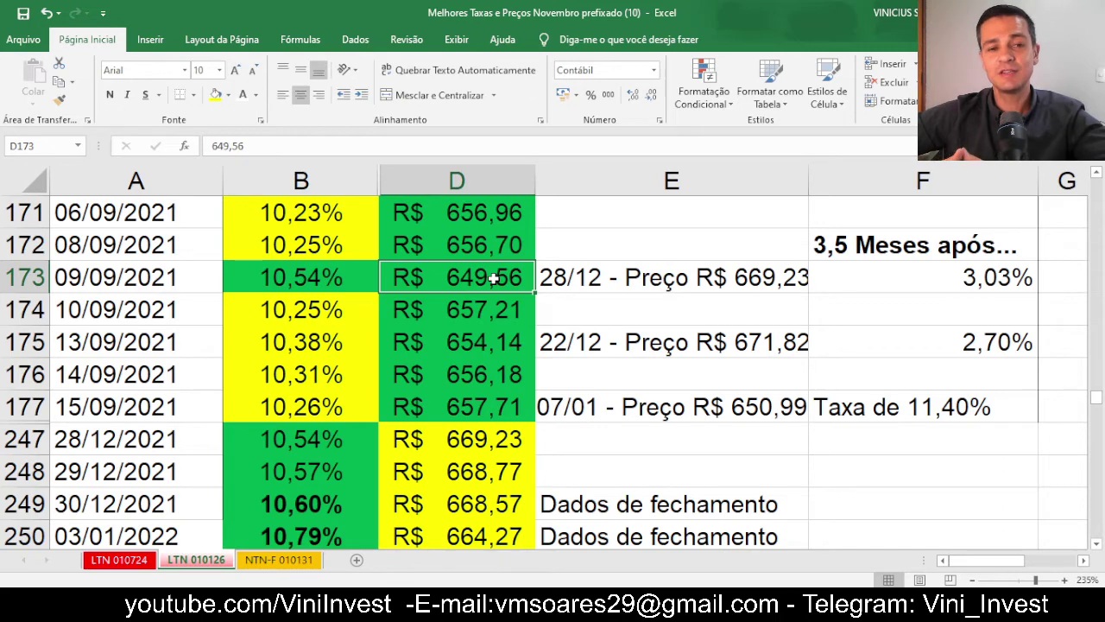
# Highlight the 4º Quartil and Melhor Taxa rows, D257:F258, in the TAXAS DE ABERTURA - 2021 summary
pyautogui.scroll(-1, 493, 278)
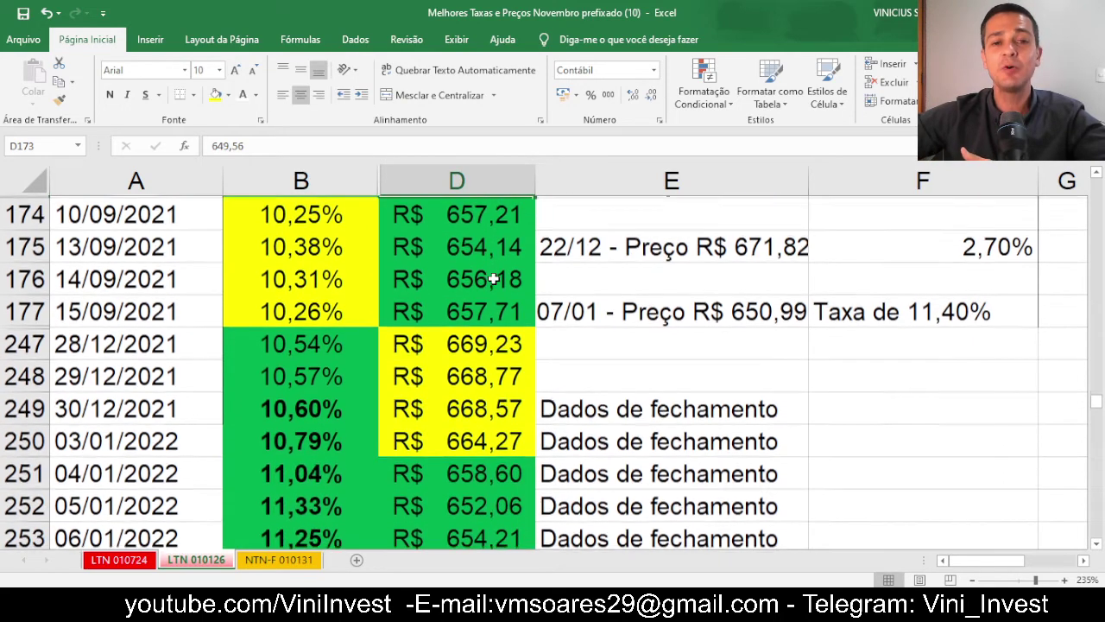
pyautogui.scroll(-1, 493, 277)
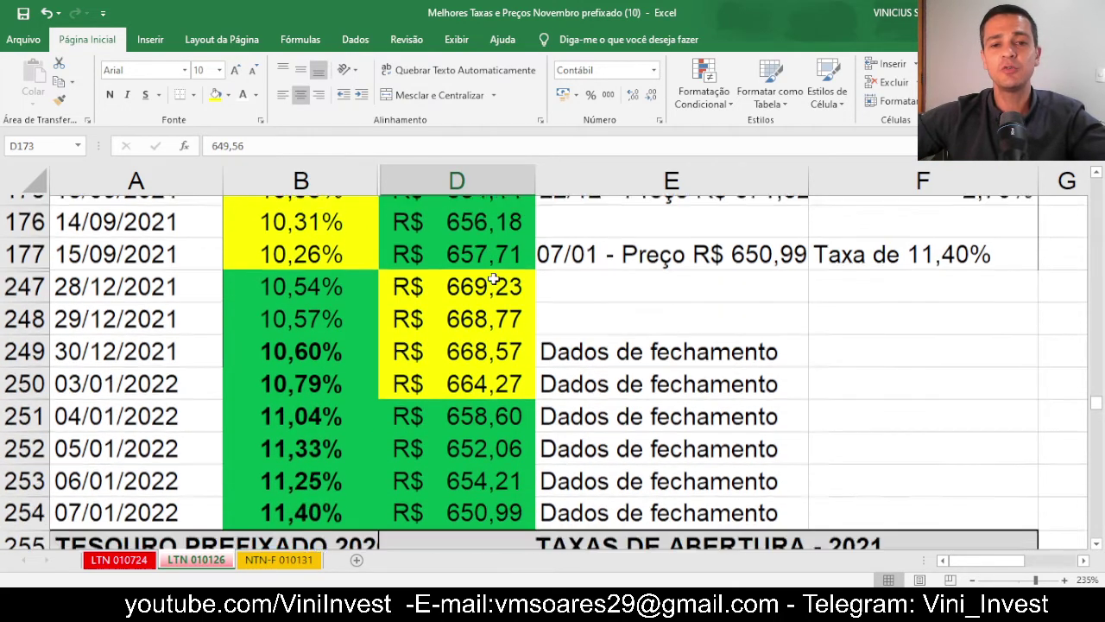
pyautogui.scroll(-1, 497, 277)
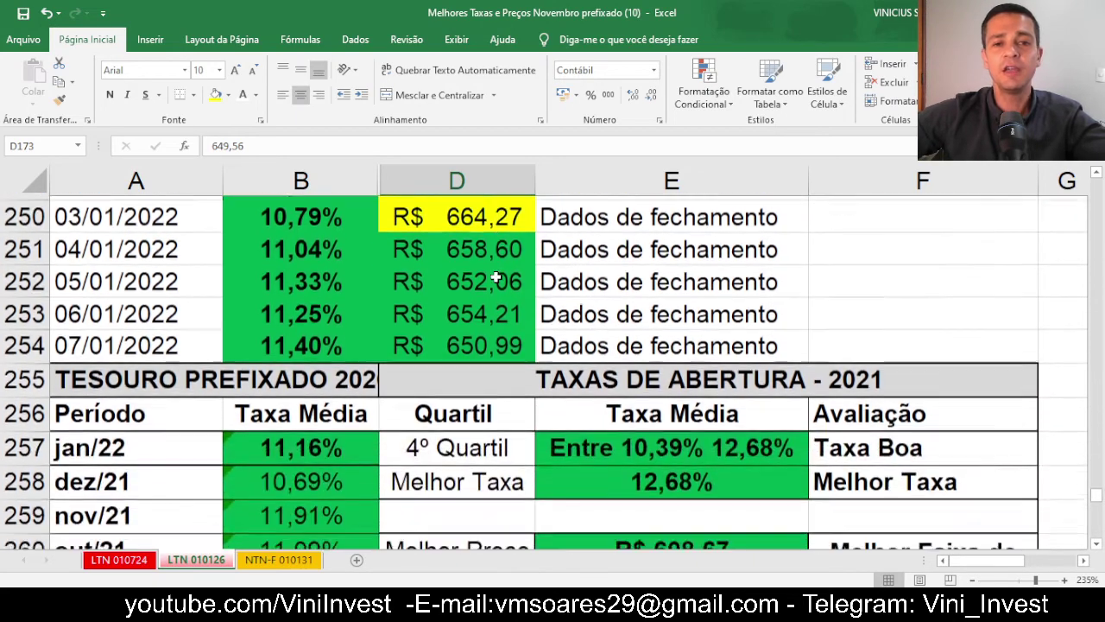
pyautogui.scroll(-1, 501, 268)
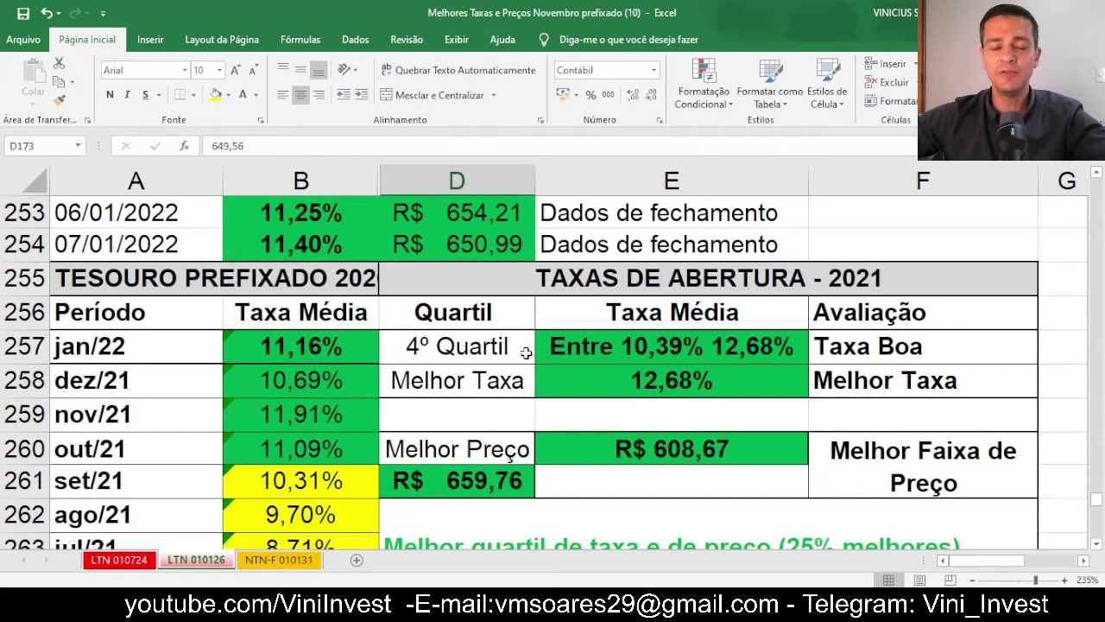
pyautogui.moveTo(499, 352); pyautogui.dragTo(827, 380)
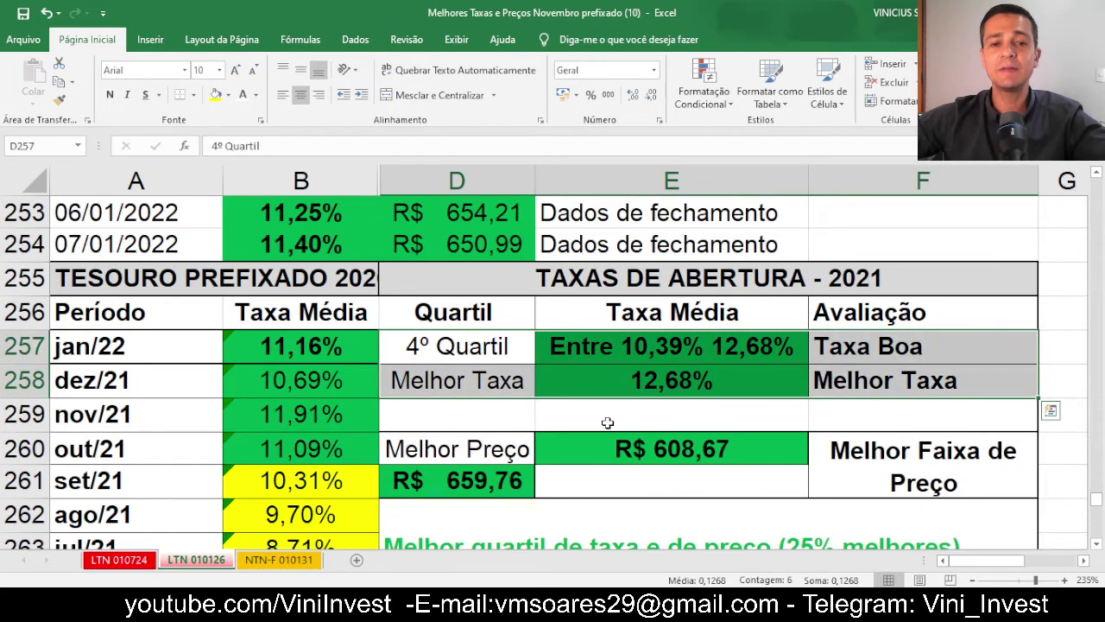
# Widen column D to make more room for the best prices header in D265
pyautogui.scroll(-1, 607, 422)
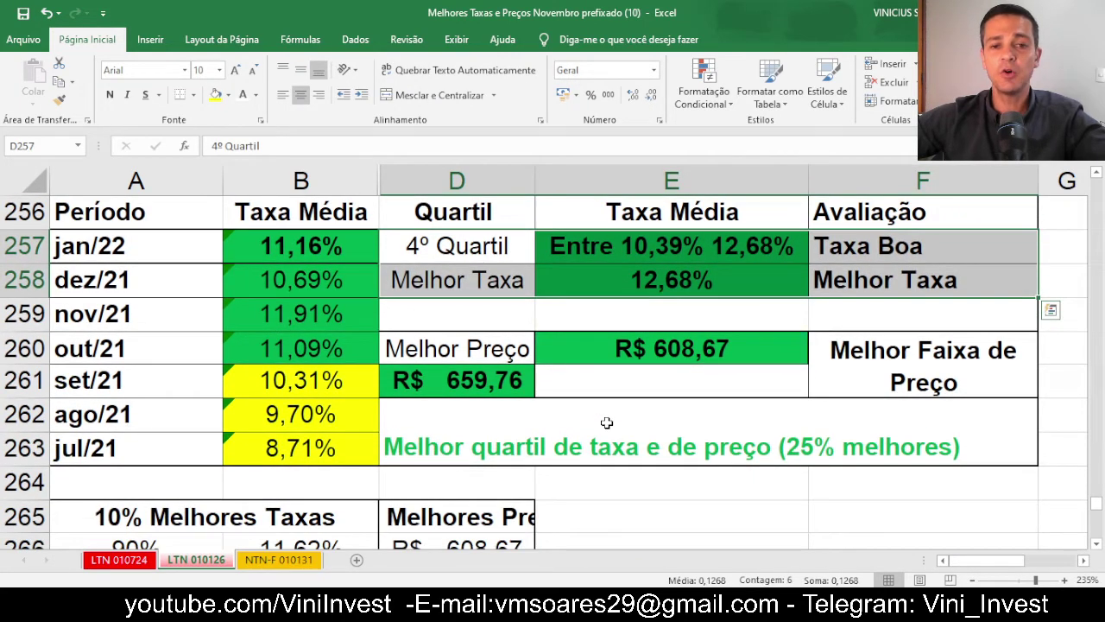
pyautogui.scroll(-1, 607, 422)
pyautogui.moveTo(535, 180); pyautogui.dragTo(608, 174)
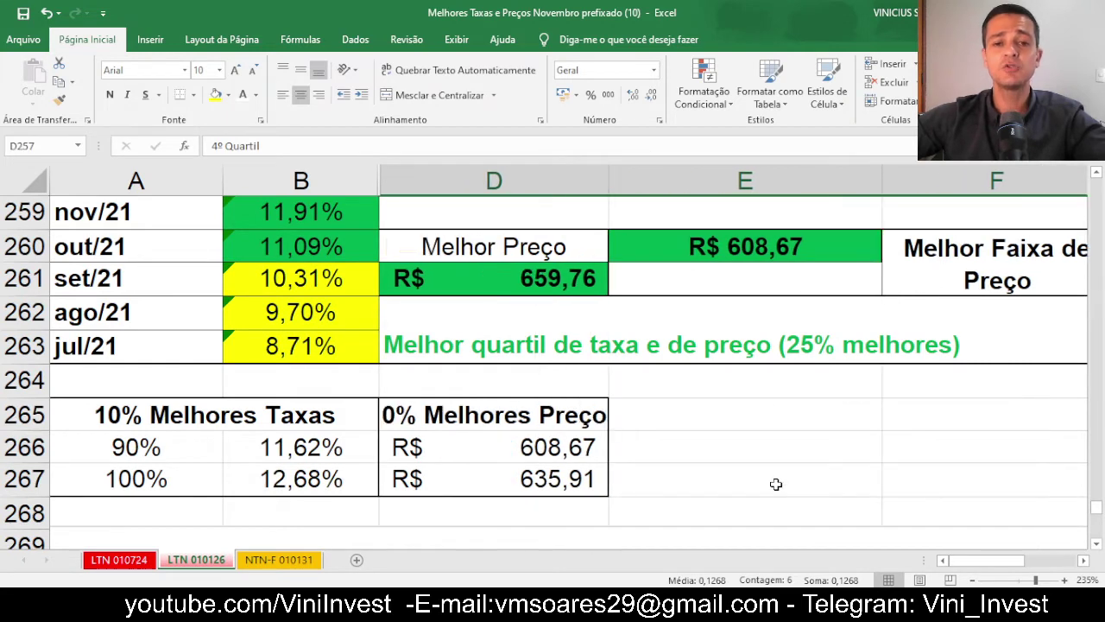
# Point out the 10% best rates and best prices headers in row 265 and the 90% percentile rate in B266
pyautogui.click(285, 417)
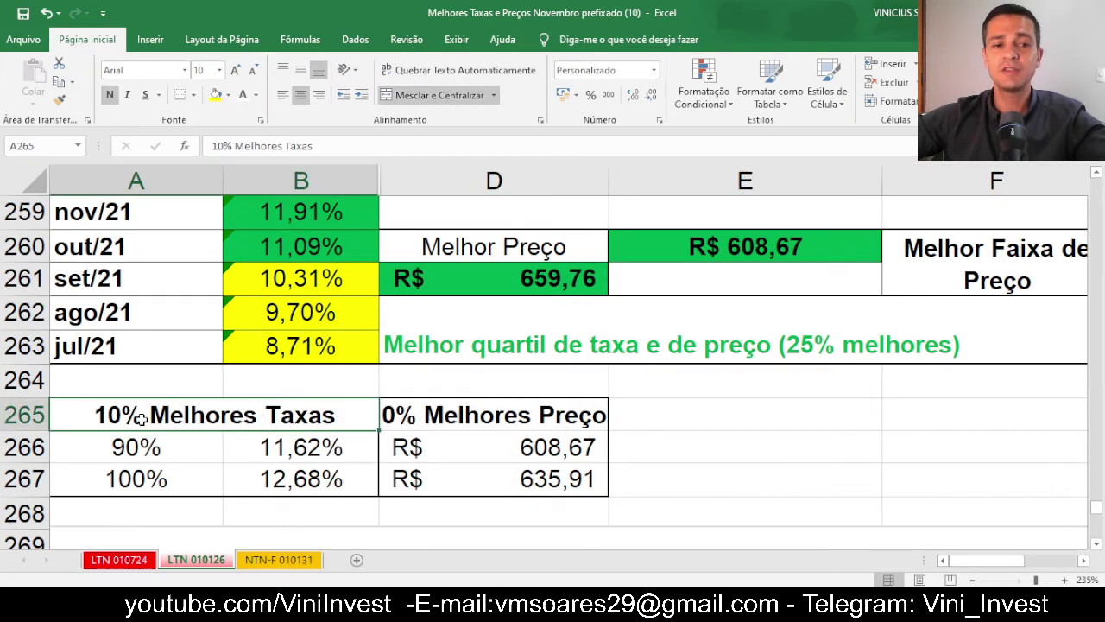
pyautogui.keyDown('ctrl'); pyautogui.click(423, 419); pyautogui.keyUp('ctrl')
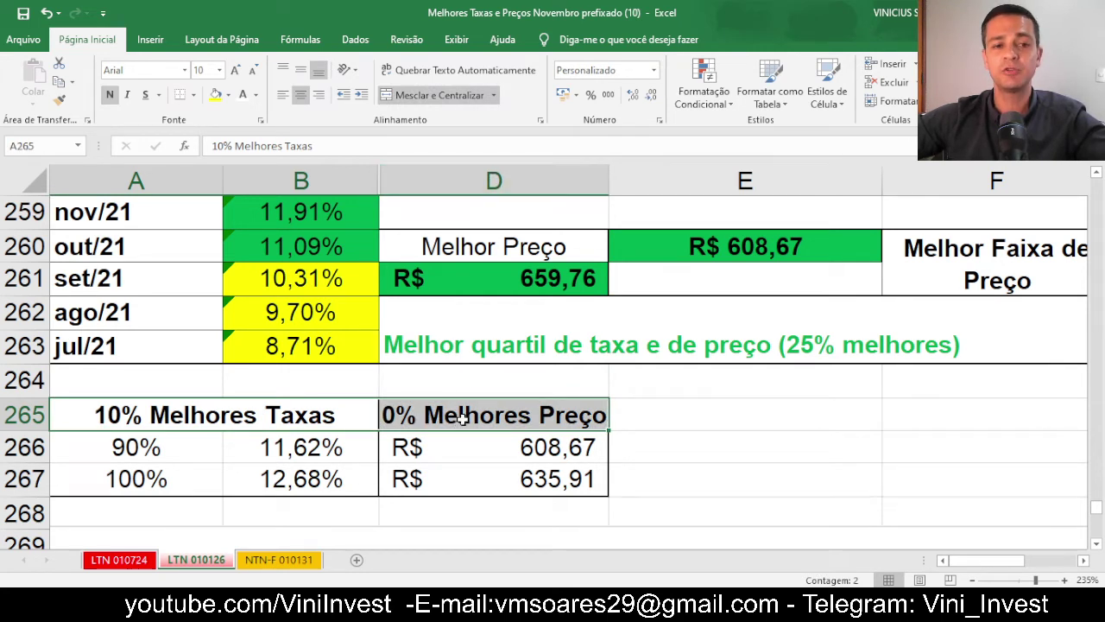
pyautogui.click(248, 442)
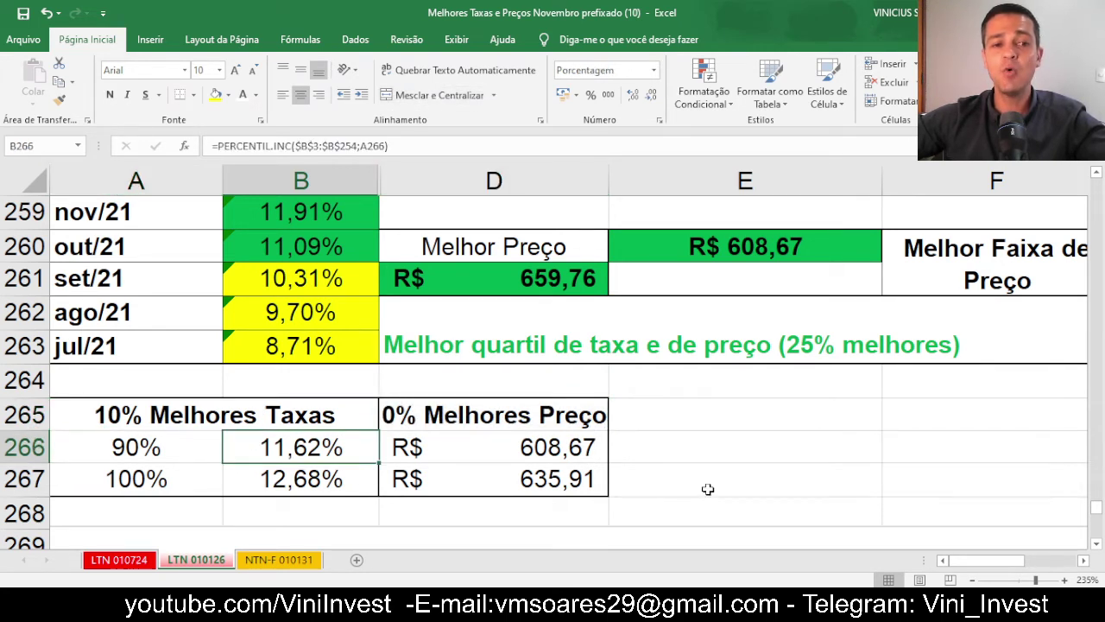
pyautogui.scroll(2, 707, 488)
pyautogui.scroll(-1, 707, 488)
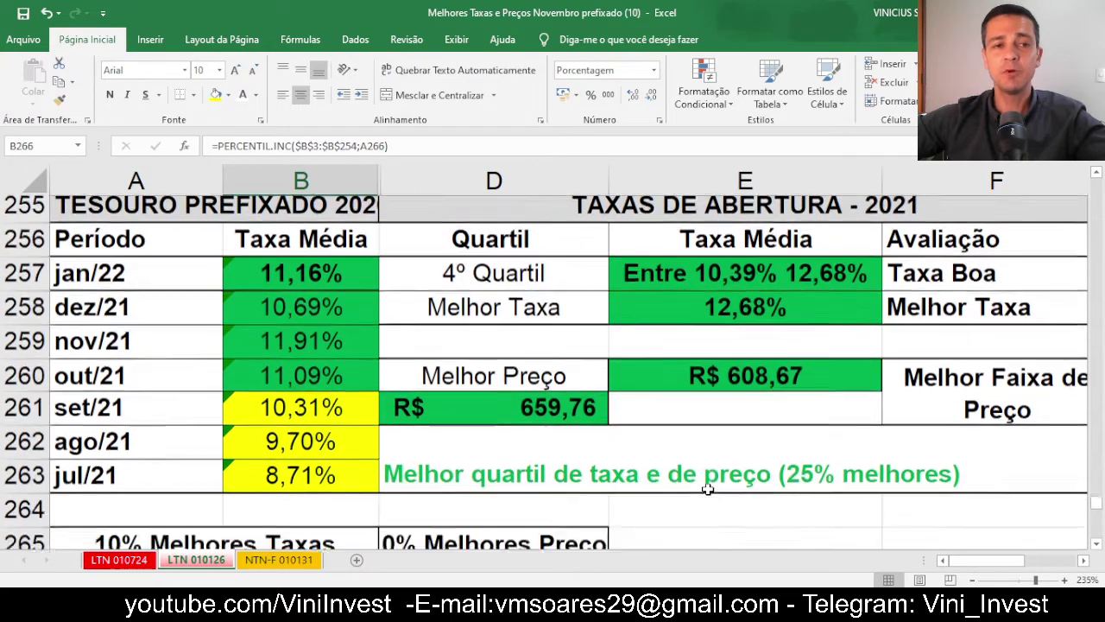
pyautogui.scroll(-1, 707, 488)
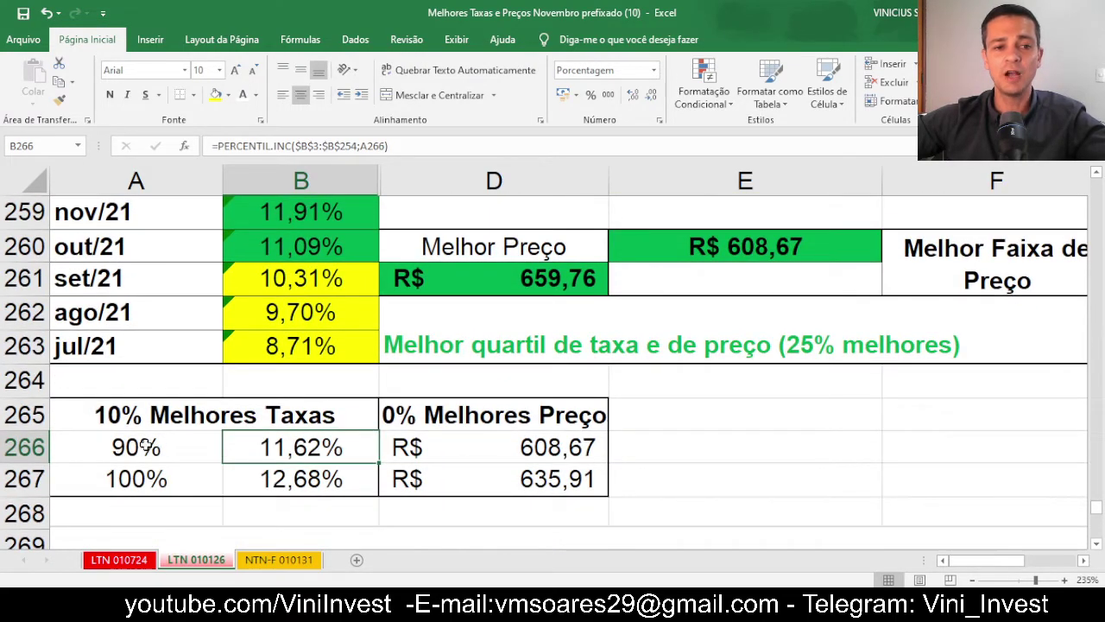
# Compare the 07/01/2022 row with the 10% Melhores Taxas range in A266:B267, checking the percentile rates in B266 and B267
pyautogui.scroll(2, 155, 286)
pyautogui.click(17, 244)
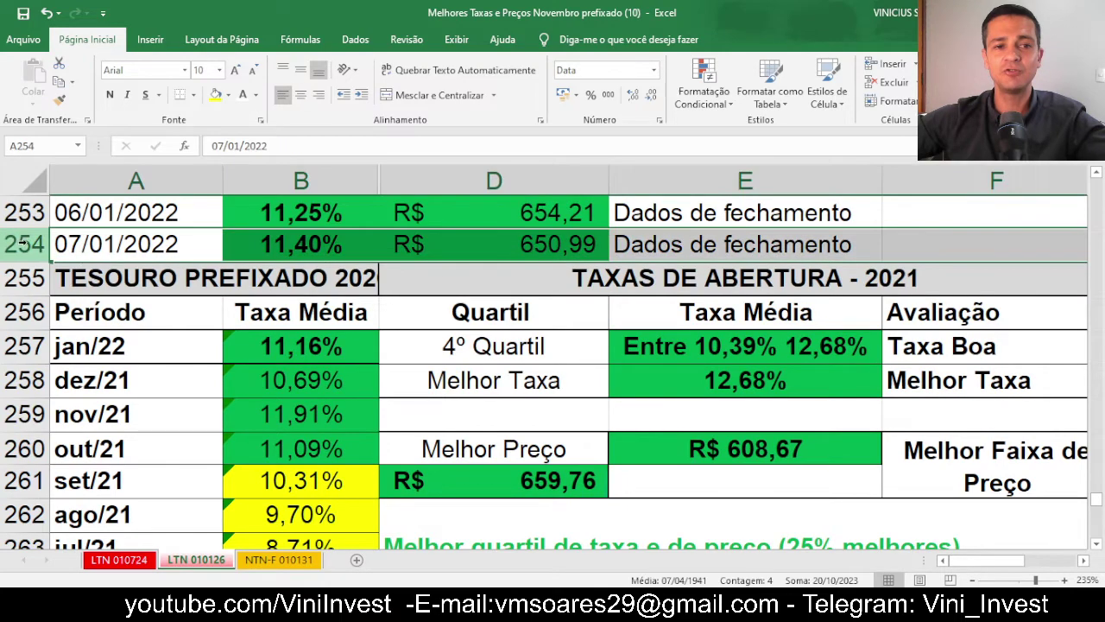
pyautogui.scroll(-3, 497, 350)
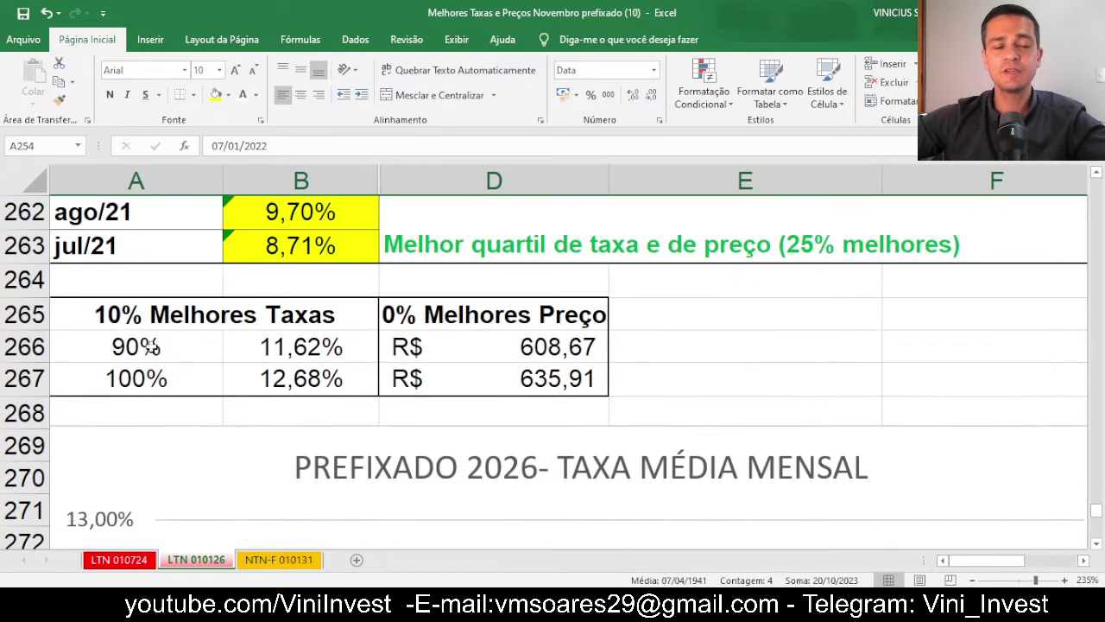
pyautogui.click(143, 315)
pyautogui.moveTo(142, 347); pyautogui.dragTo(311, 391)
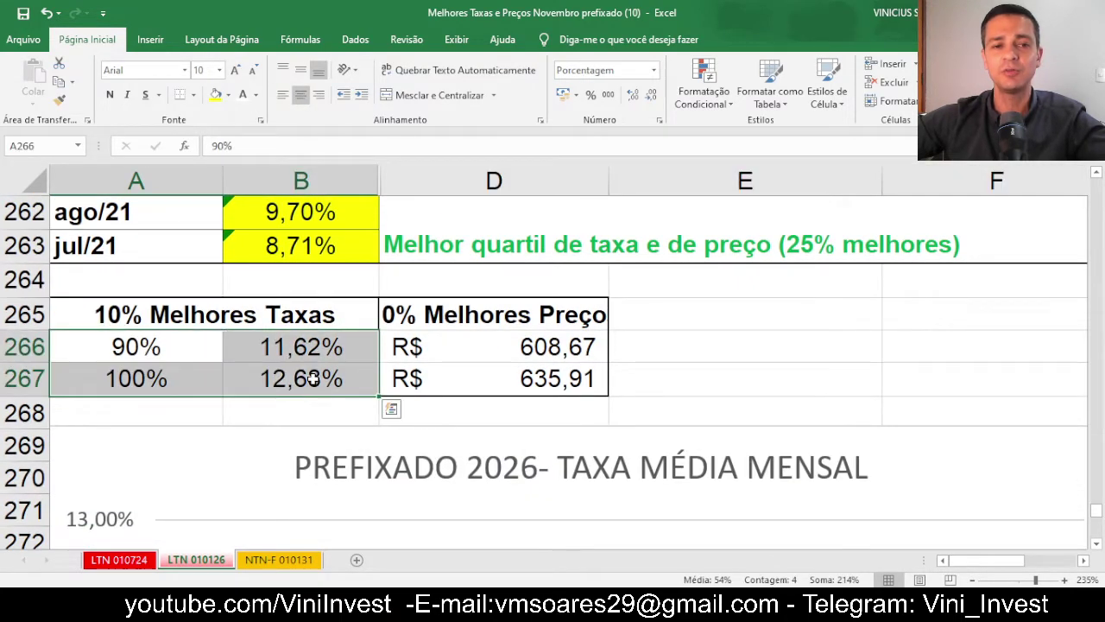
pyautogui.click(291, 348)
pyautogui.click(314, 384)
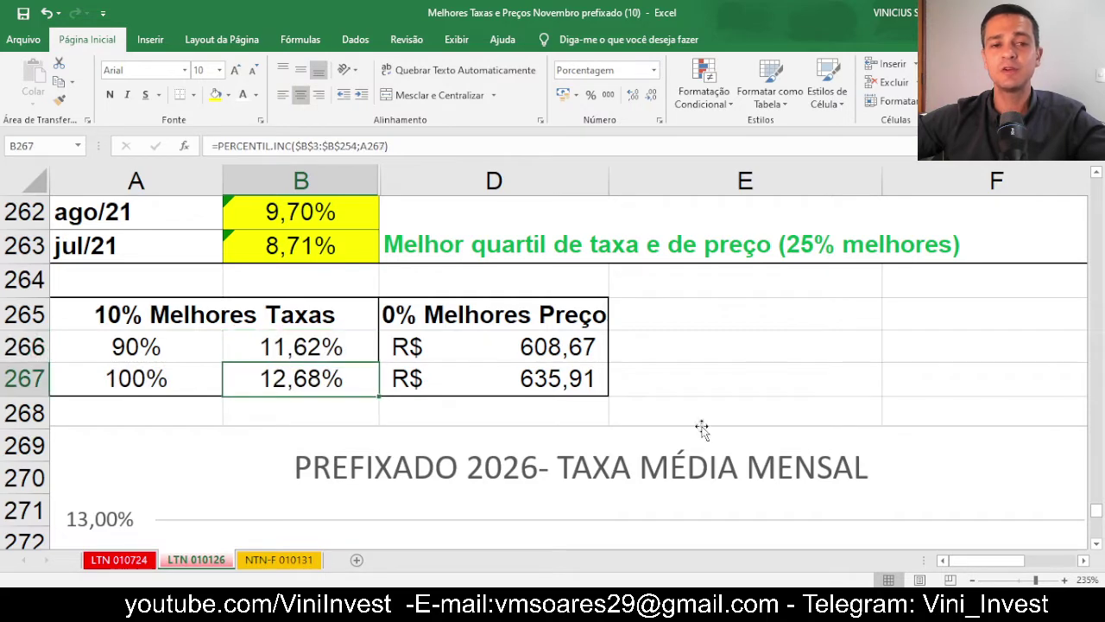
# Switch to the Tesouro Direto prices page to point out the Tesouro Prefixado 2024 annual rate, and return to the workbook
pyautogui.scroll(2, 701, 426)
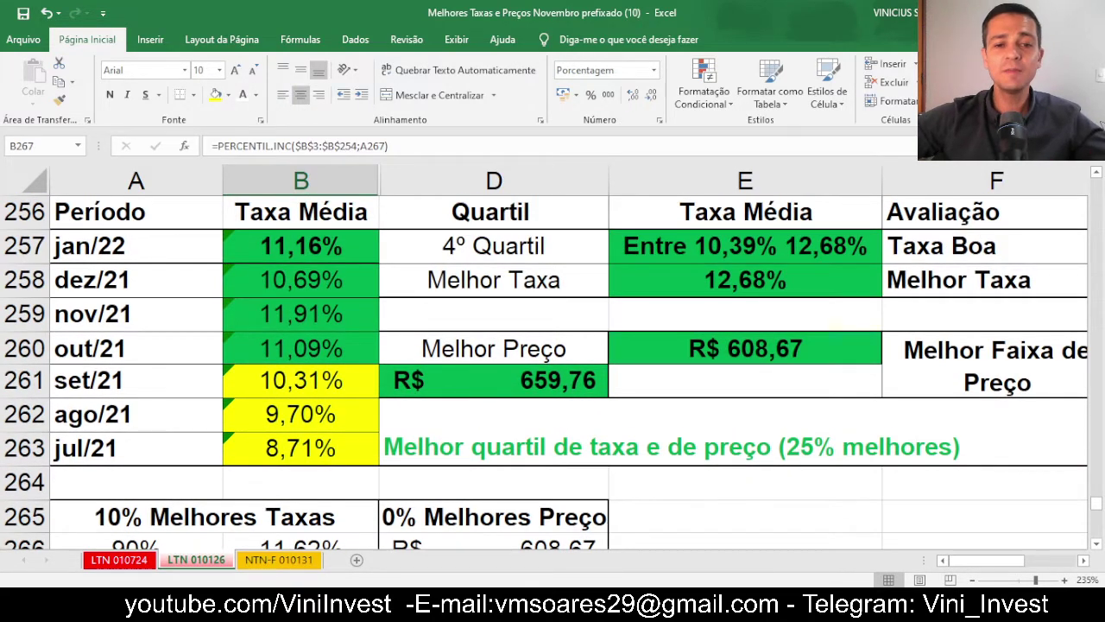
pyautogui.hotkey('alt', 'Tab')
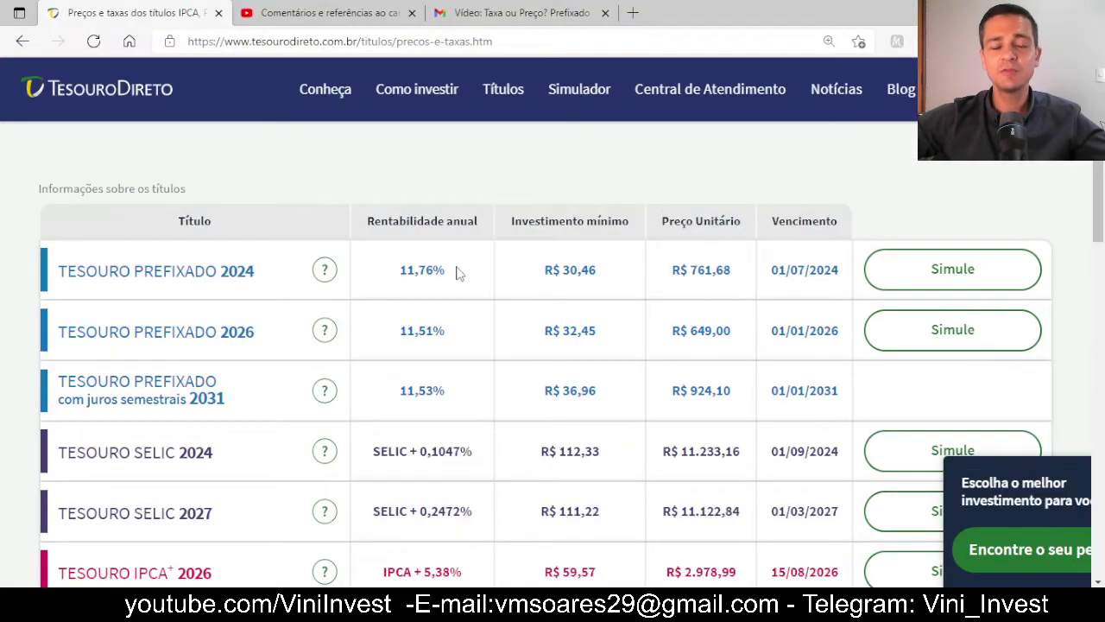
pyautogui.moveTo(458, 273); pyautogui.dragTo(401, 276)
pyautogui.click(671, 180)
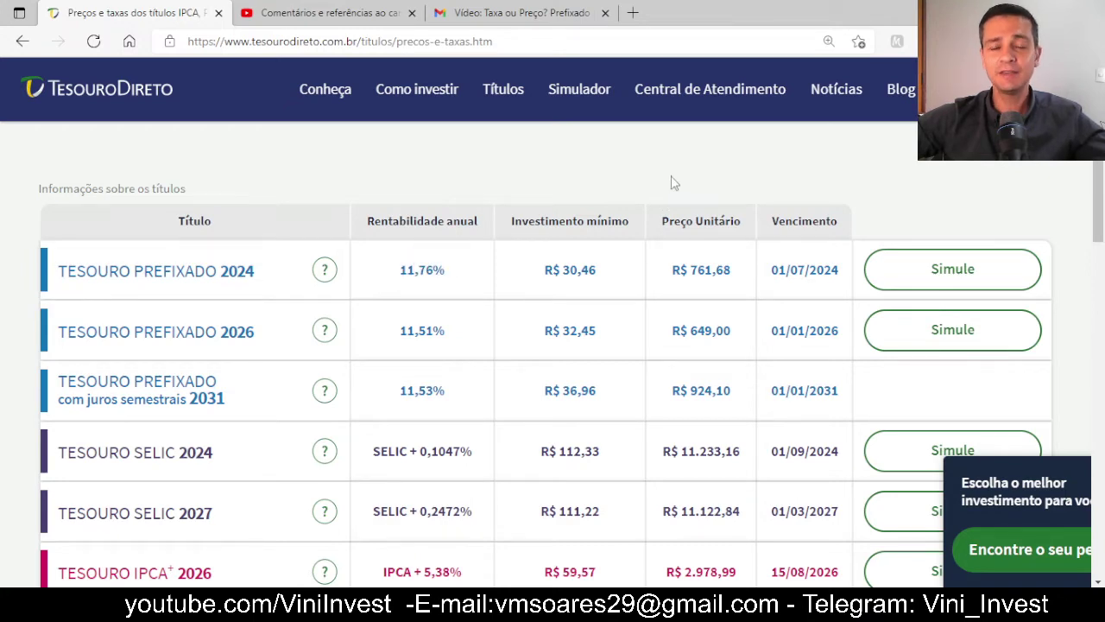
pyautogui.hotkey('alt', 'Tab')
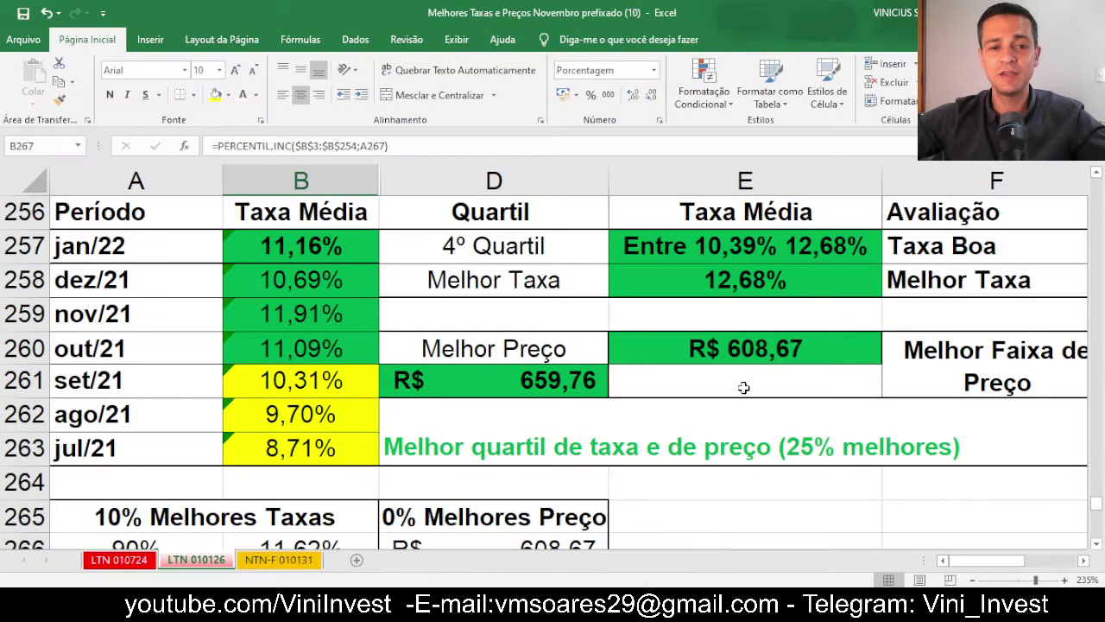
# Highlight the percentile rates in A266:B267 under the 10% Melhores Taxas header
pyautogui.scroll(-1, 743, 387)
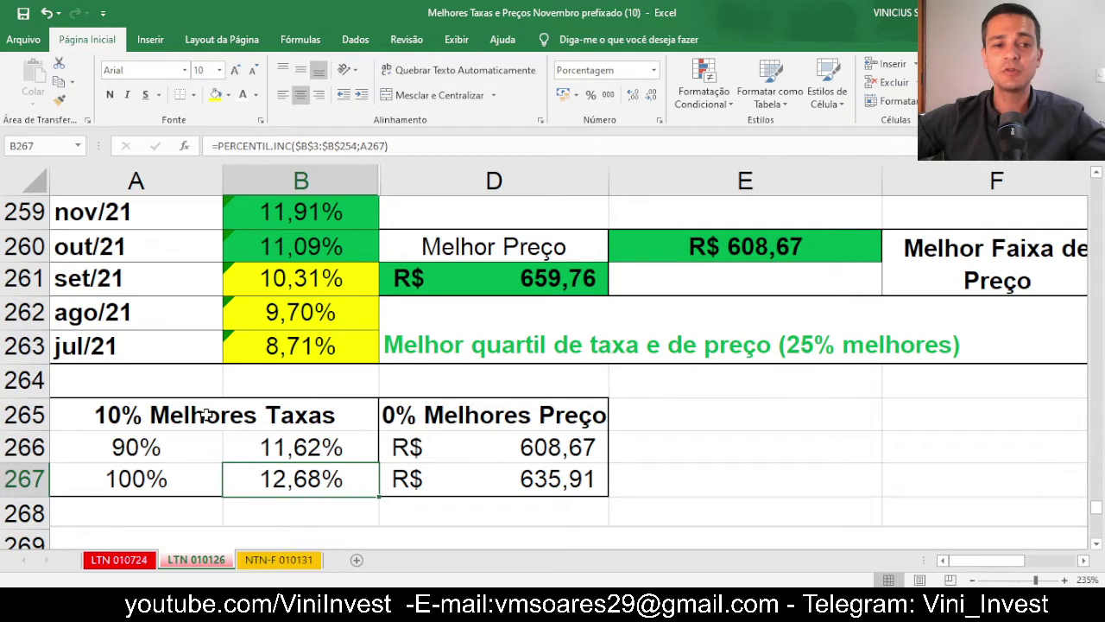
pyautogui.click(207, 415)
pyautogui.moveTo(147, 445); pyautogui.dragTo(296, 468)
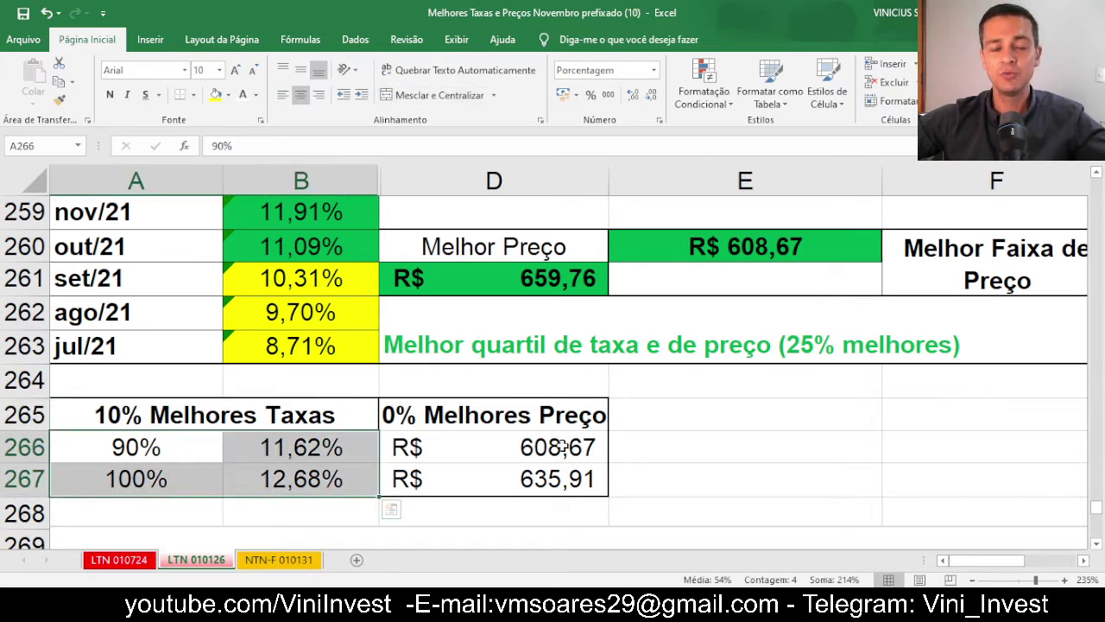
# Widen column C slightly so the 10% Melhores Preços header in row 265 fits in full
pyautogui.click(432, 447)
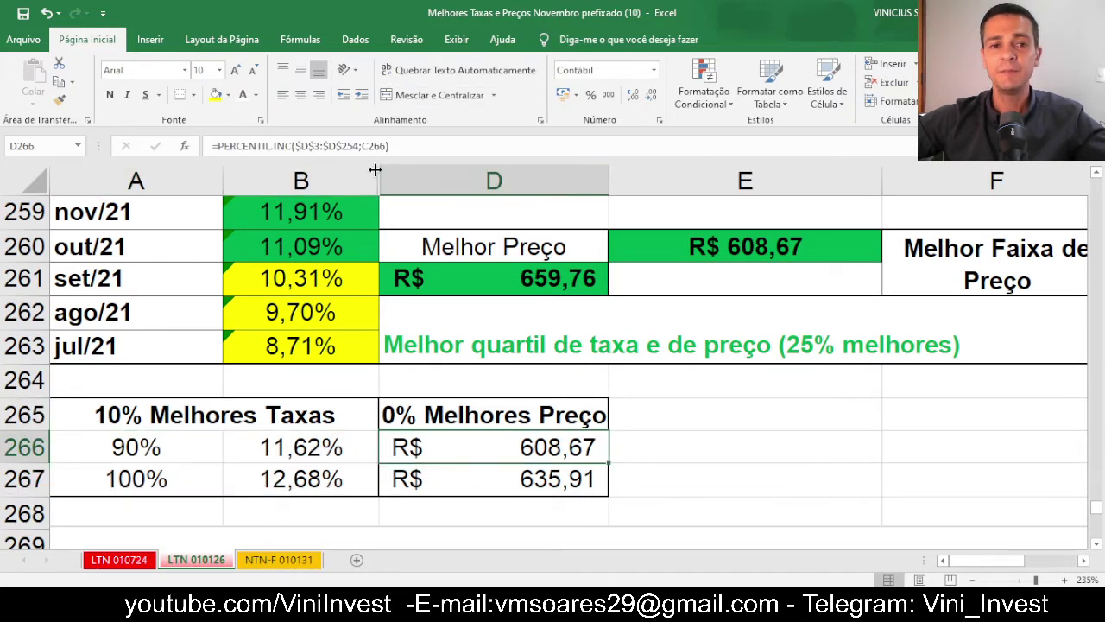
pyautogui.moveTo(380, 170); pyautogui.dragTo(396, 170)
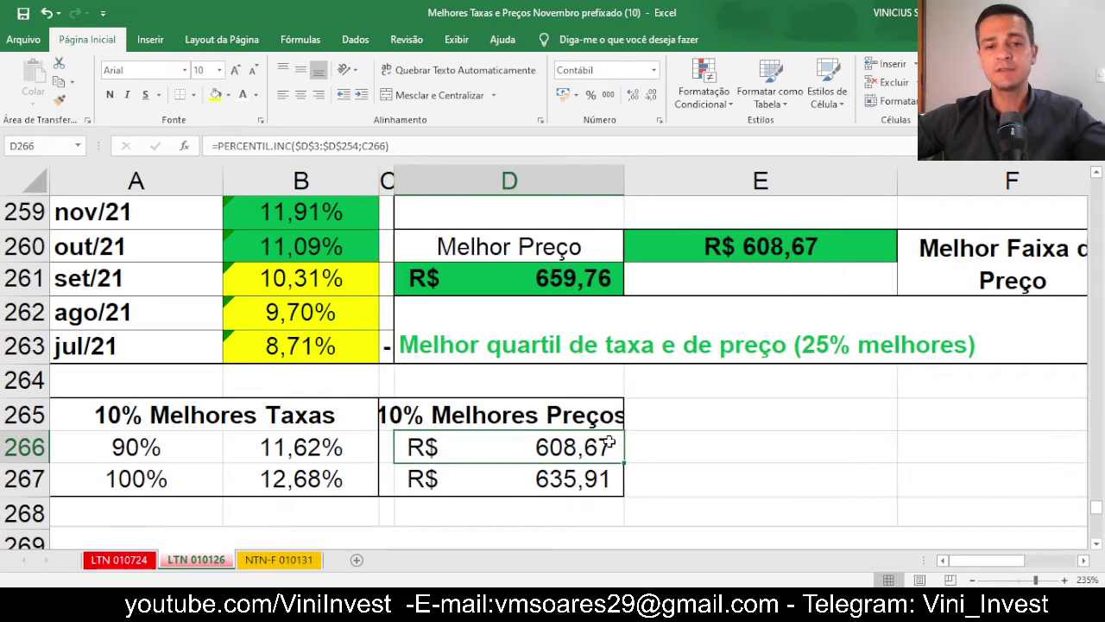
# Compare the Tesouro Prefixado 2026 unit price on the Tesouro Direto page with the 10% Melhores Preços range in D266:D267
pyautogui.scroll(1, 764, 442)
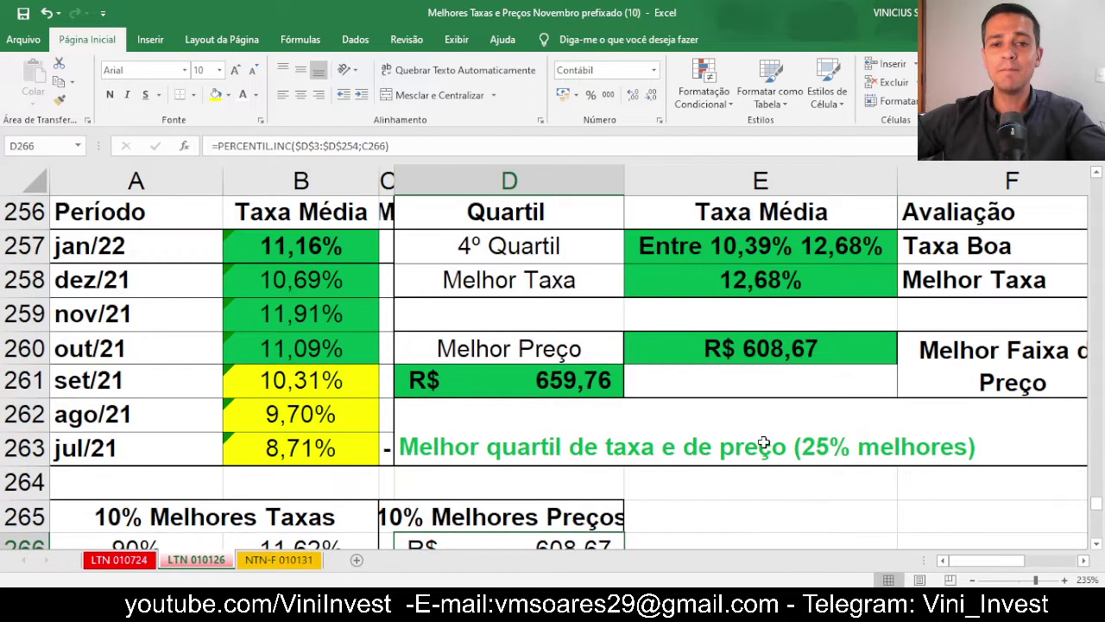
pyautogui.hotkey('alt', 'Tab')
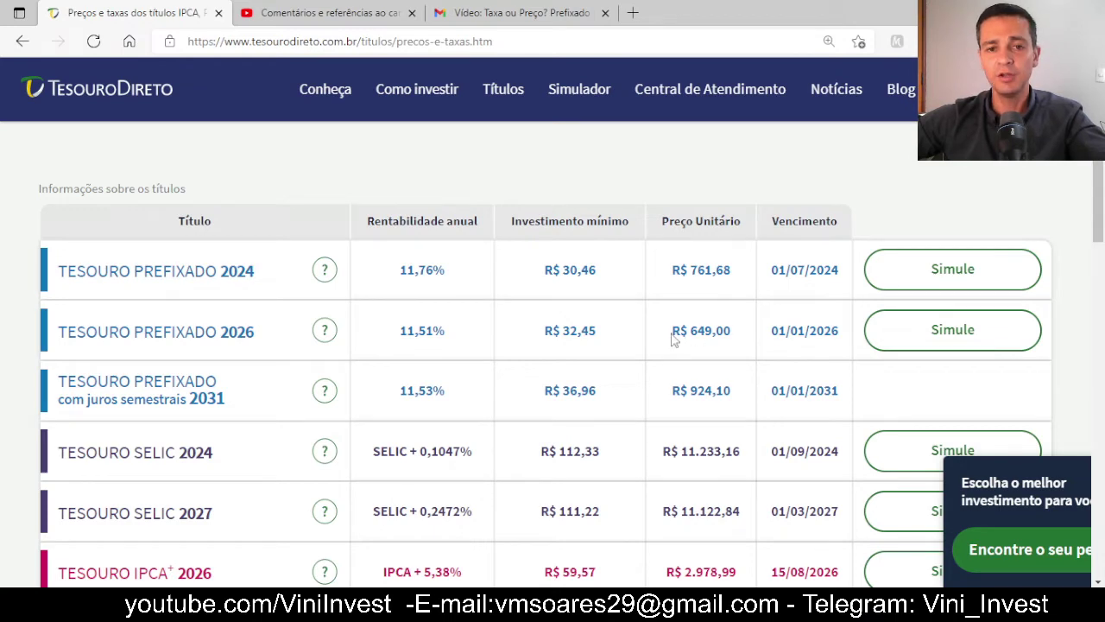
pyautogui.moveTo(673, 336); pyautogui.dragTo(736, 333)
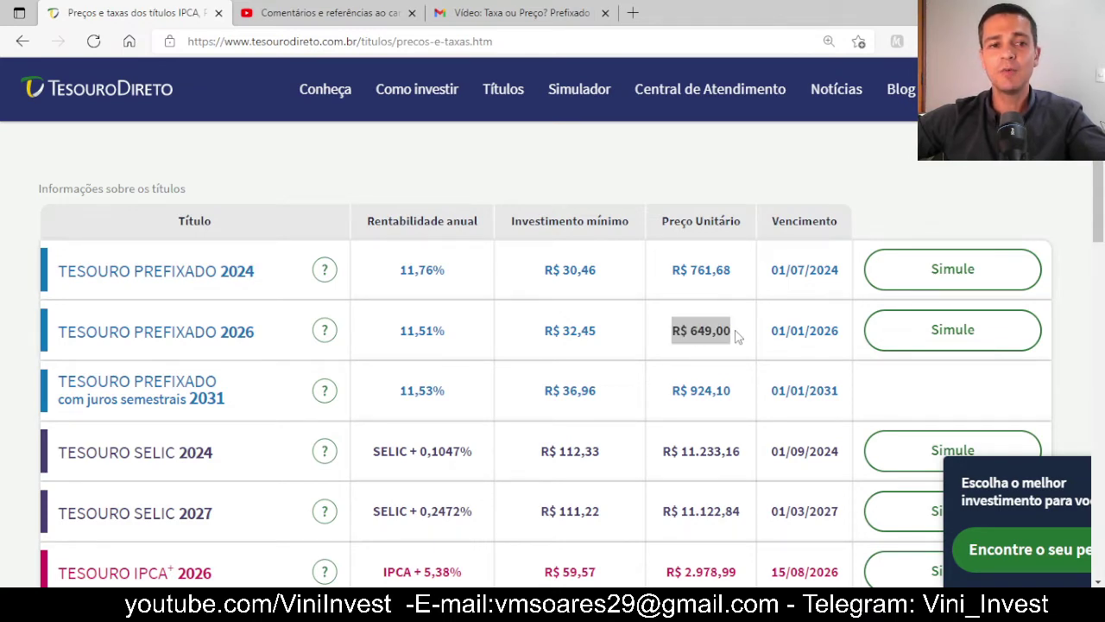
pyautogui.hotkey('alt', 'Tab')
pyautogui.scroll(-1, 693, 434)
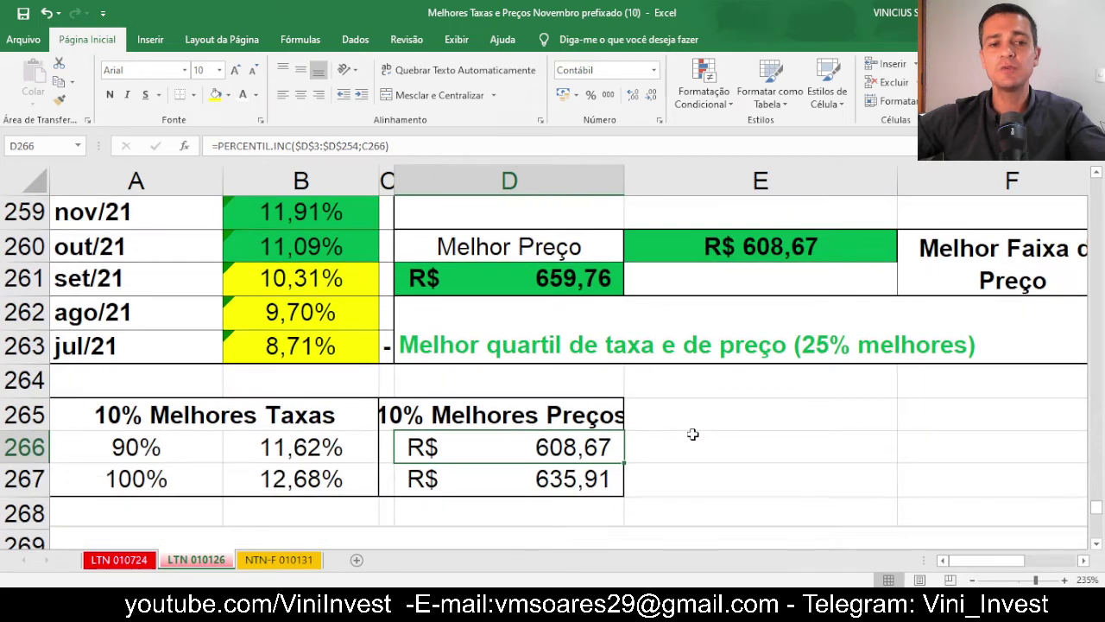
pyautogui.hotkey('alt', 'Tab')
pyautogui.hotkey('alt', 'Tab')
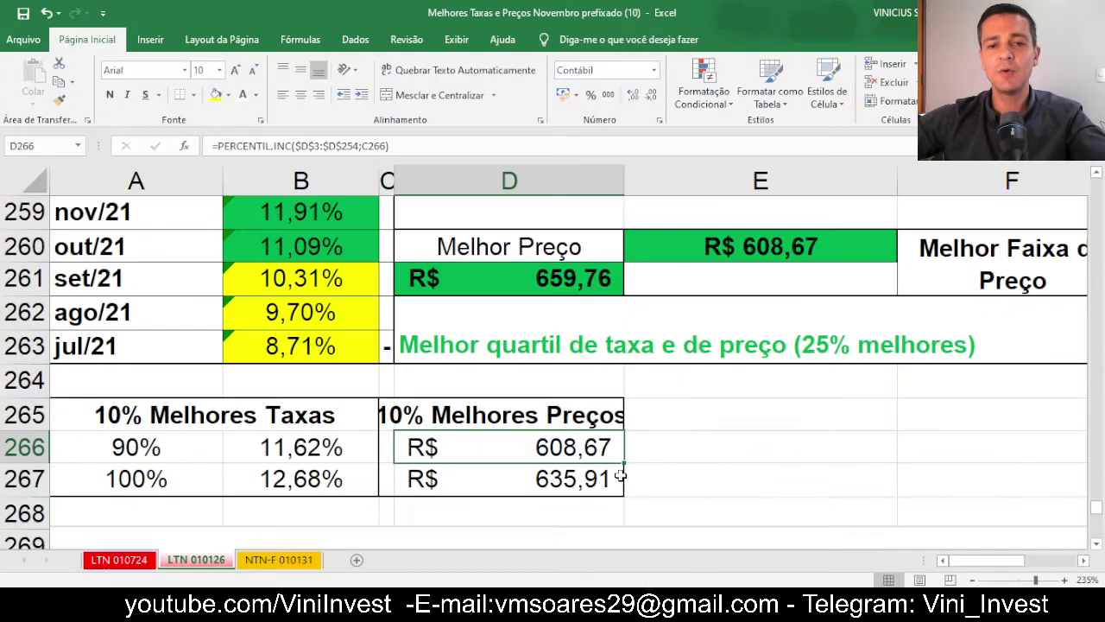
# Highlight rows 265 to 267 with the 10% best ranges and review the purchase notes and dated closing rows above
pyautogui.click(713, 486)
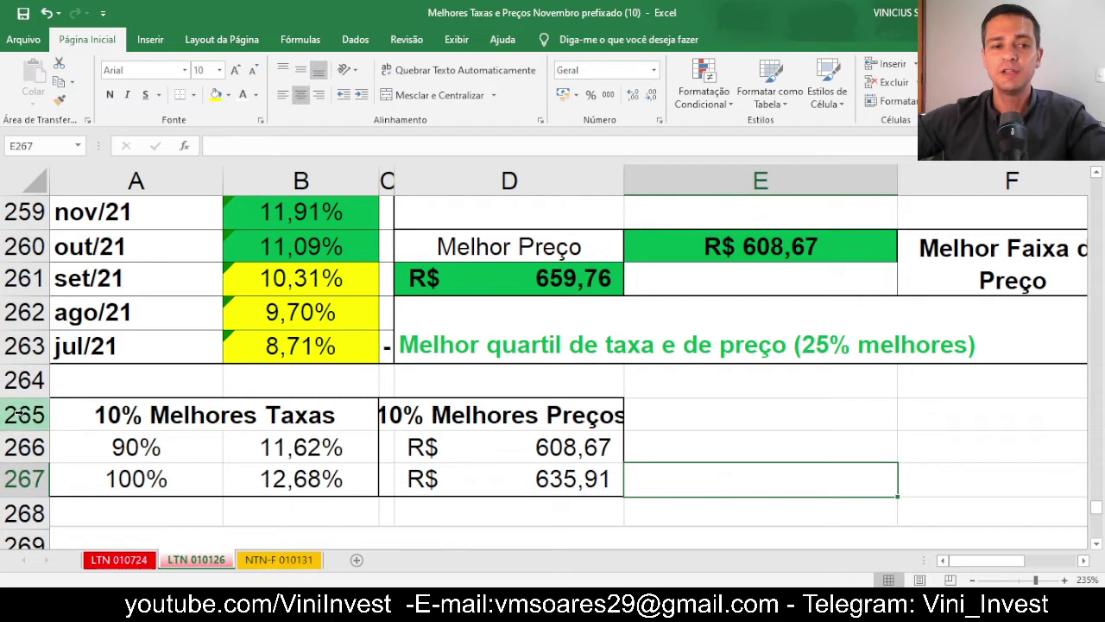
pyautogui.moveTo(22, 413); pyautogui.dragTo(15, 466)
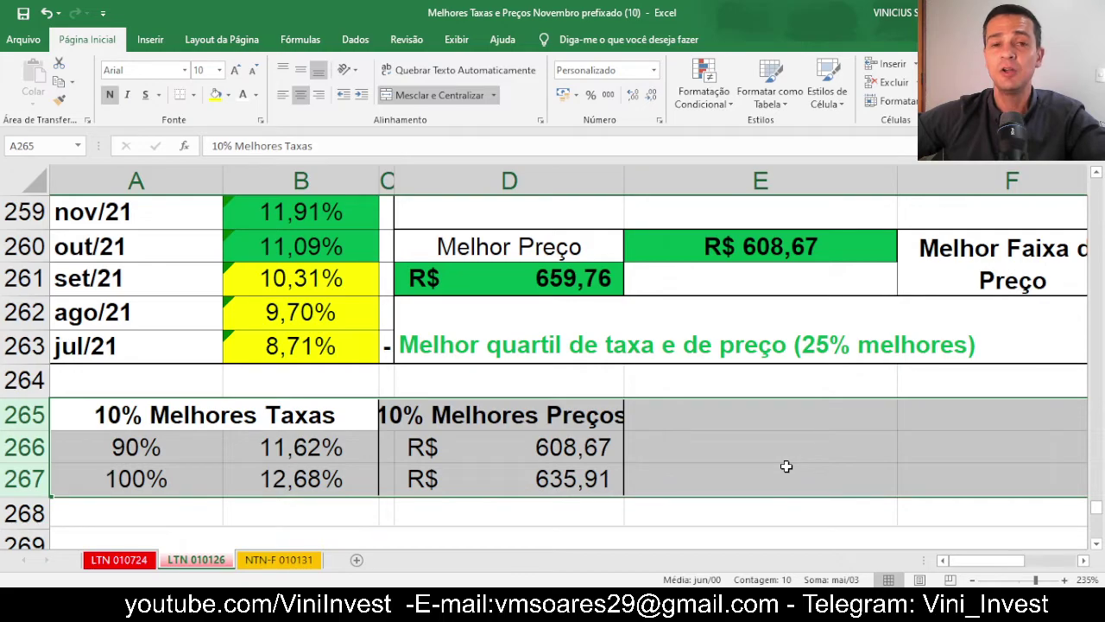
pyautogui.scroll(7, 728, 421)
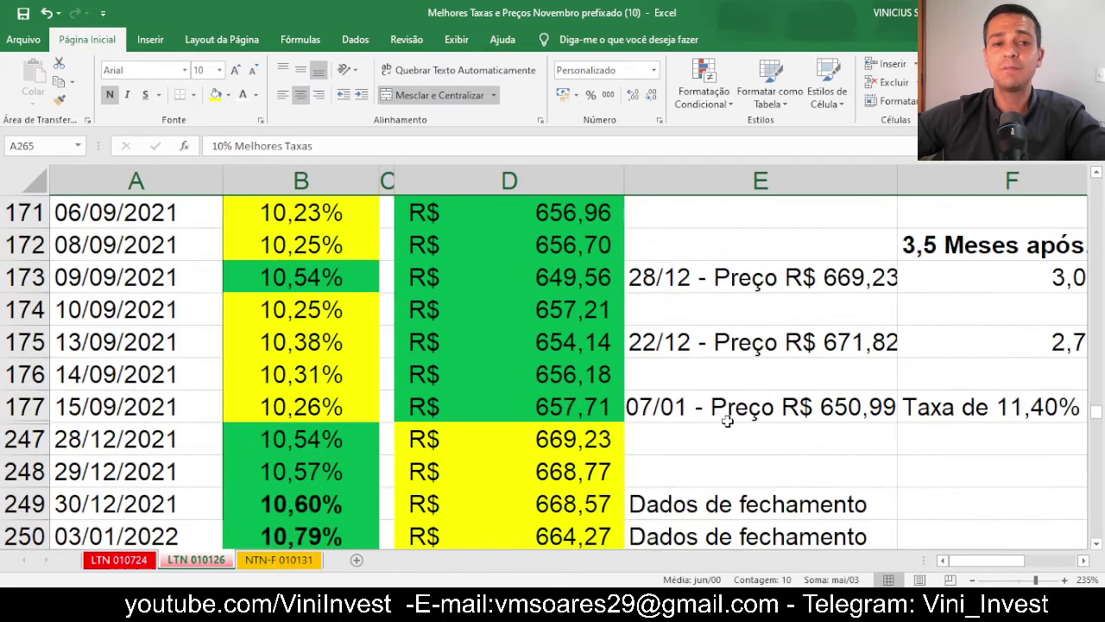
pyautogui.scroll(1, 727, 422)
pyautogui.scroll(-4, 728, 422)
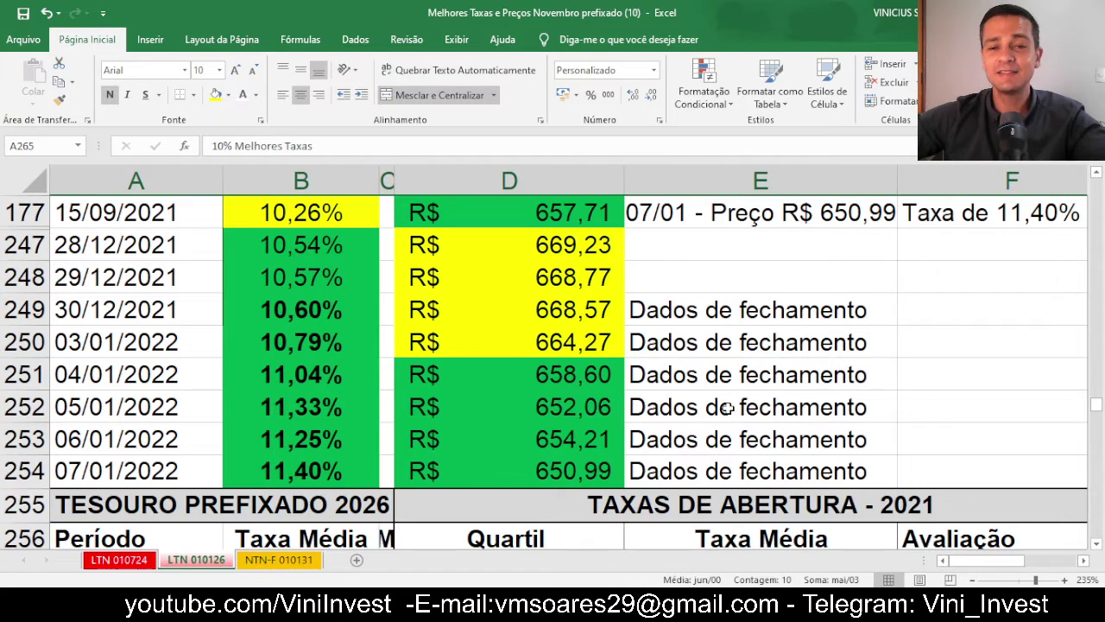
pyautogui.scroll(-1, 728, 406)
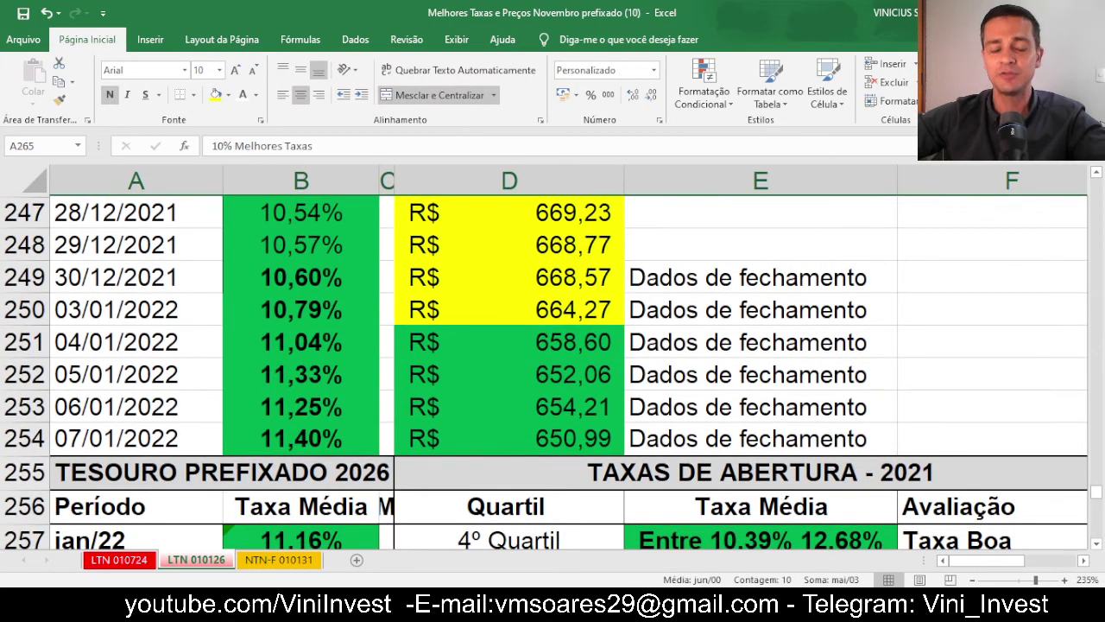
# Switch to the IPCA e PREFIXADO - Protege da inflação workbook to view the Pre x Inflação sheet
pyautogui.moveTo(772, 613)
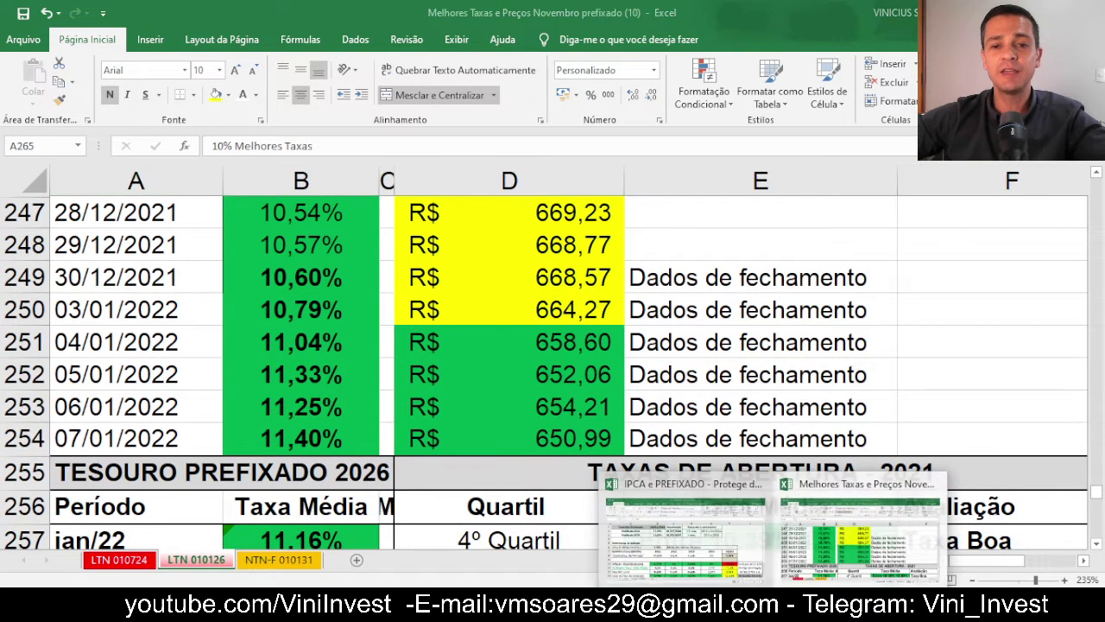
pyautogui.click(697, 544)
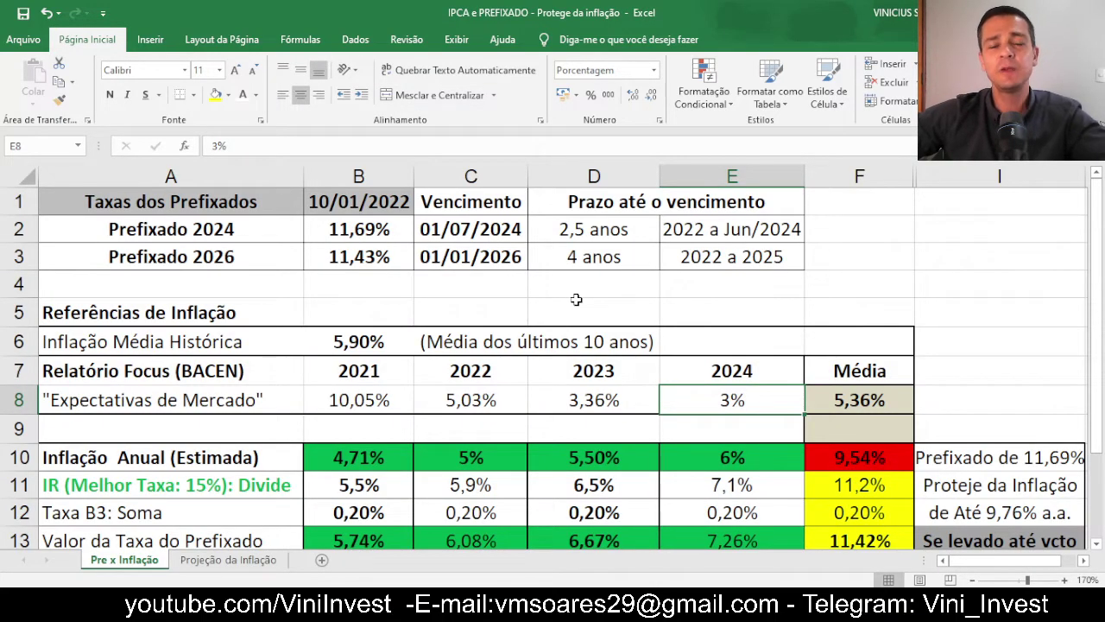
pyautogui.click(579, 302)
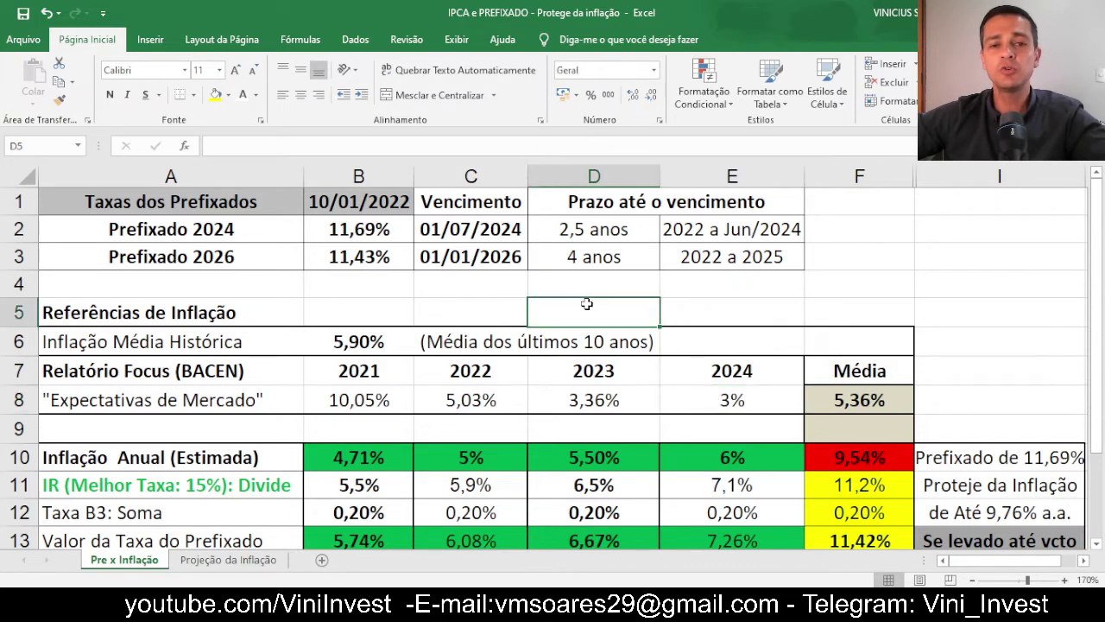
# Switch to the Tesouro Direto site, open its Preços e taxas page again and look at the bond table
pyautogui.hotkey('alt', 'Tab')
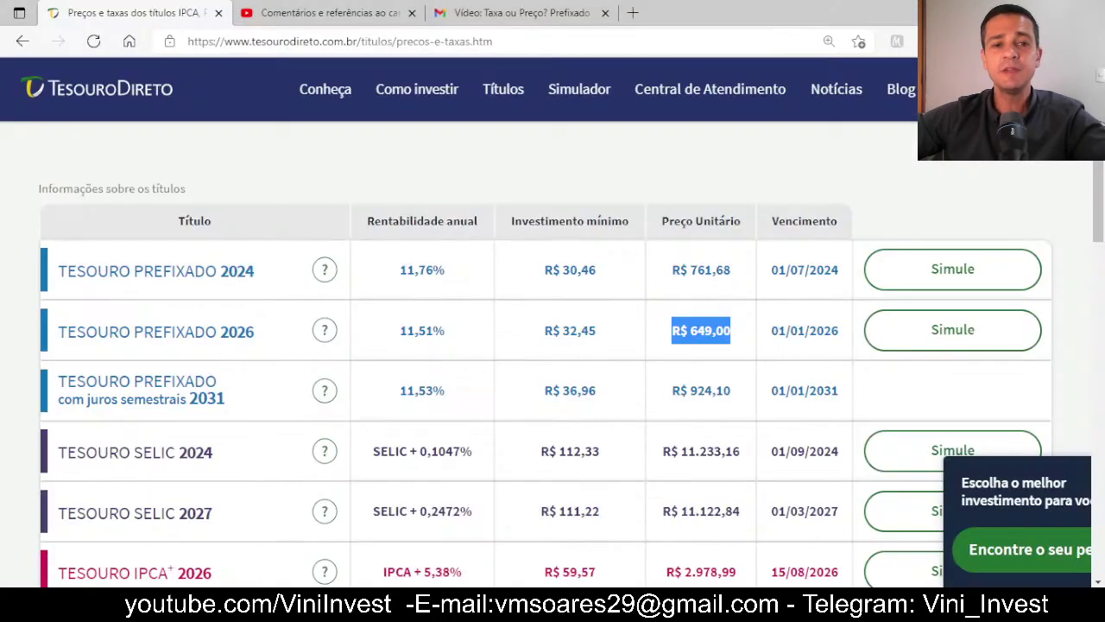
pyautogui.scroll(3, 406, 190)
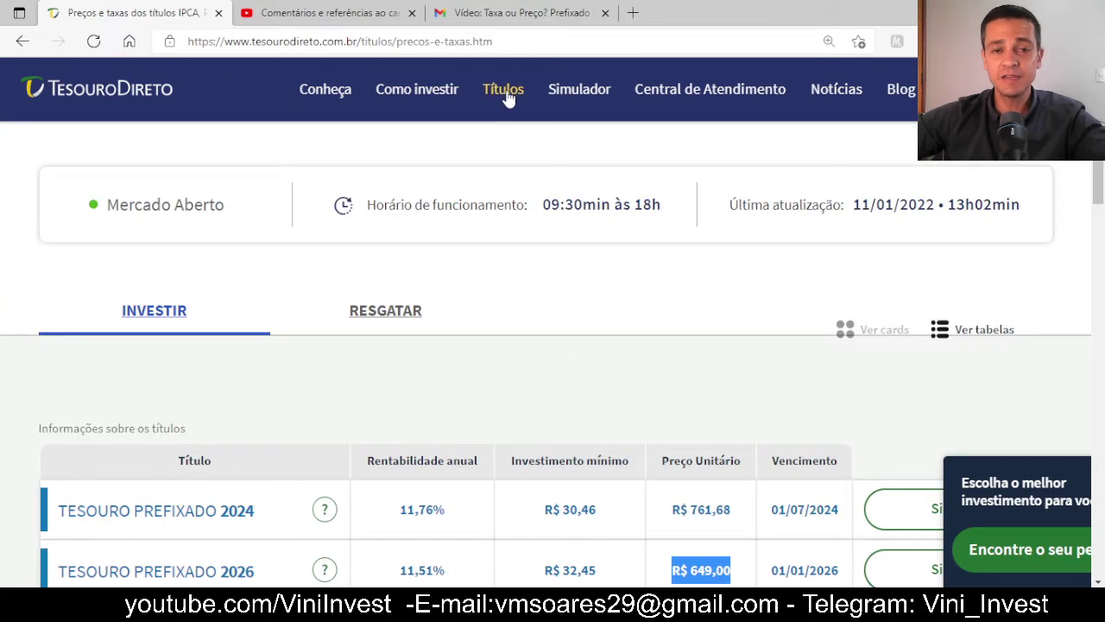
pyautogui.moveTo(499, 99)
pyautogui.click(531, 182)
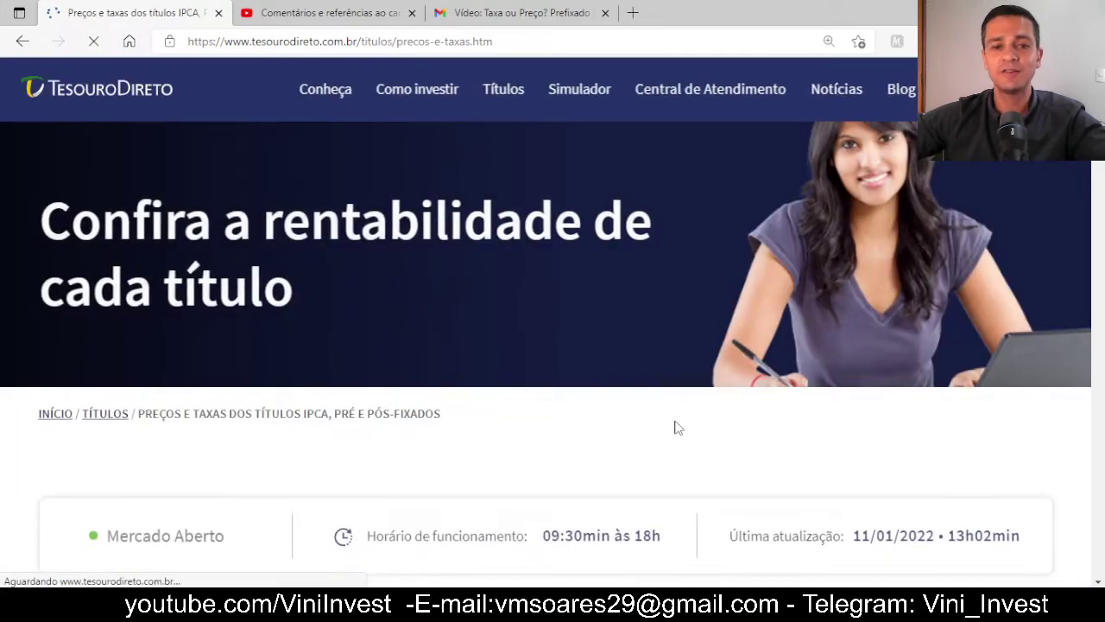
pyautogui.scroll(-3, 604, 415)
pyautogui.scroll(-2, 389, 273)
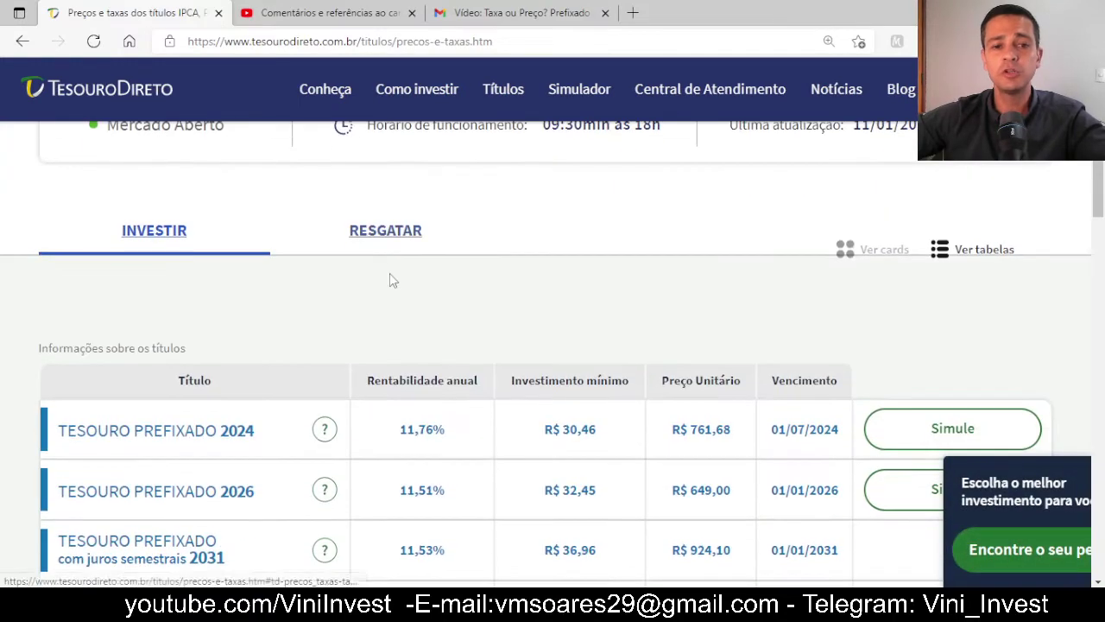
# Open the Histórico de Preços e taxas page of the Tesouro Direto site
pyautogui.scroll(-10, 584, 348)
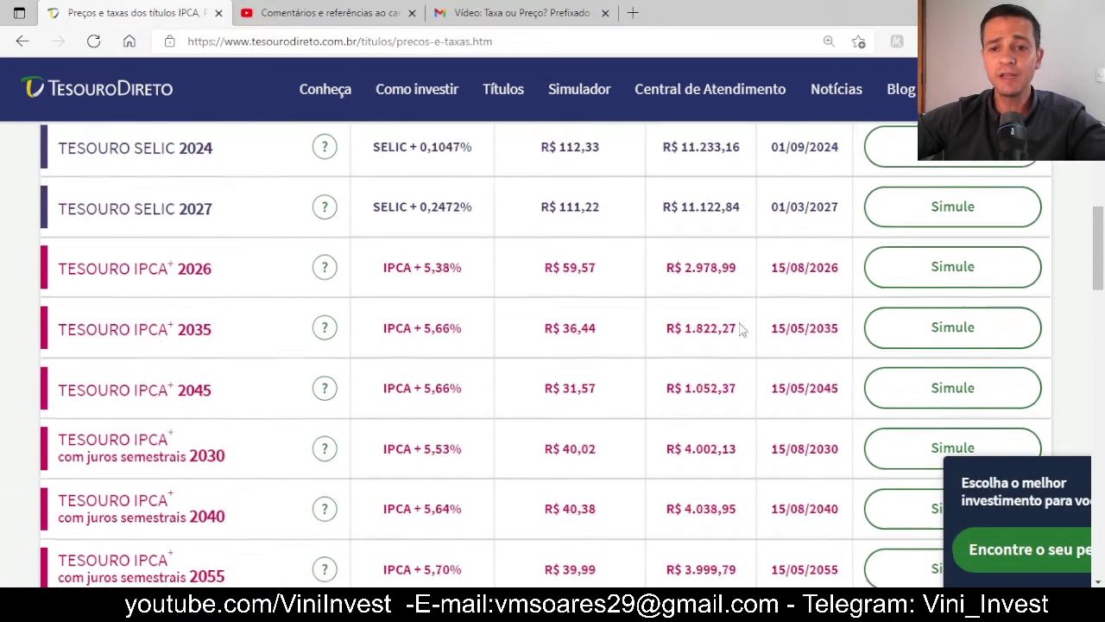
pyautogui.scroll(-10, 747, 339)
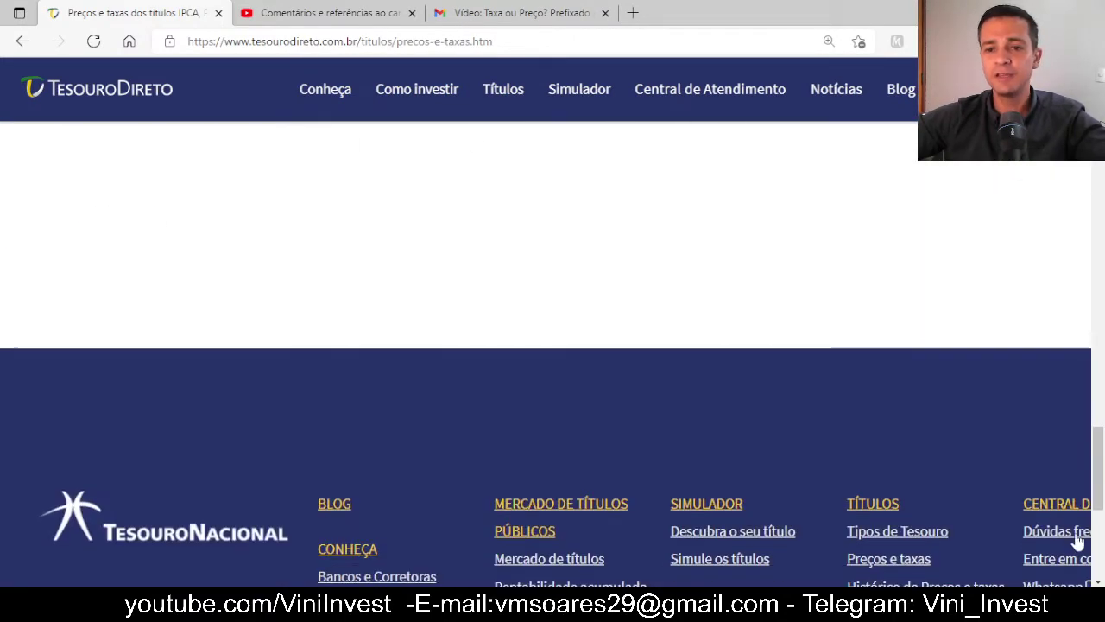
pyautogui.click(939, 511)
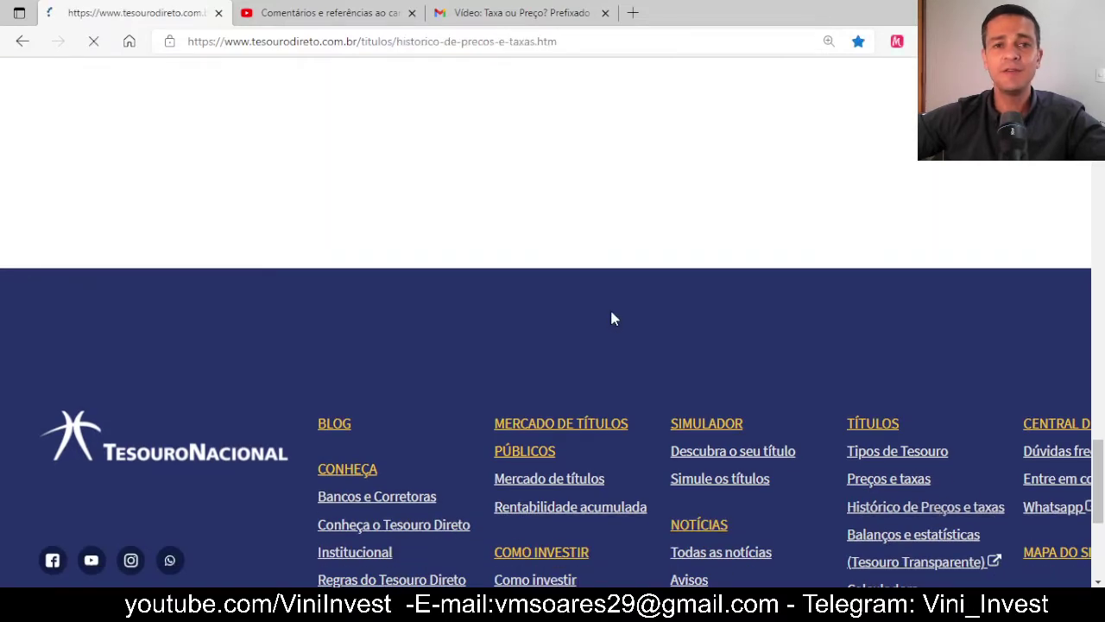
# Set the rate history chart to Todos os anos and check the rate at its 08/02/2021 starting point
pyautogui.scroll(-6, 493, 403)
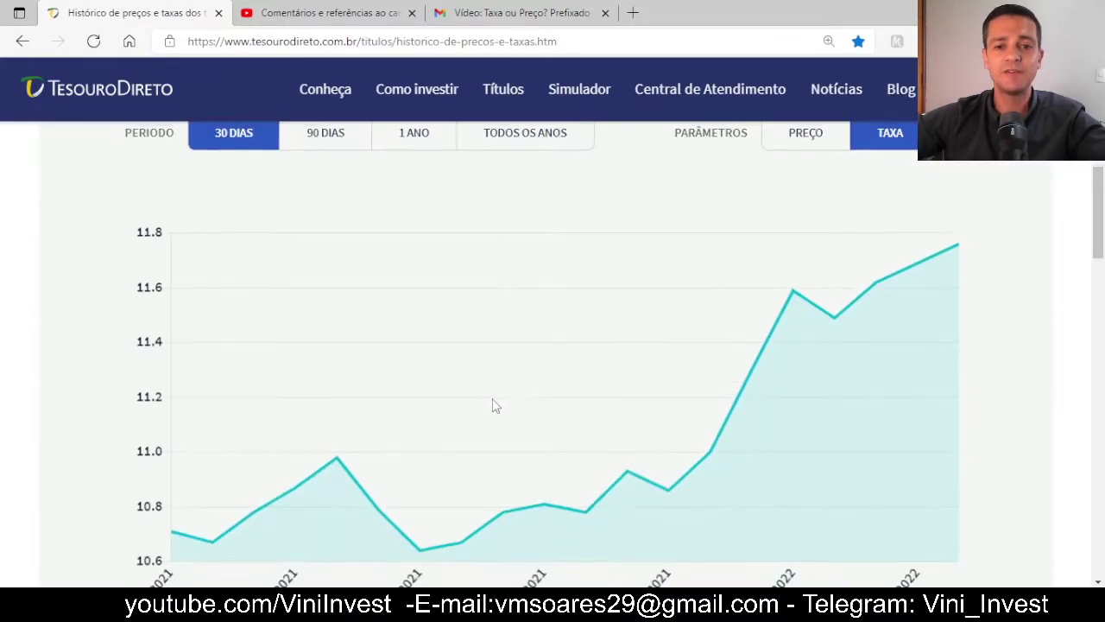
pyautogui.click(543, 134)
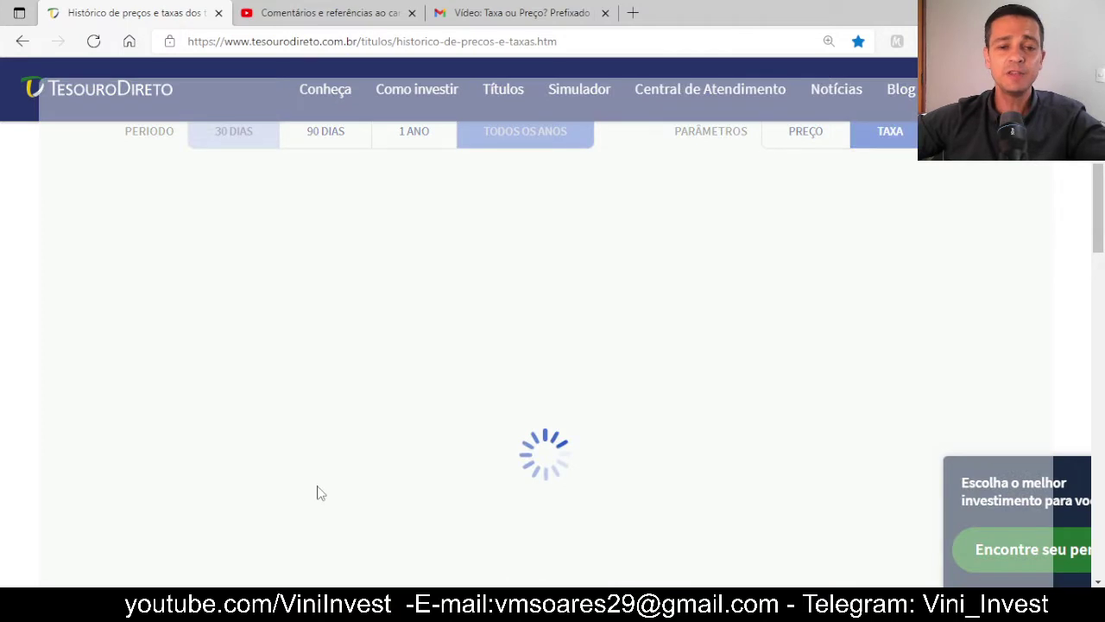
pyautogui.scroll(-1, 434, 429)
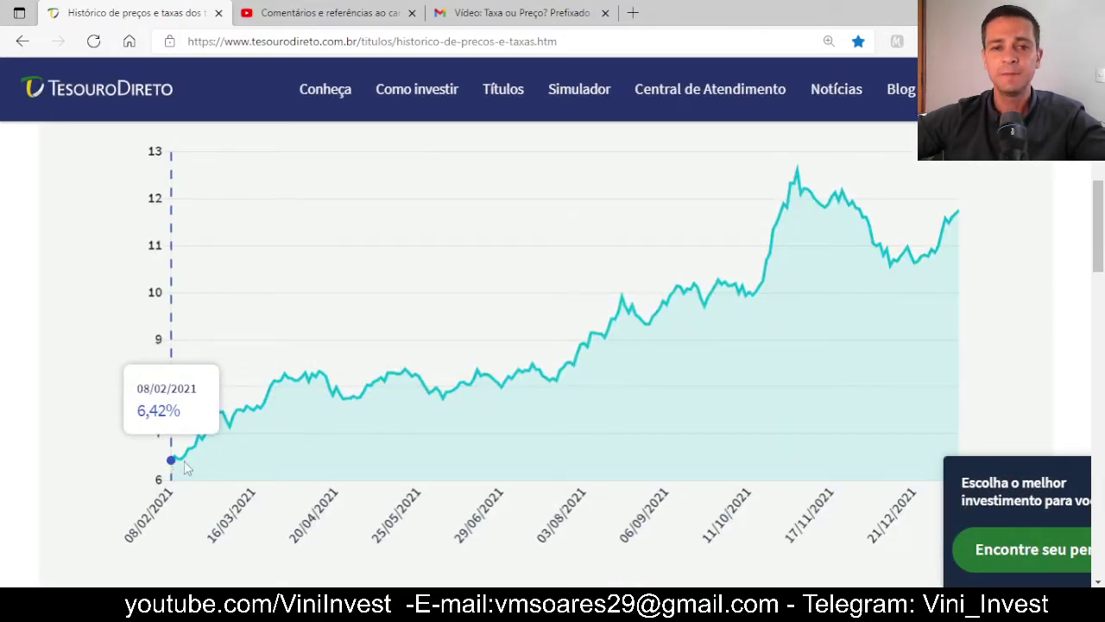
pyautogui.scroll(1, 799, 169)
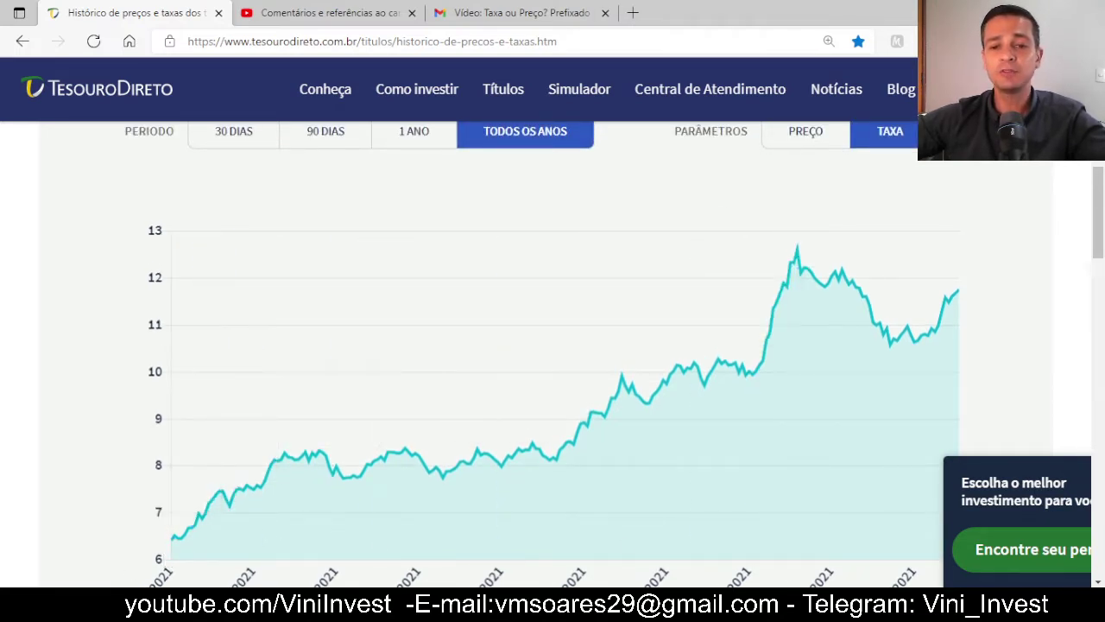
# Switch to the Melhores Taxas e Preços workbook, and from there to the IPCA e PREFIXADO - Protege da inflação workbook
pyautogui.moveTo(772, 604)
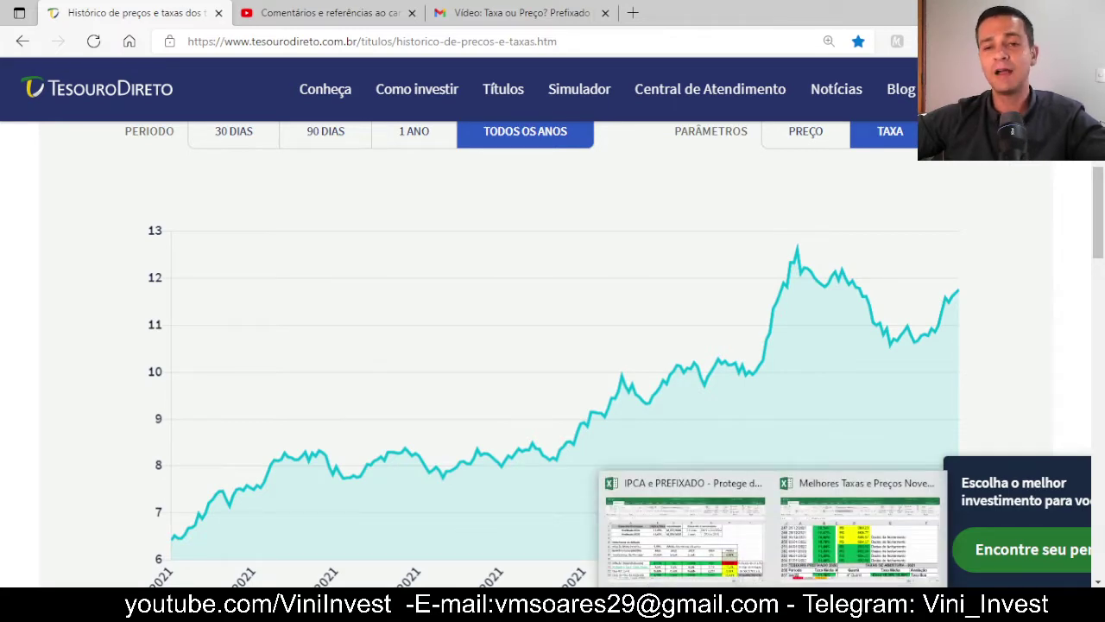
pyautogui.click(813, 545)
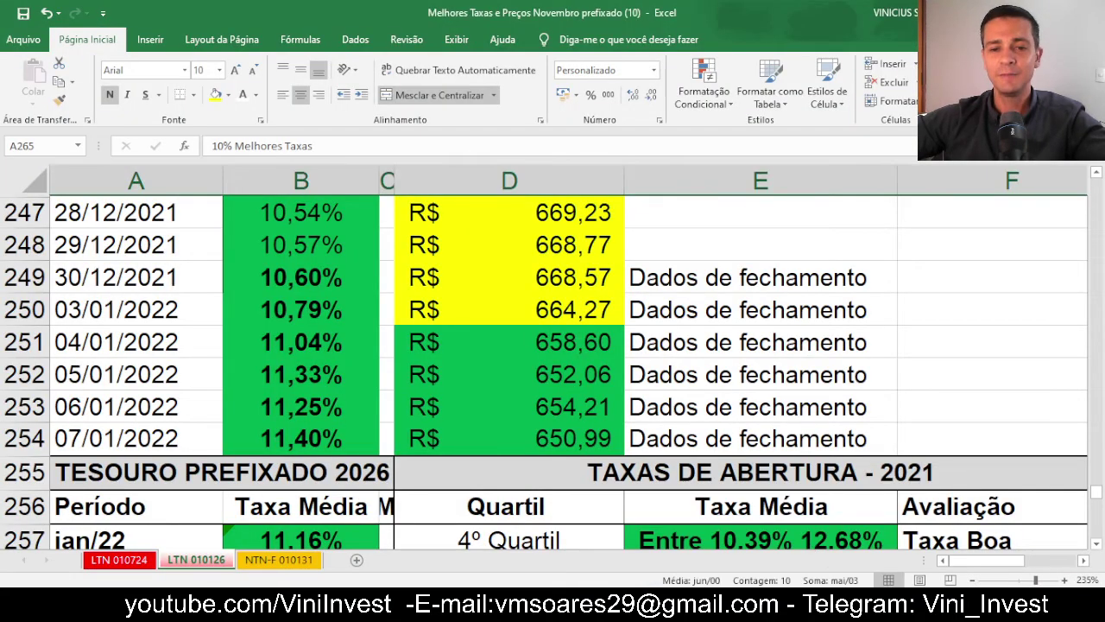
pyautogui.moveTo(772, 604)
pyautogui.click(682, 553)
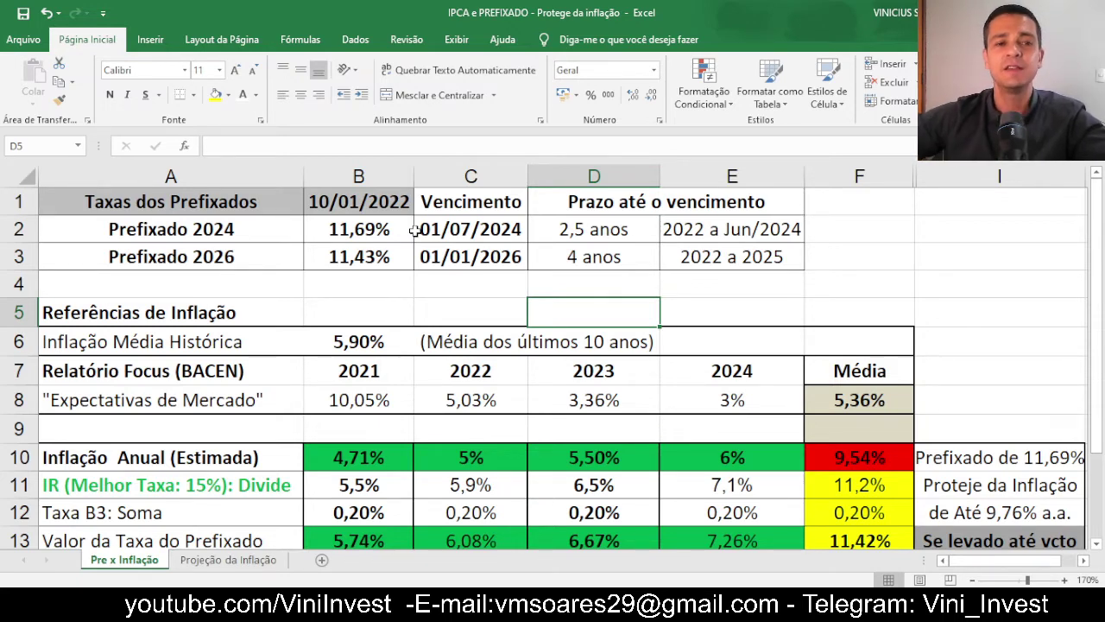
# Review the Prefixado 2024 and Prefixado 2026 rates listed under the 10/01/2022 date
pyautogui.click(165, 233)
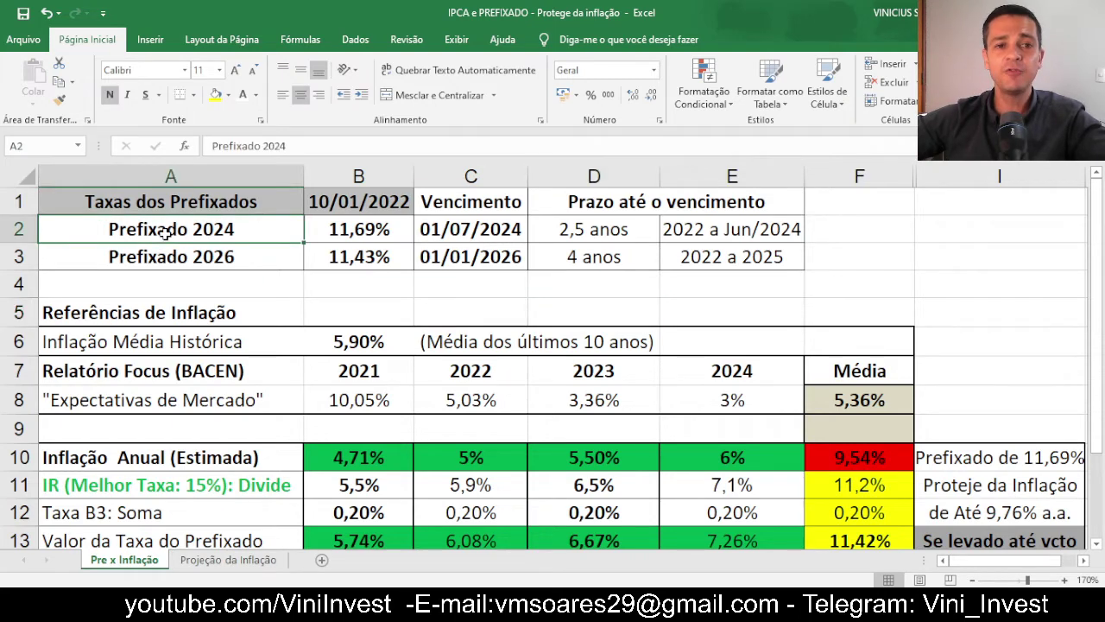
pyautogui.click(354, 229)
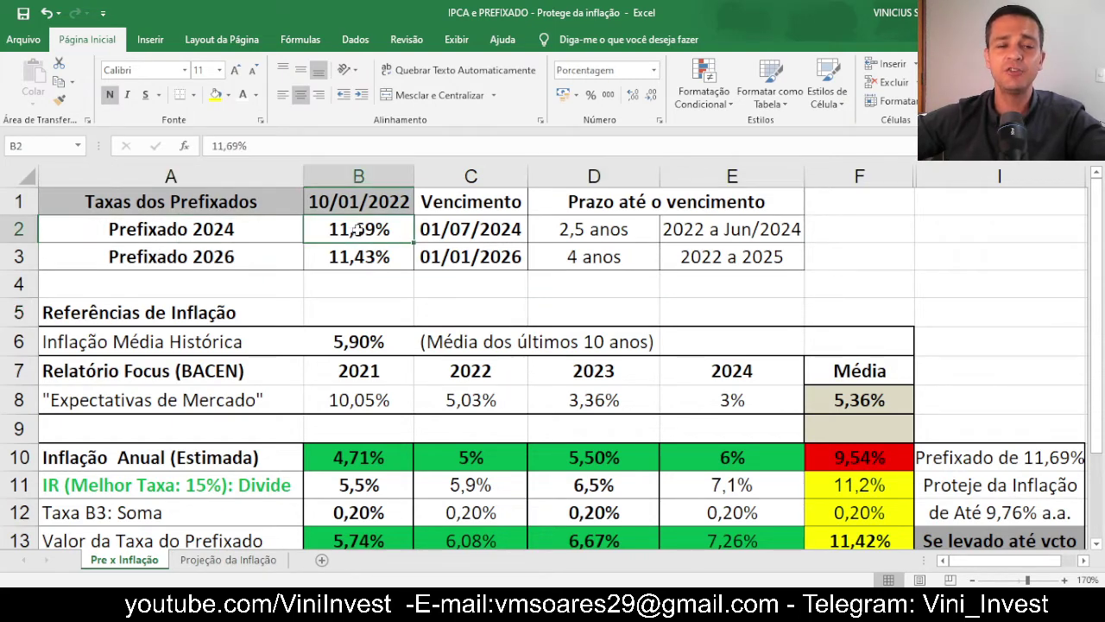
pyautogui.click(215, 231)
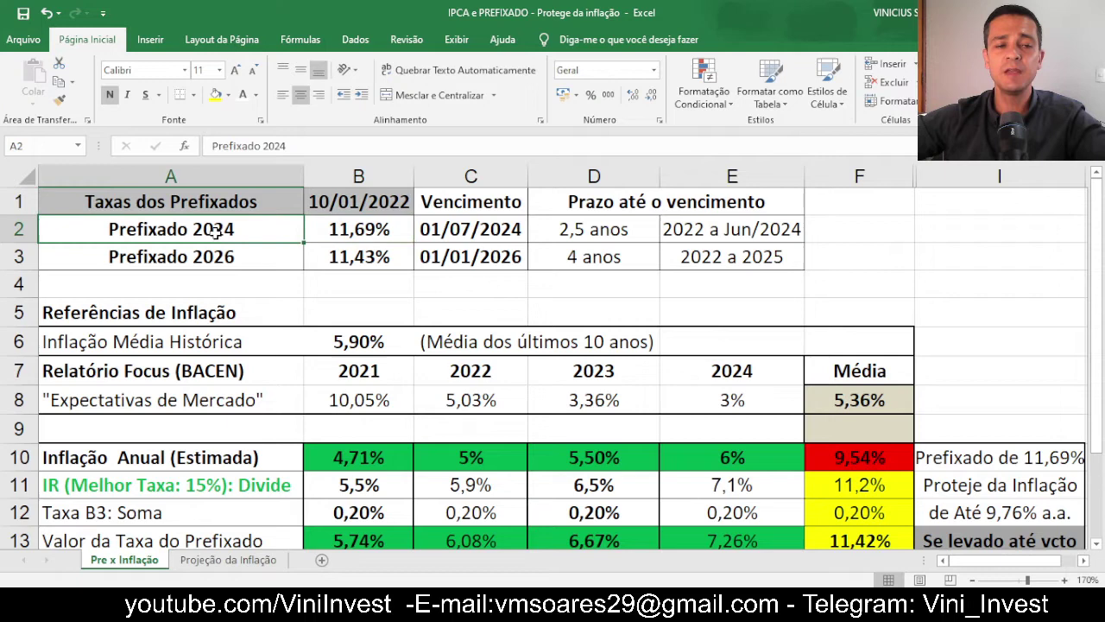
pyautogui.click(342, 222)
pyautogui.click(345, 207)
pyautogui.click(278, 254)
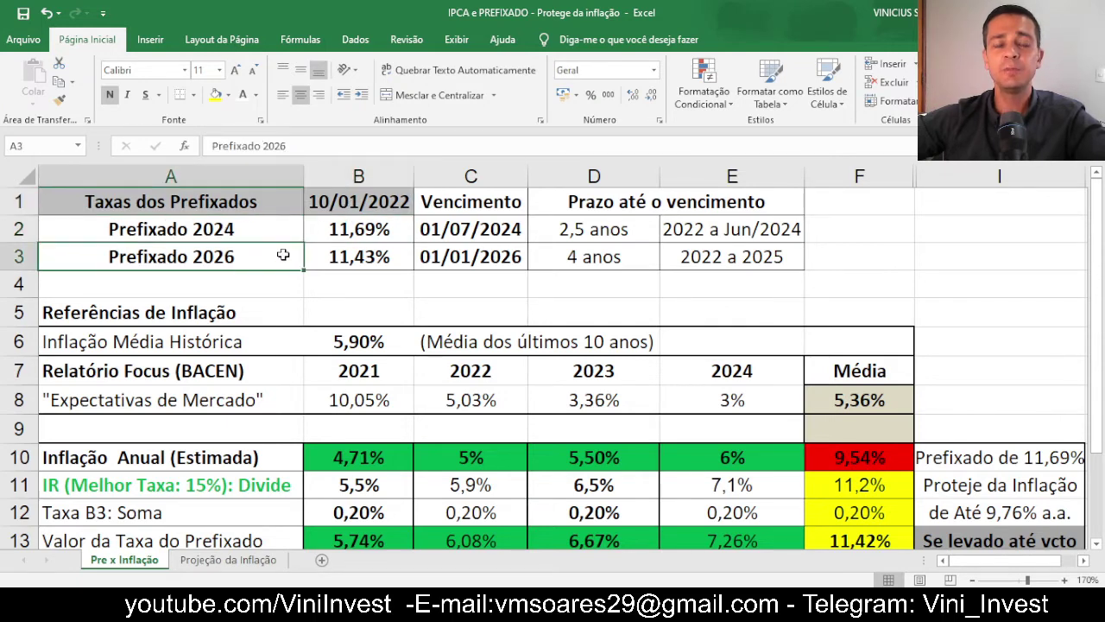
pyautogui.click(397, 202)
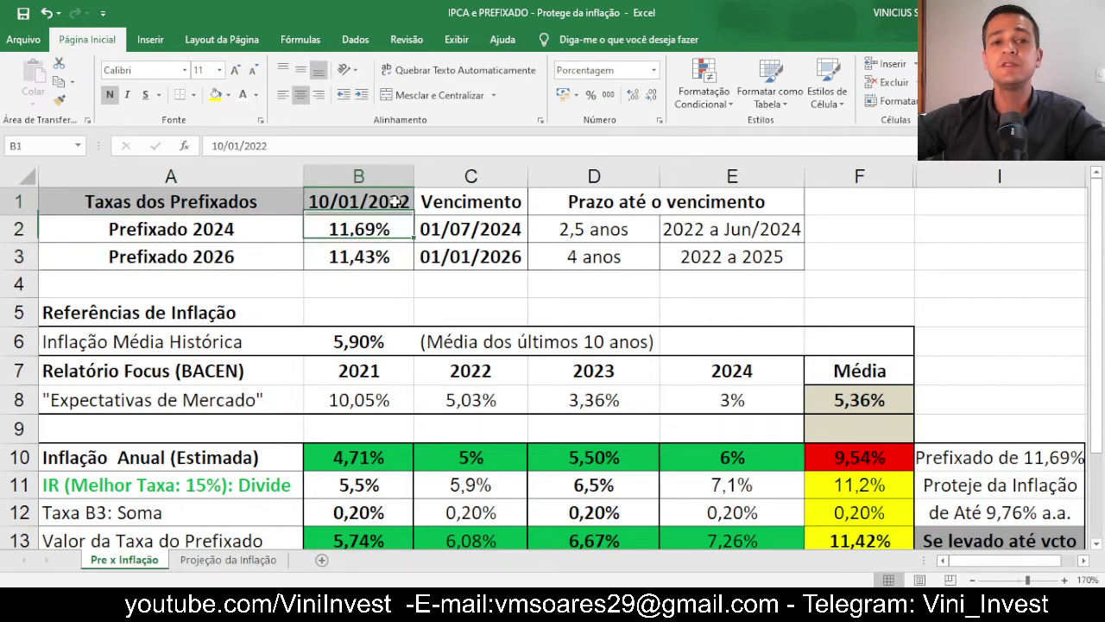
pyautogui.moveTo(386, 232); pyautogui.dragTo(380, 261)
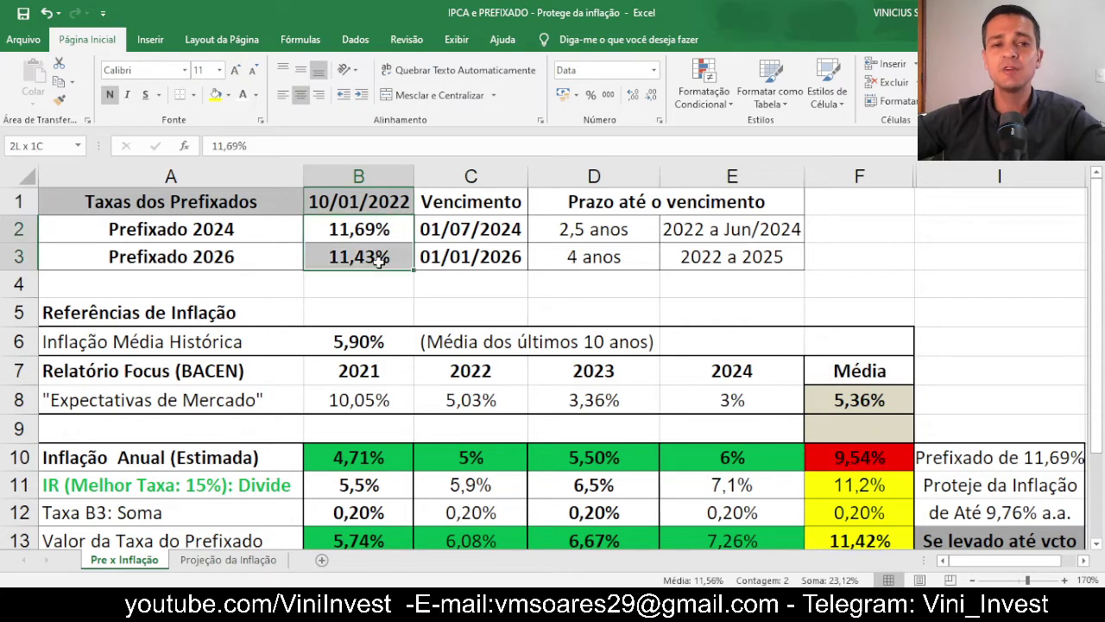
pyautogui.click(254, 229)
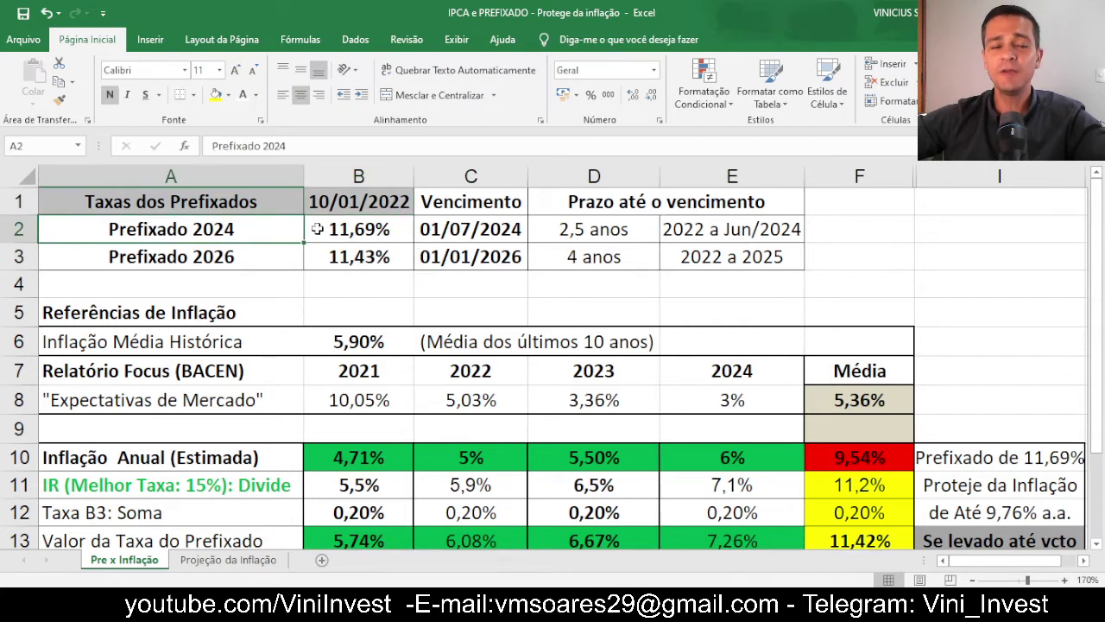
# Check the maturity dates of Prefixado 2024 and 2026 and the 2026 bond's term to maturity
pyautogui.click(449, 223)
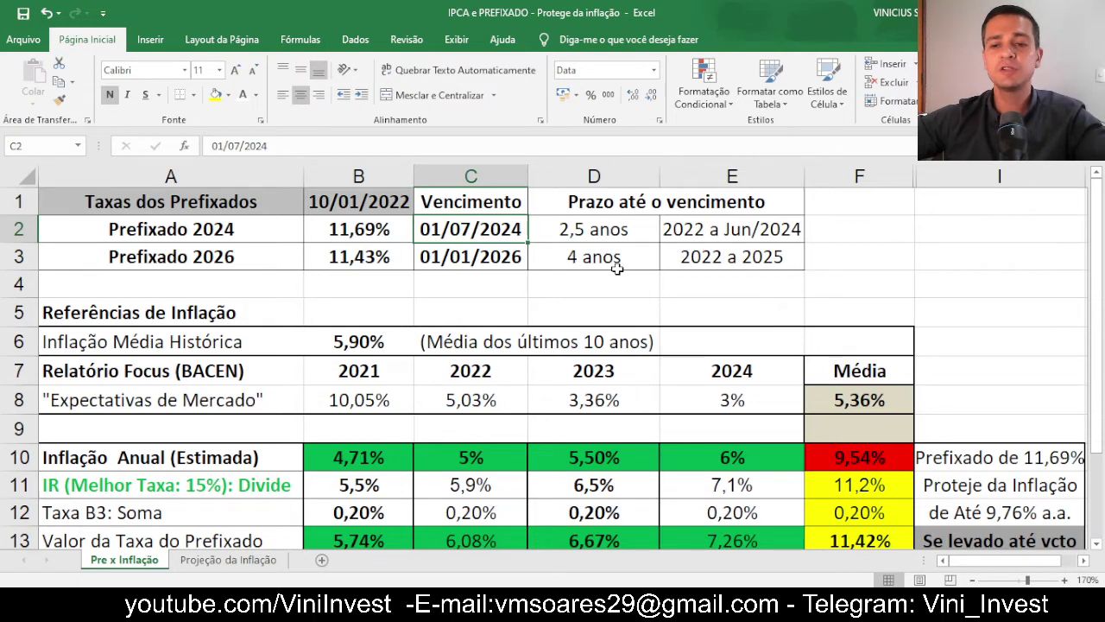
pyautogui.click(156, 259)
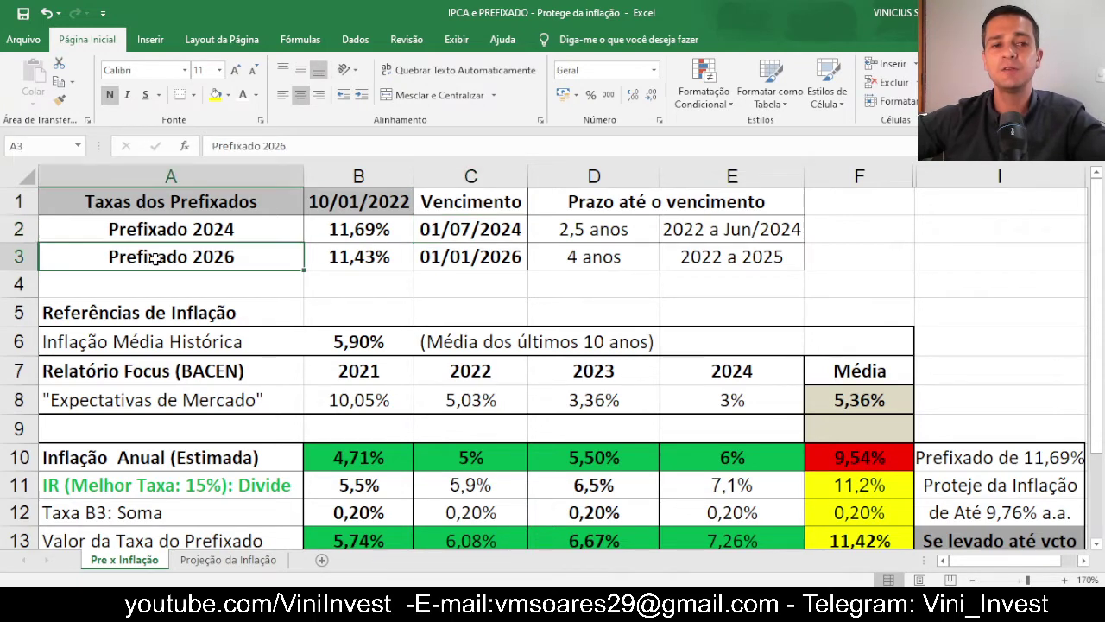
pyautogui.click(473, 263)
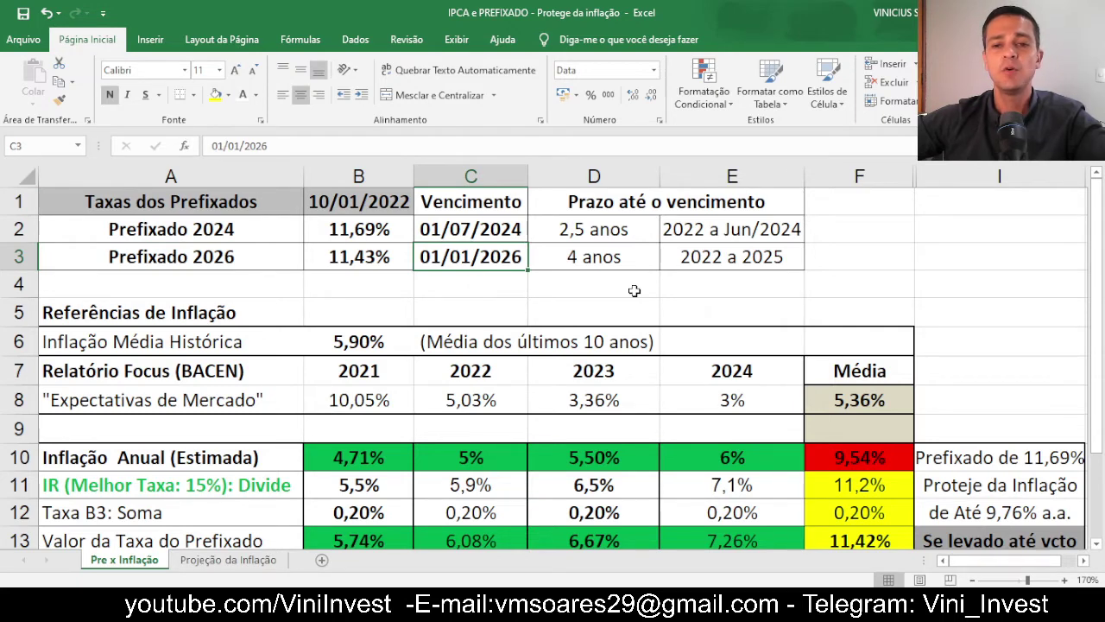
pyautogui.click(618, 263)
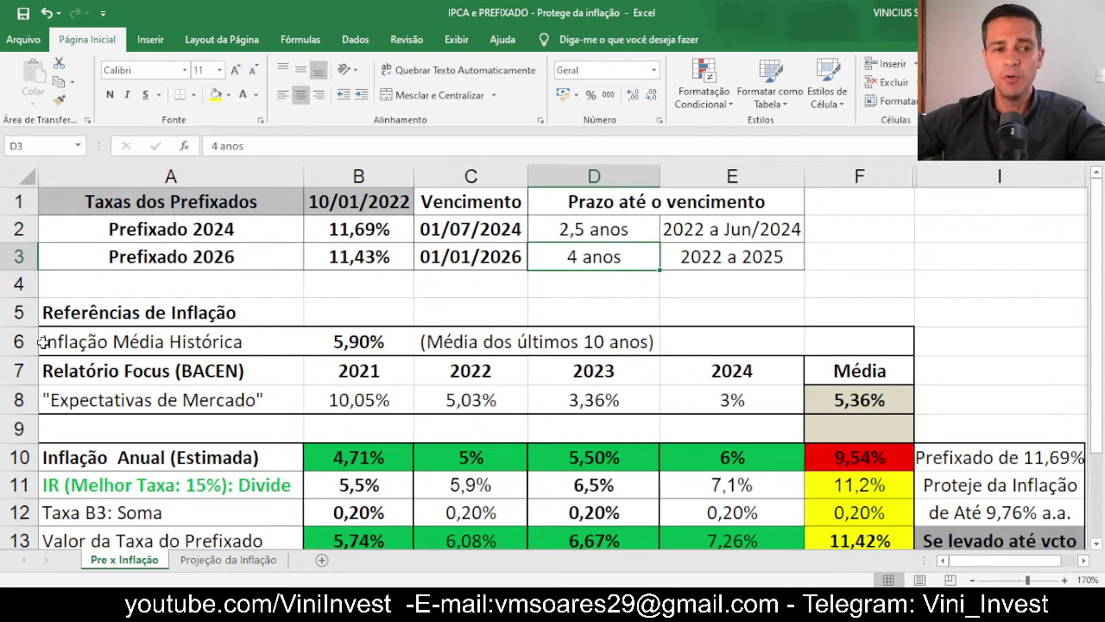
# Examine the Inflação Média Histórica row, including its rate and the period the average covers
pyautogui.click(7, 342)
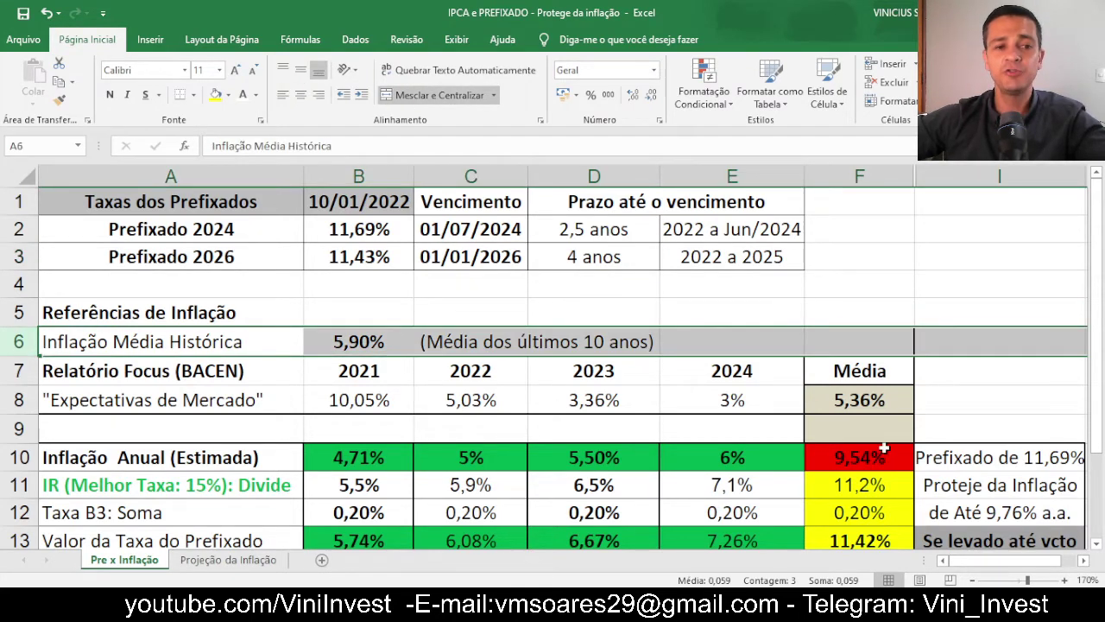
pyautogui.click(376, 344)
pyautogui.click(509, 346)
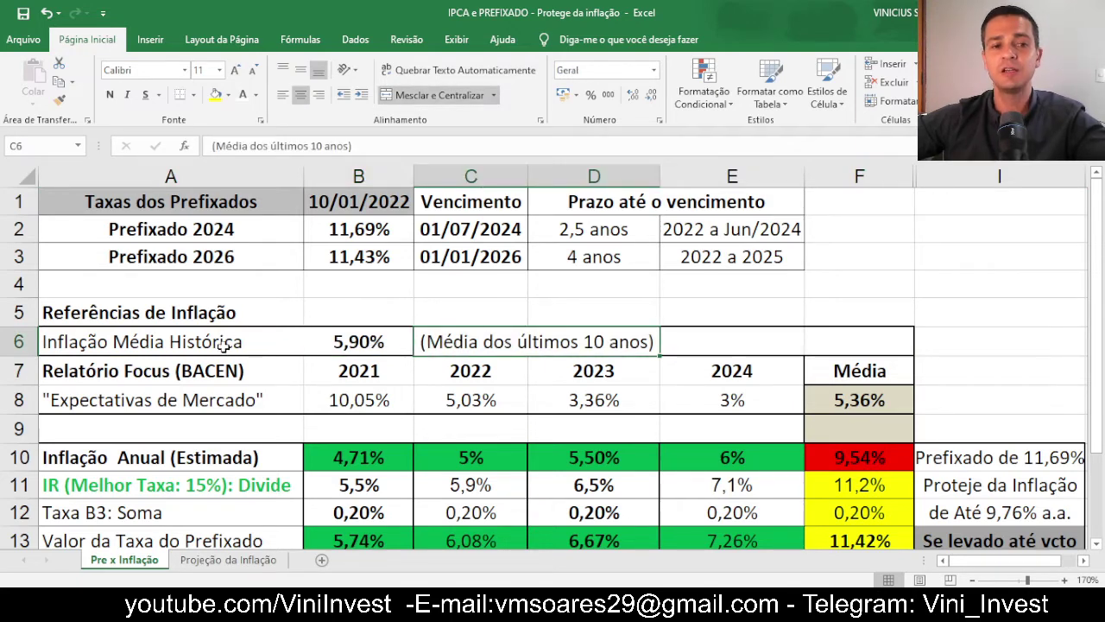
pyautogui.click(222, 345)
pyautogui.click(363, 343)
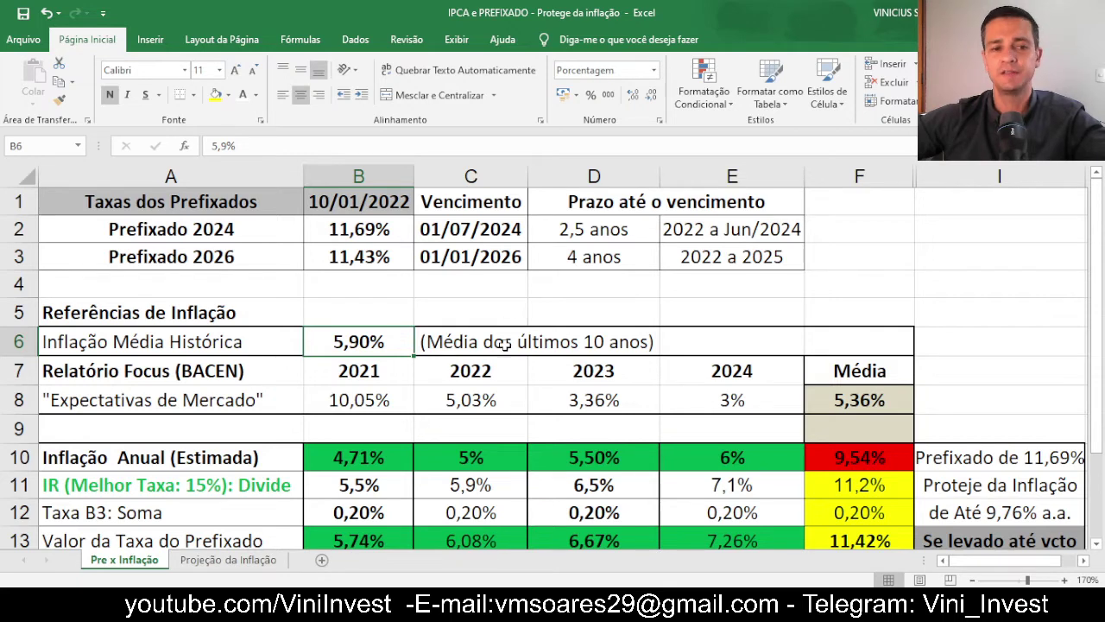
# Go through the Relatório Focus market expectations for 2021 to 2024 and their average, and compare them with the historical average inflation
pyautogui.moveTo(4, 370); pyautogui.dragTo(9, 398)
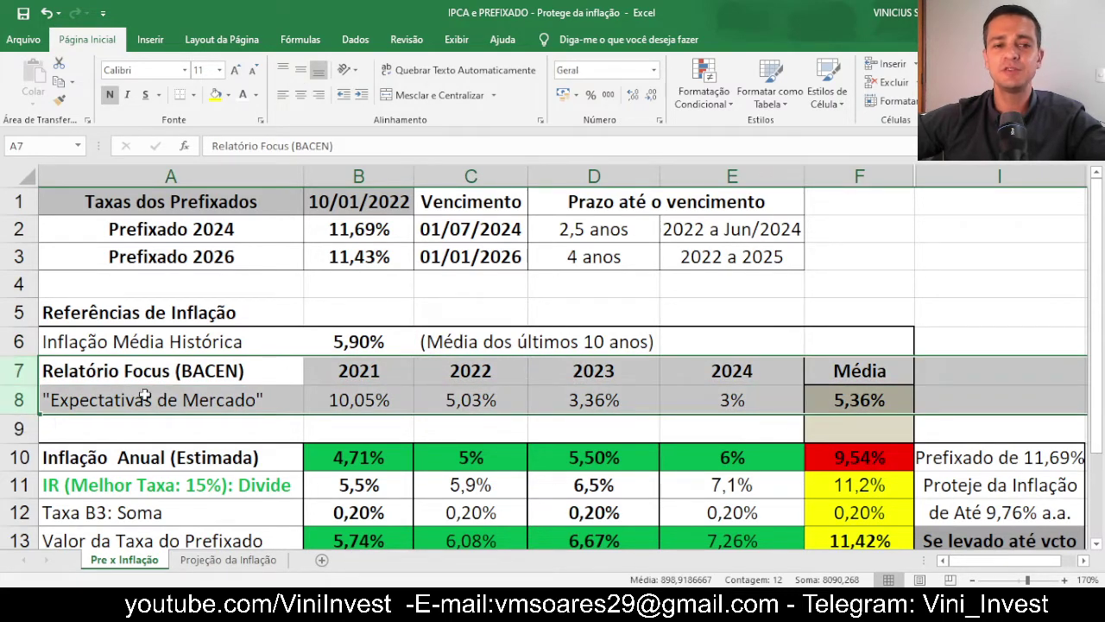
pyautogui.click(371, 402)
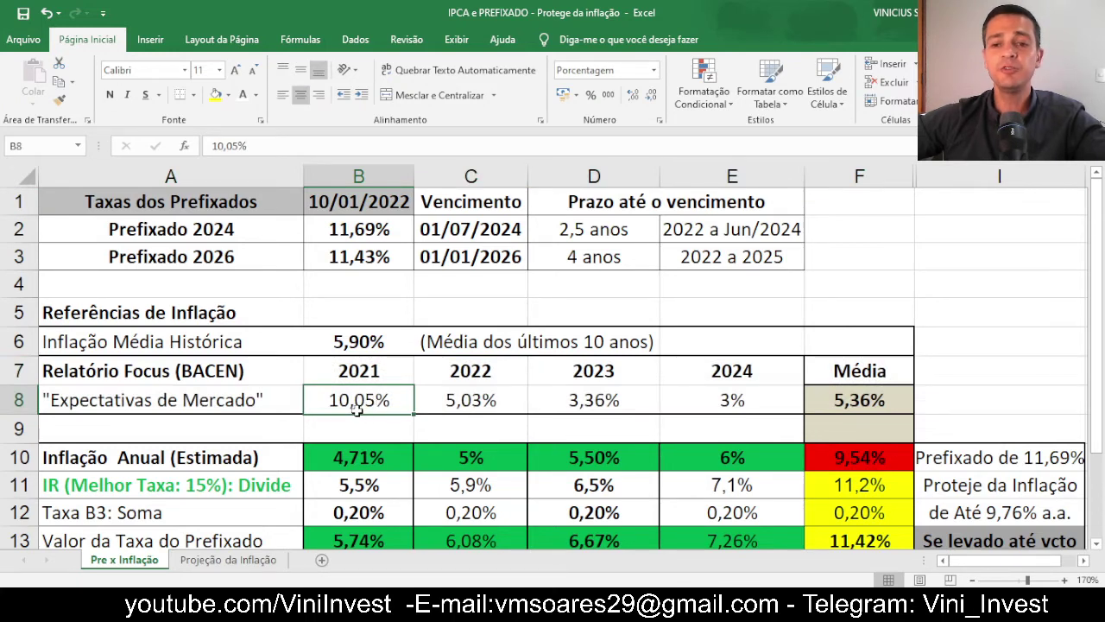
pyautogui.click(471, 400)
pyautogui.click(607, 396)
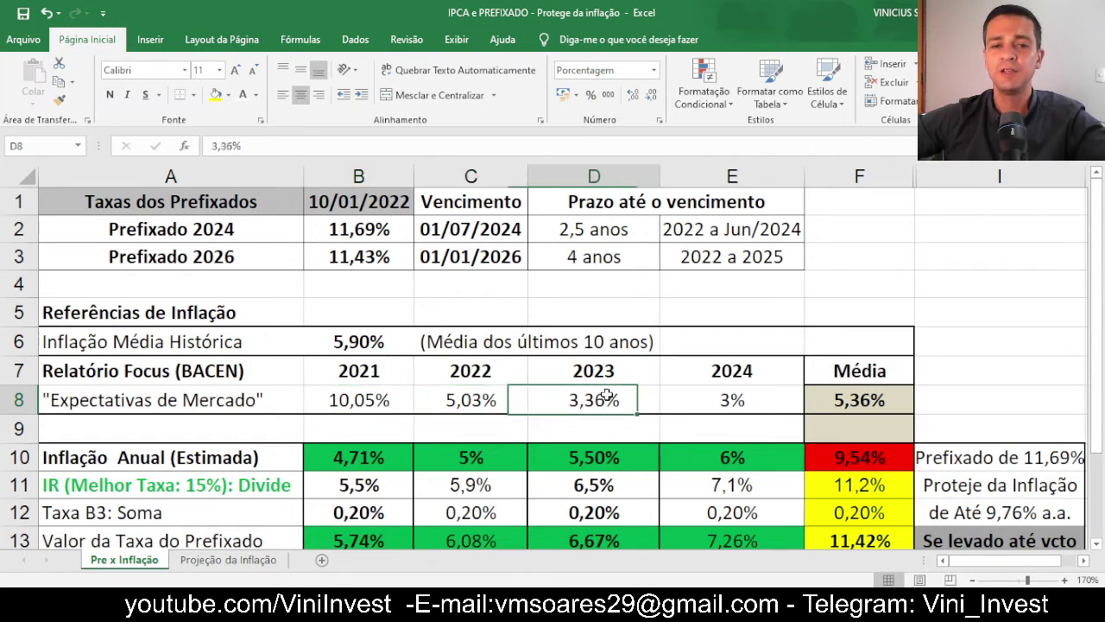
pyautogui.click(729, 398)
pyautogui.moveTo(731, 400); pyautogui.dragTo(57, 366)
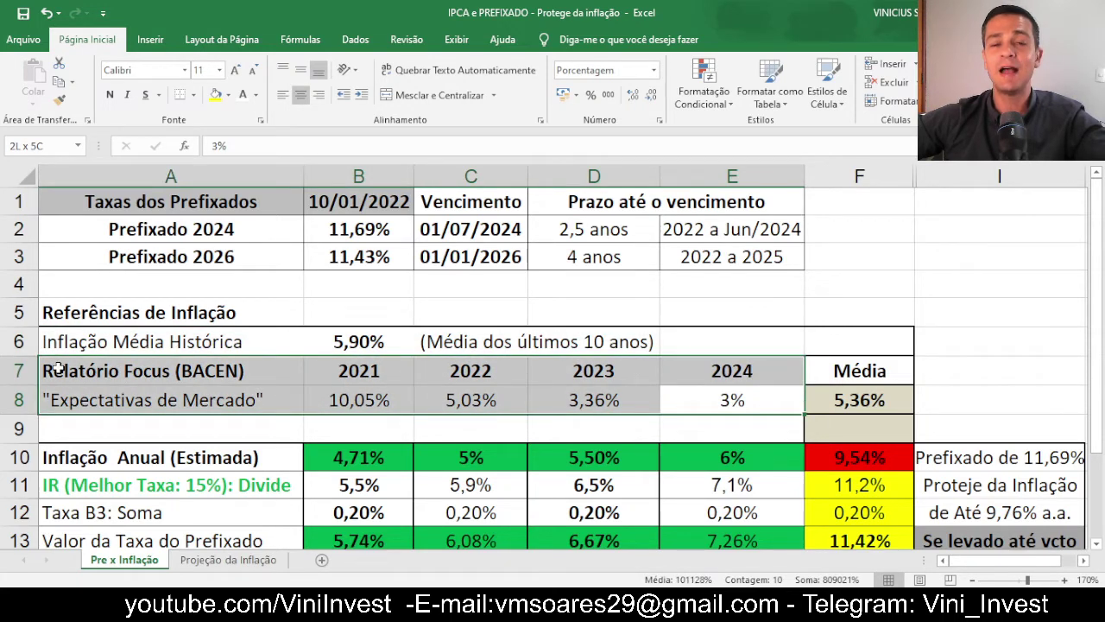
pyautogui.click(859, 406)
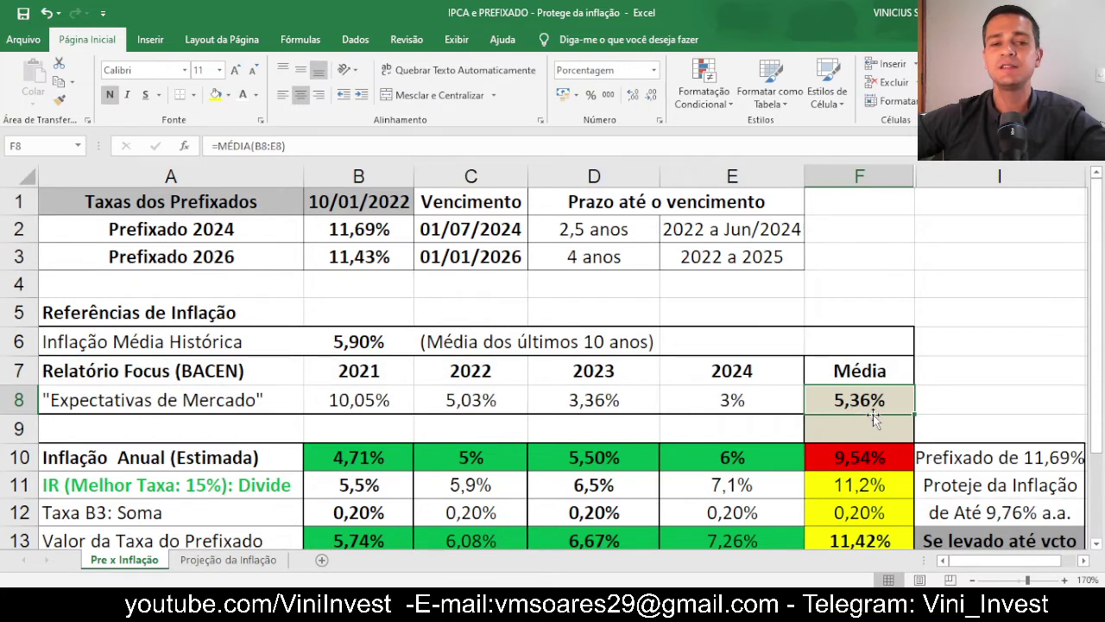
pyautogui.click(363, 397)
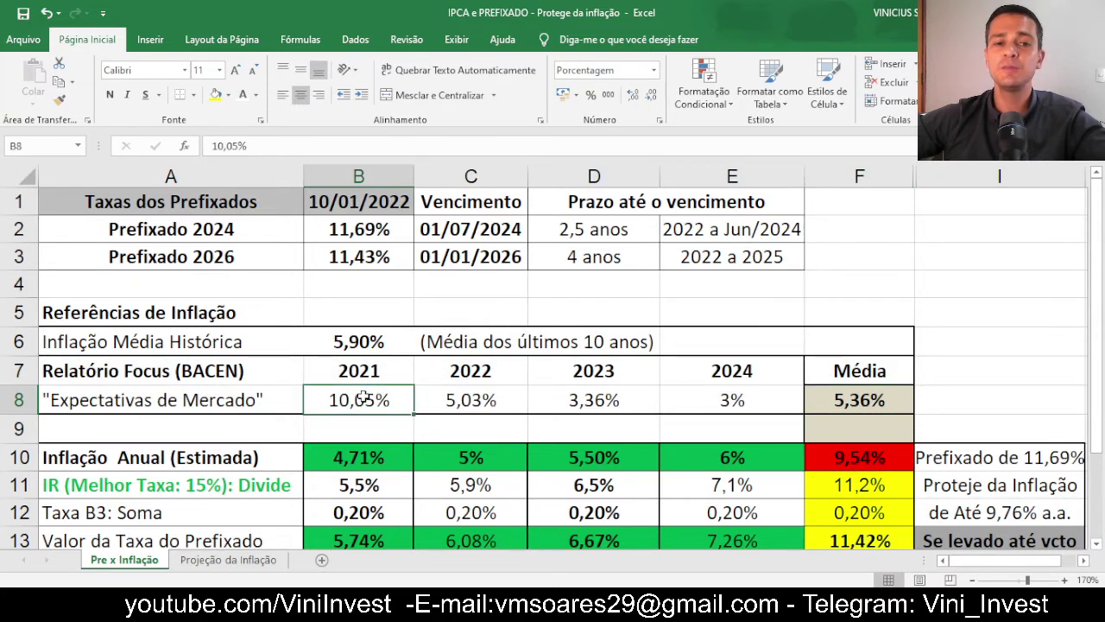
pyautogui.click(359, 339)
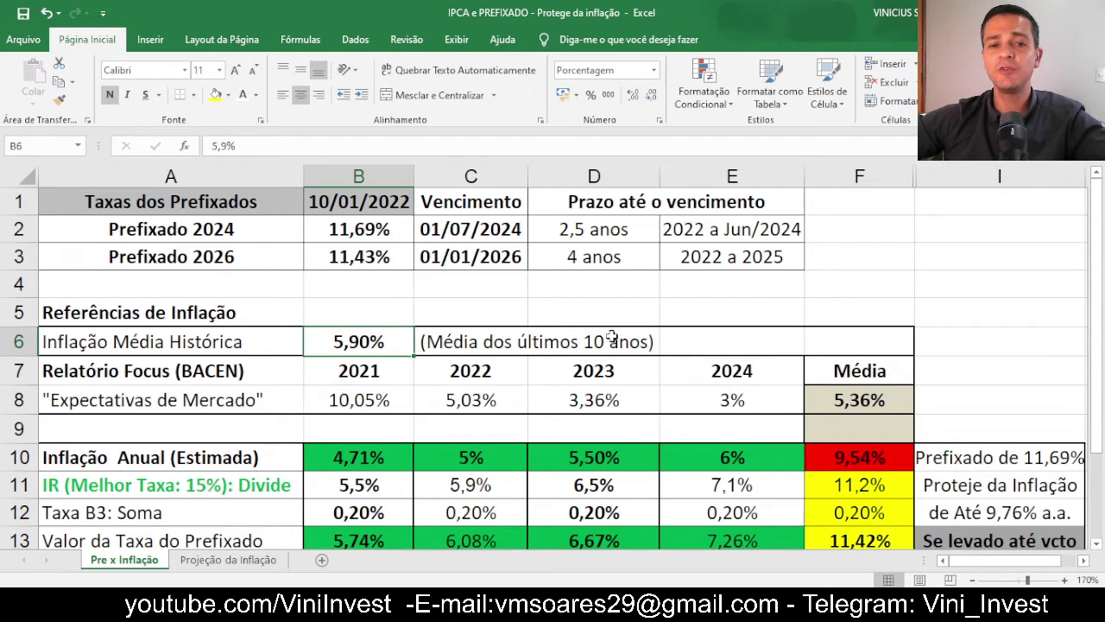
# Open the Windows Calculator and place it over column A of the Pre x Inflação sheet
pyautogui.click(1094, 544)
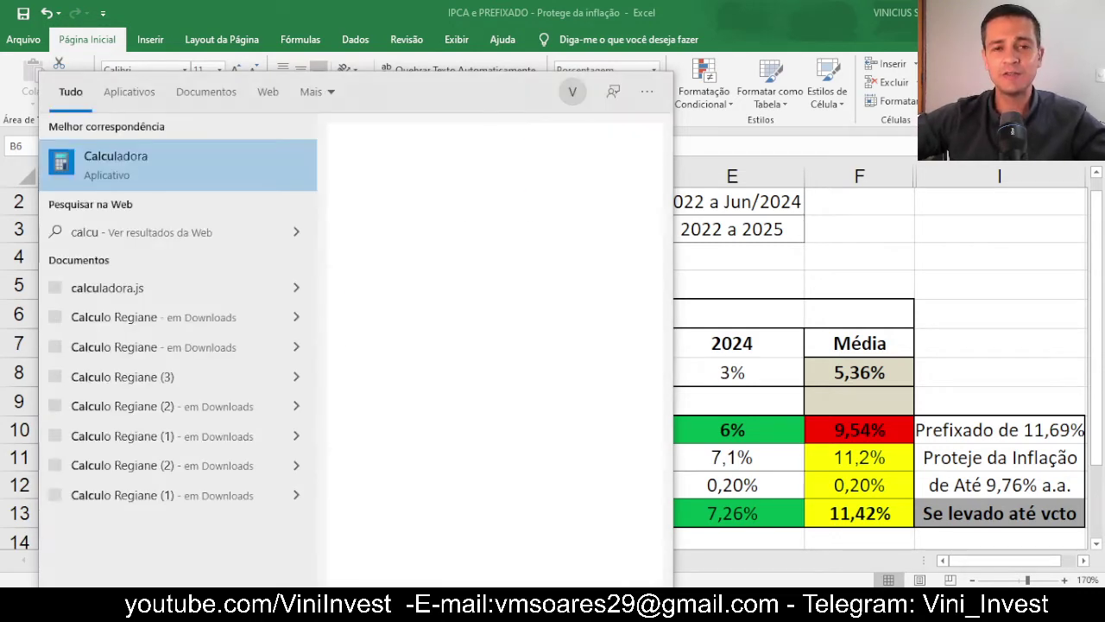
pyautogui.click(121, 159)
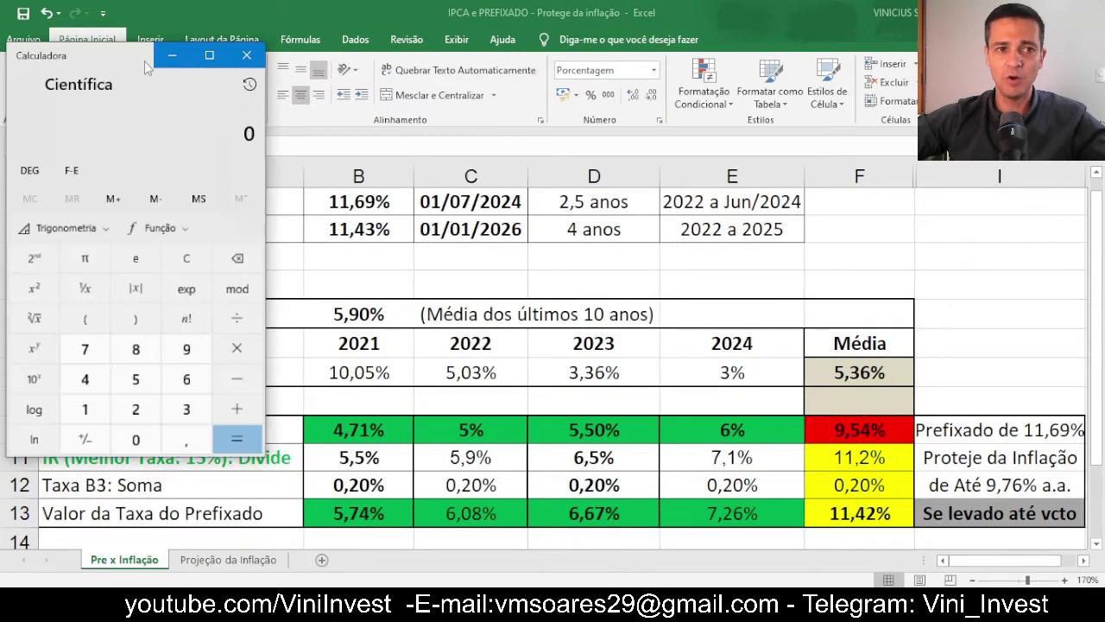
pyautogui.moveTo(121, 53); pyautogui.dragTo(150, 180)
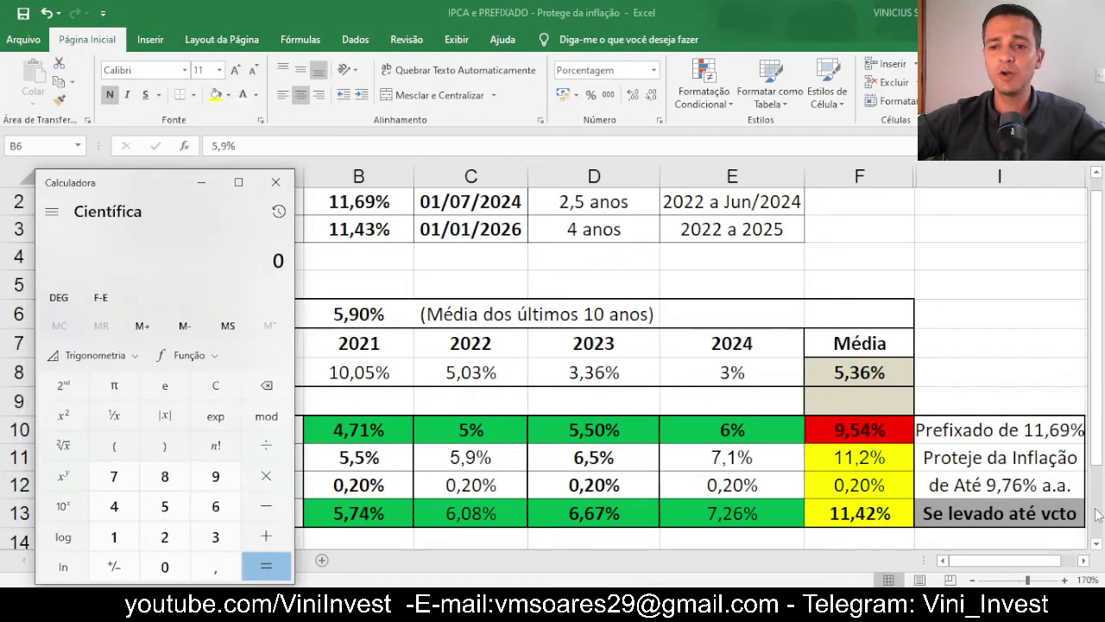
# Bring the Taxa Prefixado table in rows 21 to 24 into view and move the Calculator over columns D and E
pyautogui.click(1095, 543)
pyautogui.scroll(-3, 1096, 544)
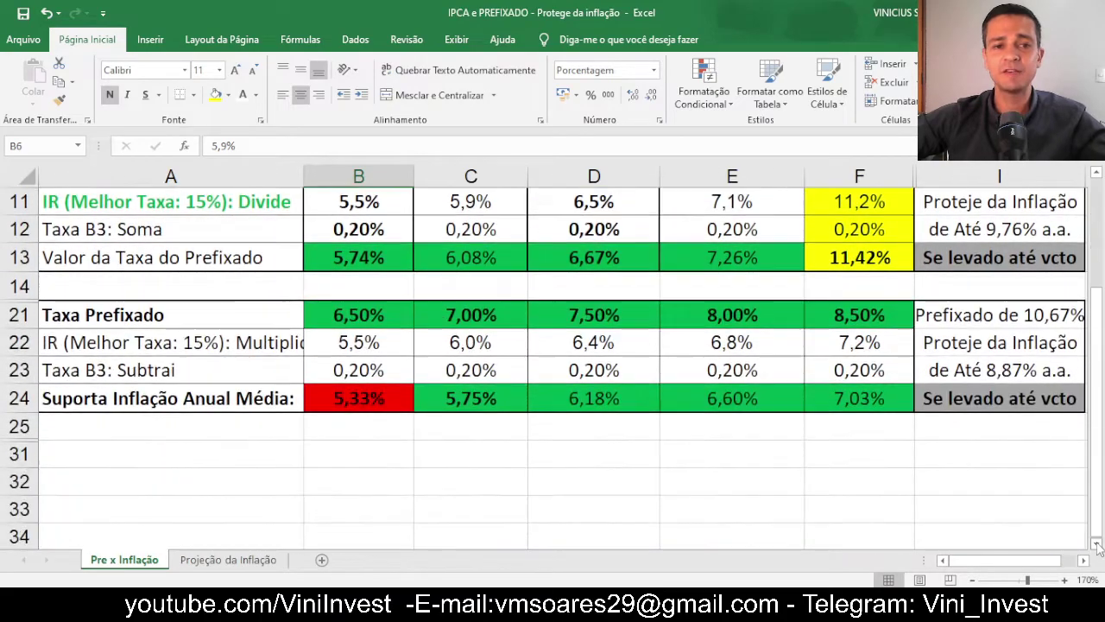
pyautogui.scroll(-2, 1096, 544)
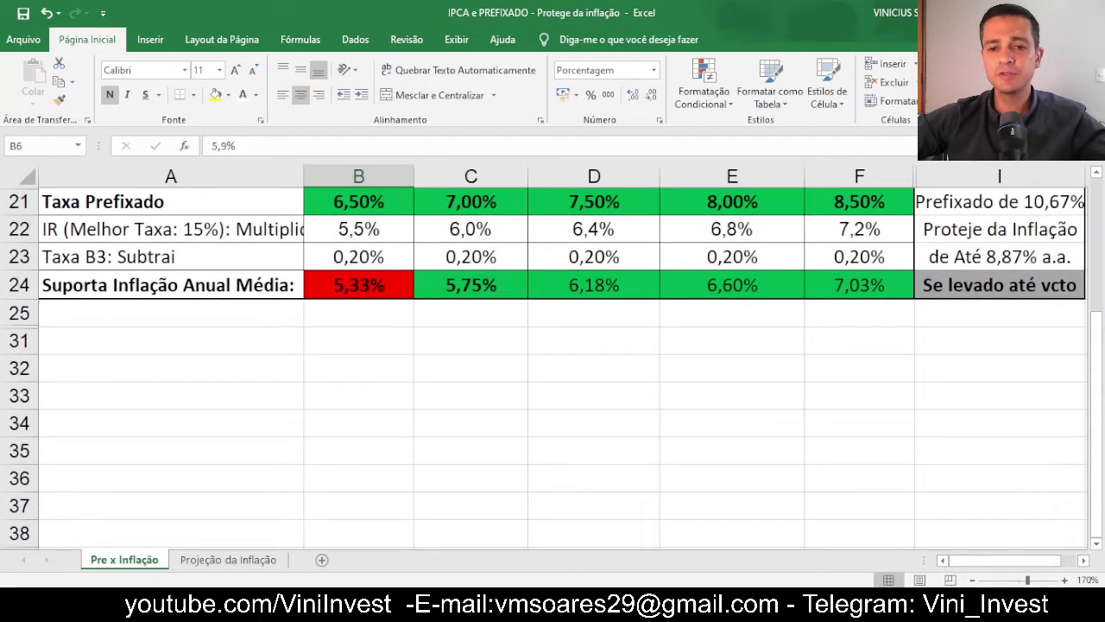
pyautogui.hotkey('alt', 'Tab')
pyautogui.moveTo(204, 172); pyautogui.dragTo(647, 164)
# Go through the Taxa Prefixado rates in row 21 from column B to column F
pyautogui.click(366, 206)
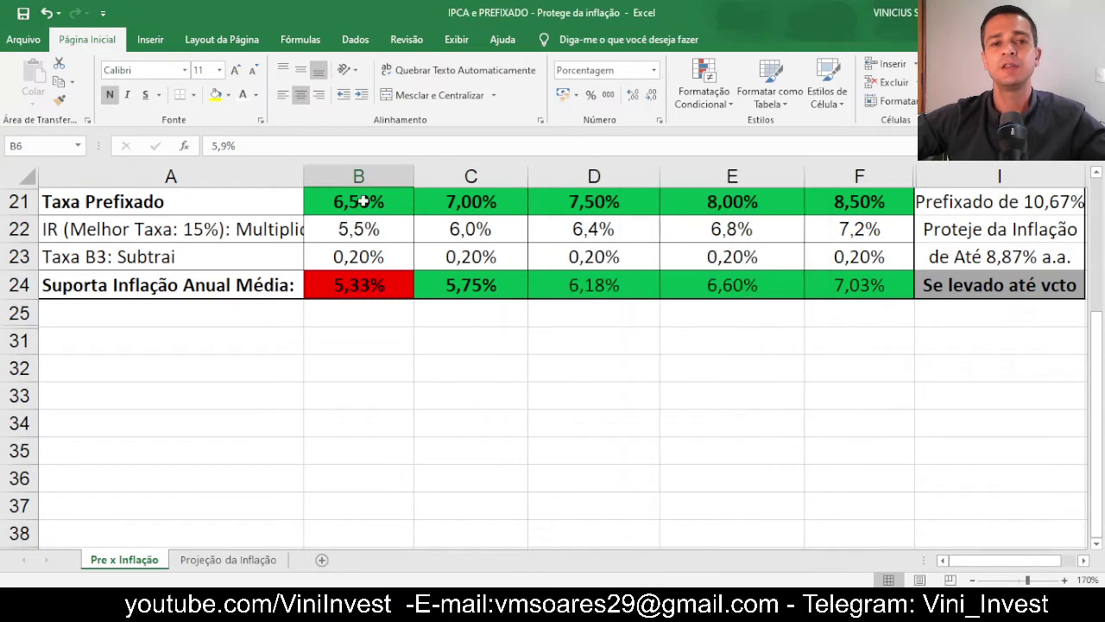
pyautogui.click(477, 202)
pyautogui.click(606, 203)
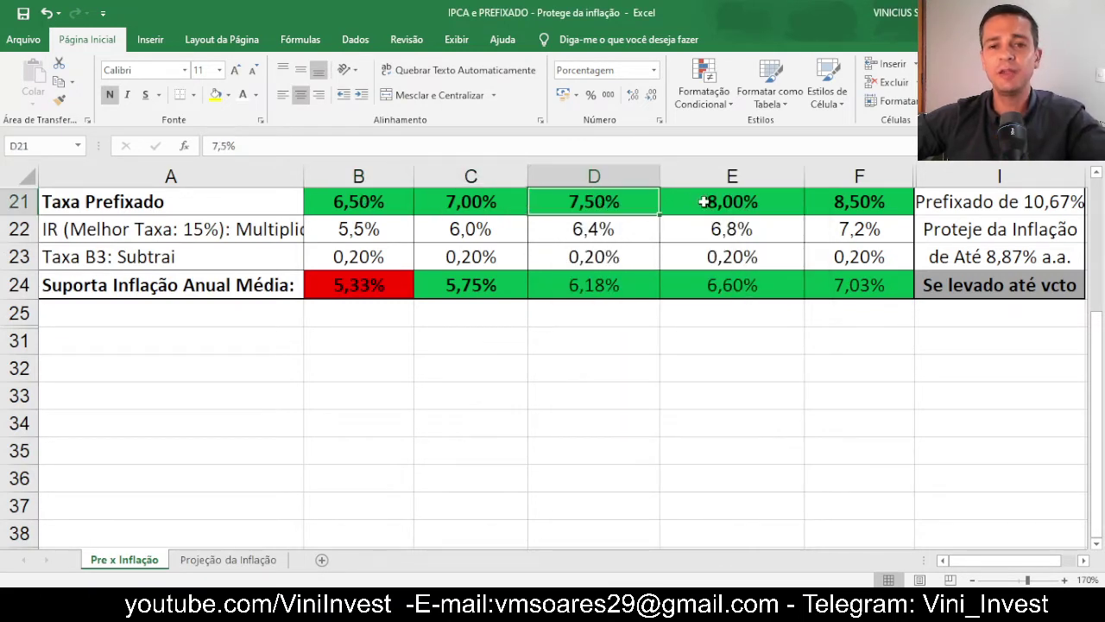
pyautogui.click(704, 202)
pyautogui.click(894, 203)
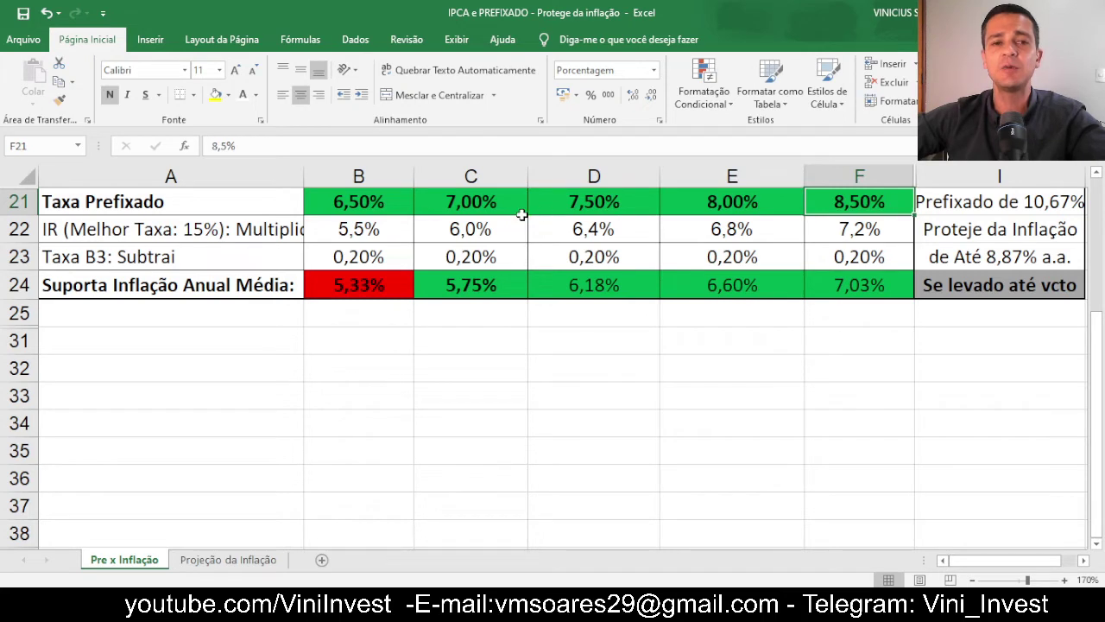
pyautogui.click(358, 204)
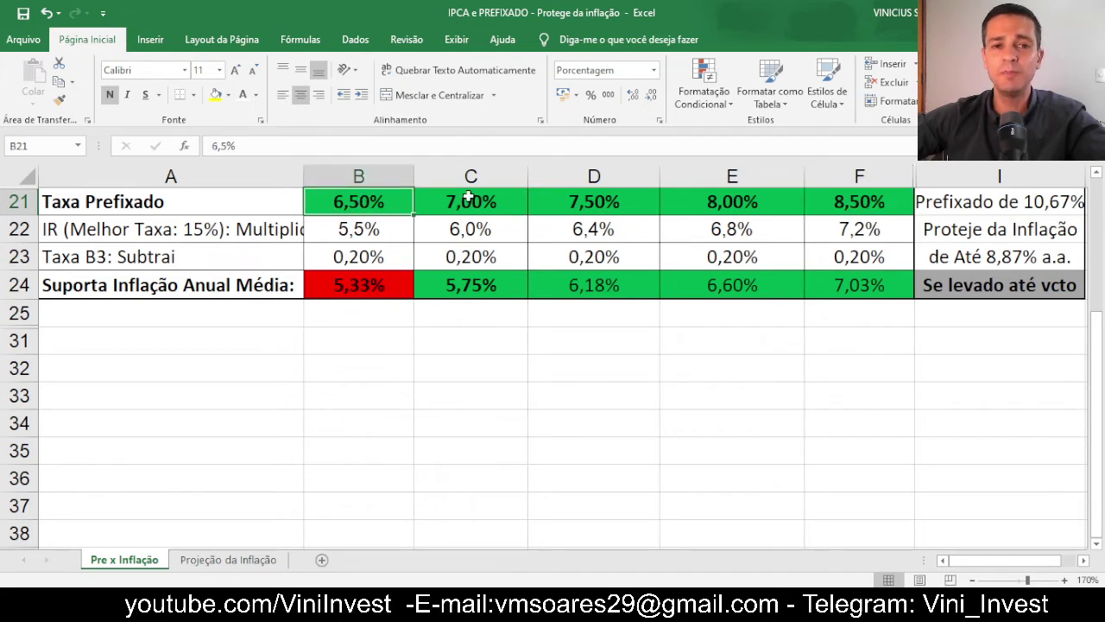
pyautogui.click(467, 198)
pyautogui.click(576, 205)
pyautogui.click(707, 205)
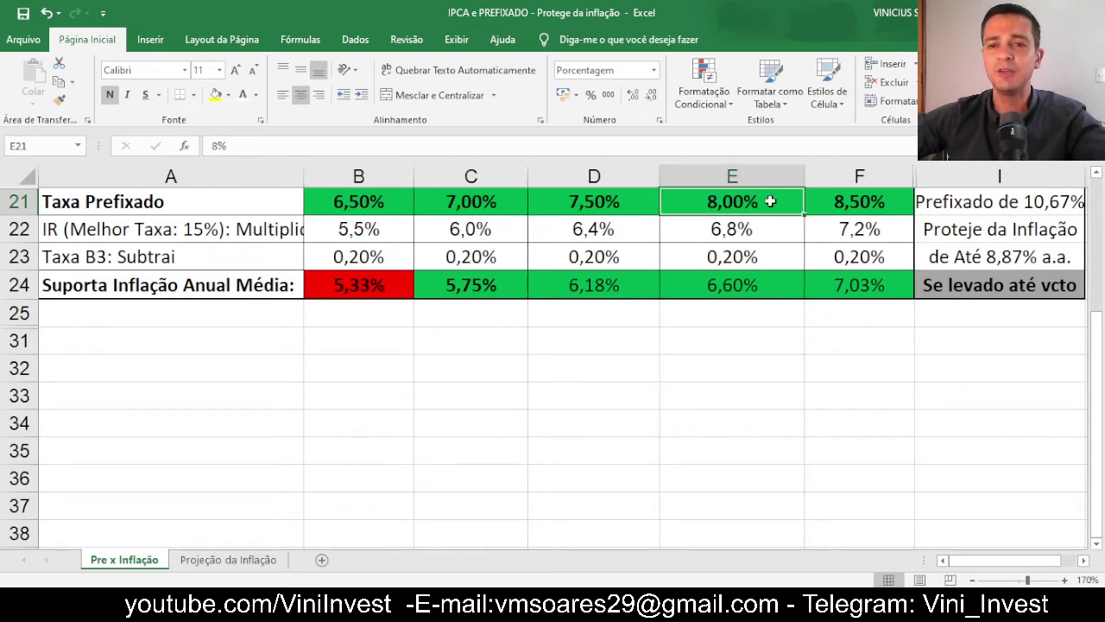
pyautogui.click(846, 204)
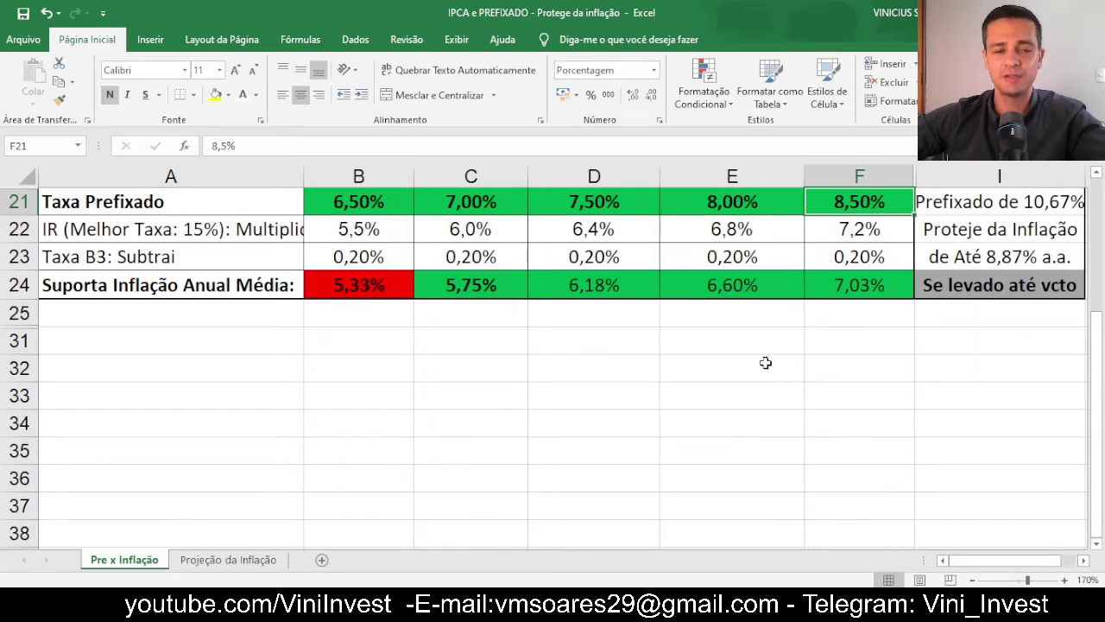
# Go through the Suporta Inflação Anual Média results in row 24 from column B to column F
pyautogui.click(367, 291)
pyautogui.click(505, 285)
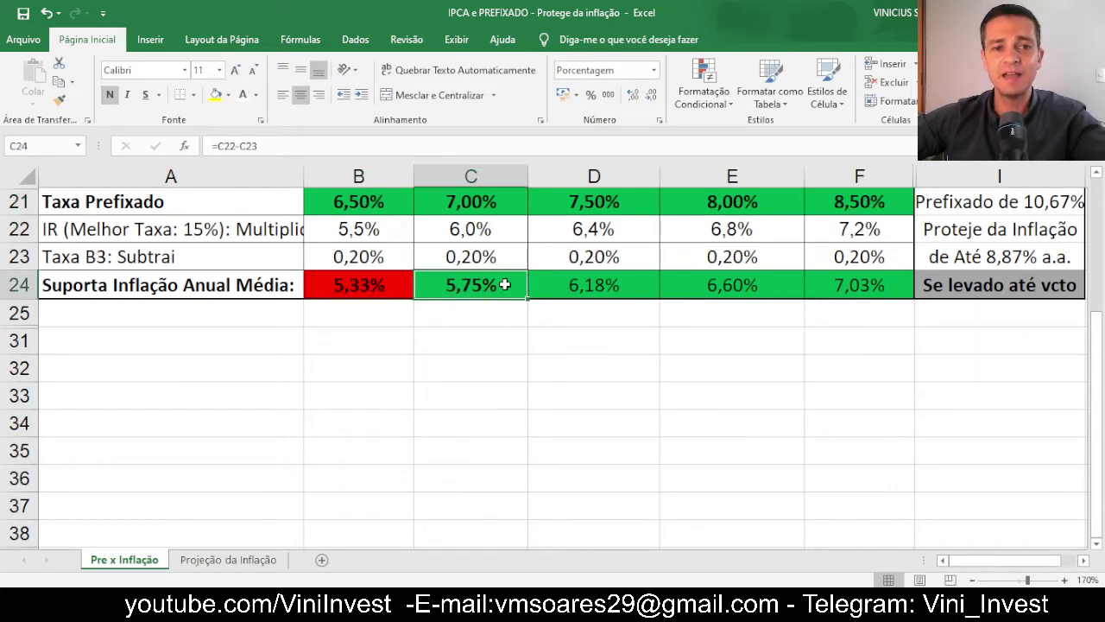
pyautogui.click(595, 285)
pyautogui.click(744, 285)
pyautogui.click(867, 285)
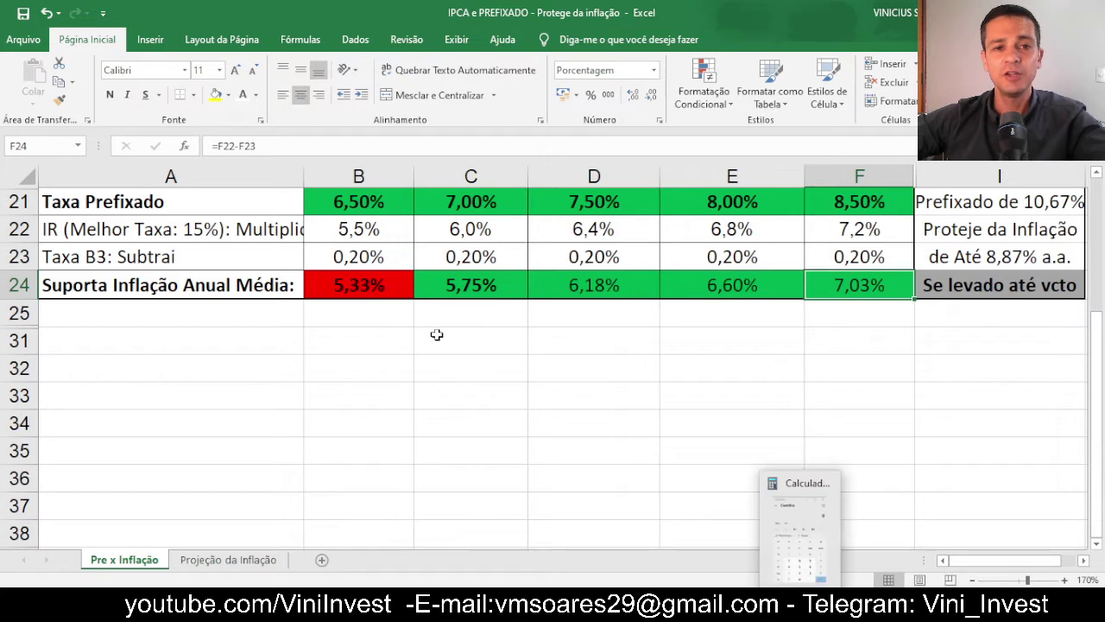
# Calculate 6,5 × 0,85 in the Calculator to check the B22 value of the Taxa Prefixado table
pyautogui.click(373, 231)
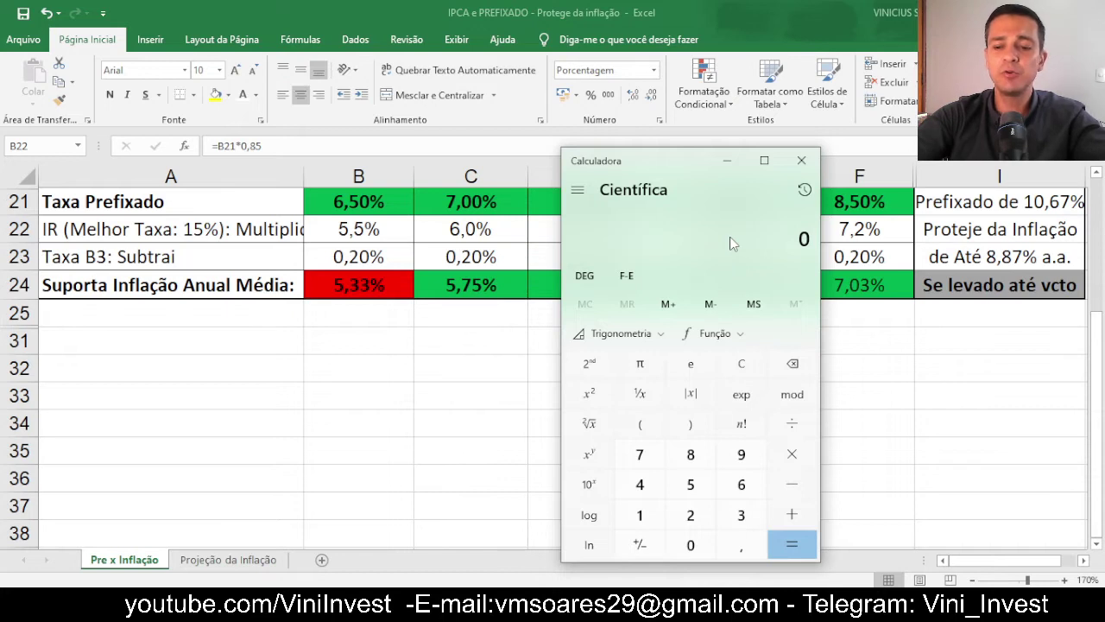
pyautogui.write('5')
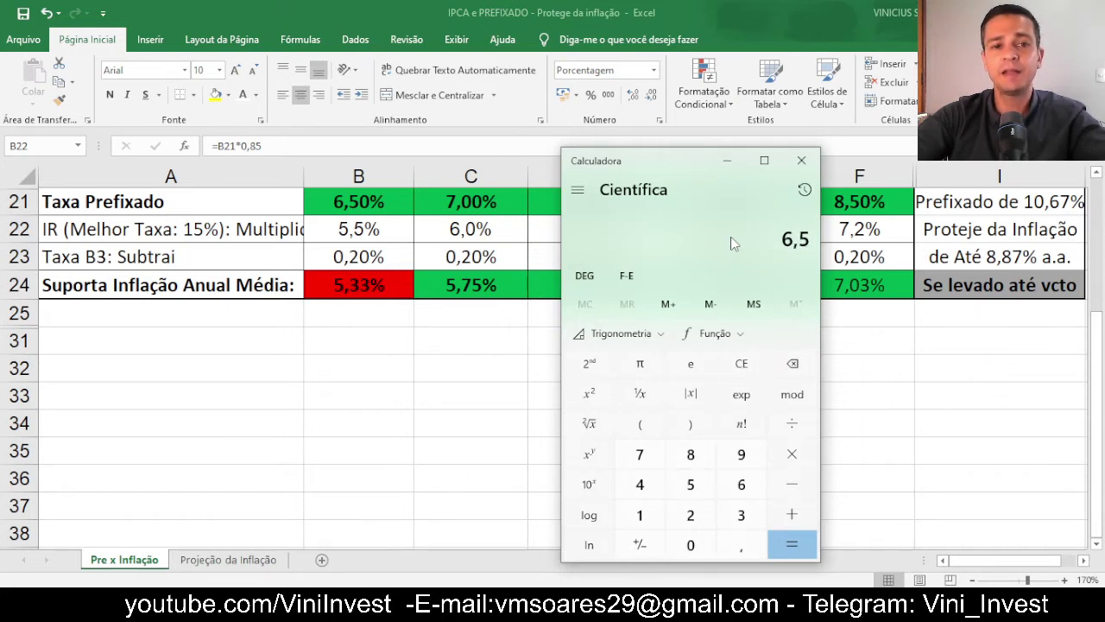
pyautogui.click(365, 226)
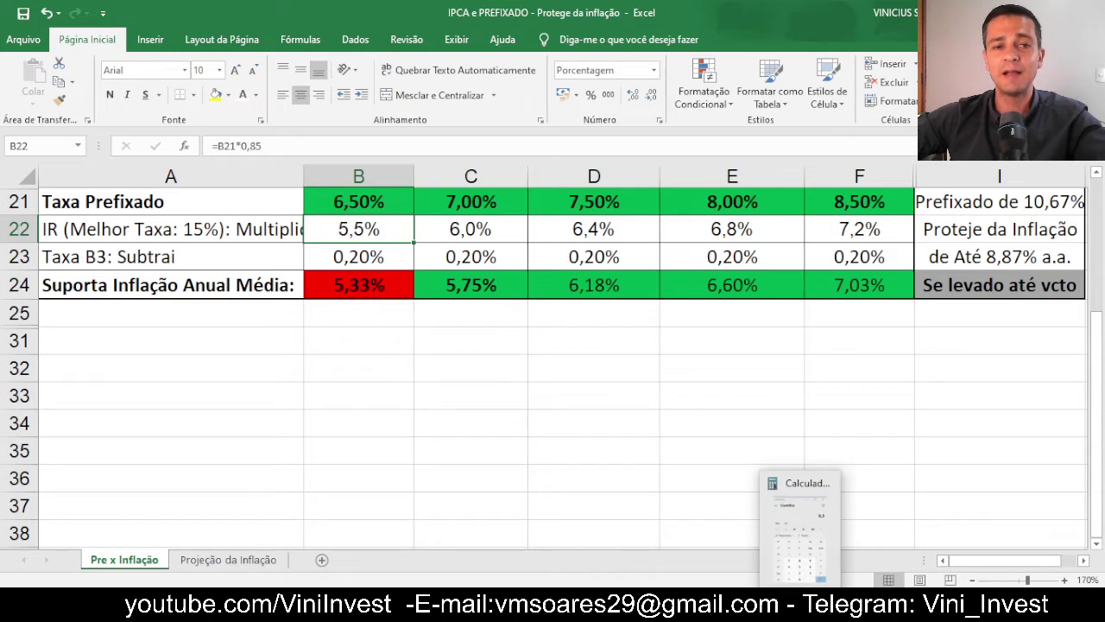
pyautogui.click(803, 518)
pyautogui.press('*')
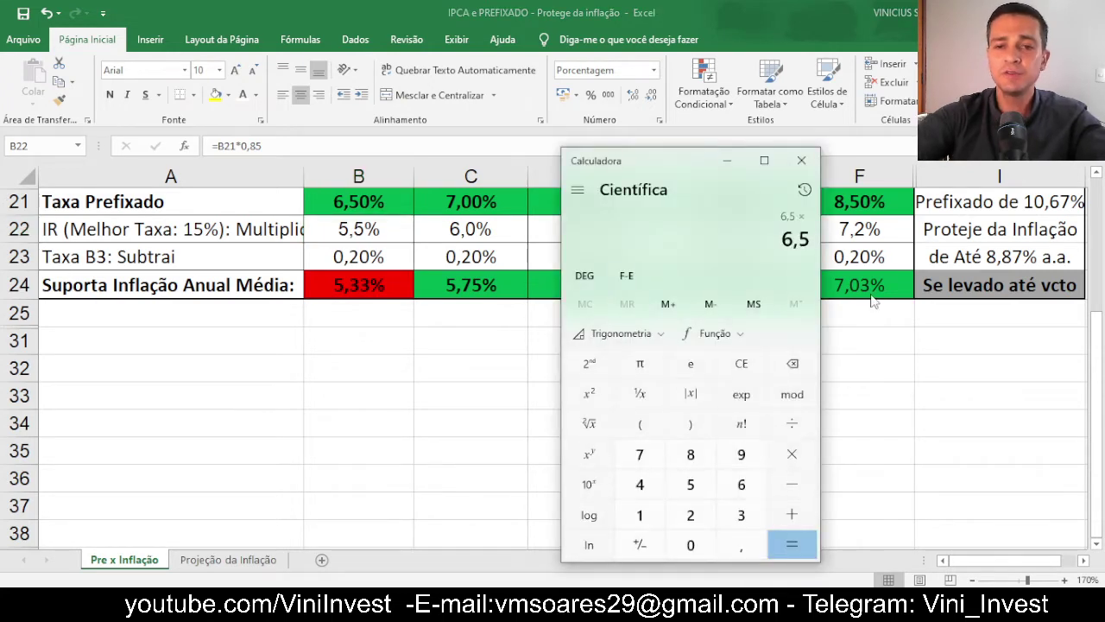
pyautogui.write('0,85')
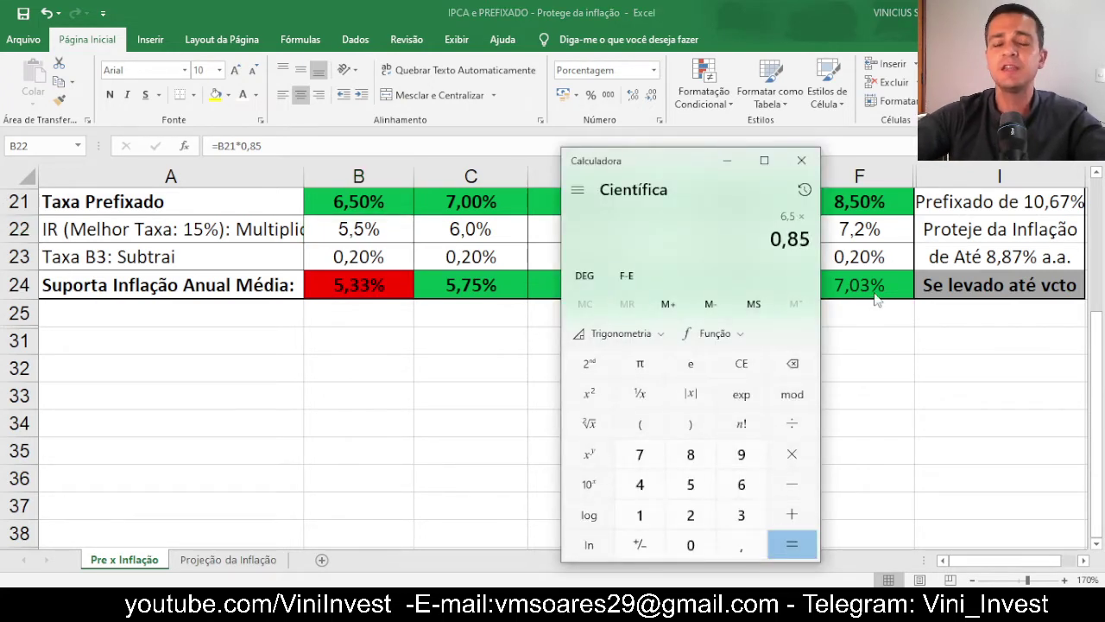
pyautogui.press('Return')
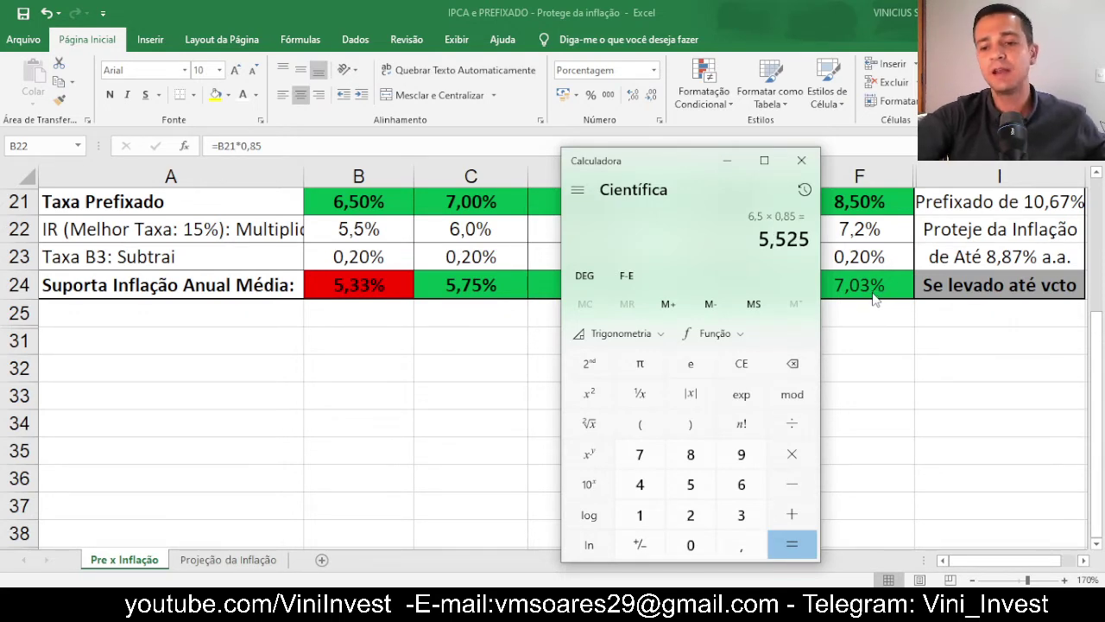
# Subtract 0,2 from the Calculator result, highlight the answer and close the Calculator
pyautogui.press('-')
pyautogui.write('0,')
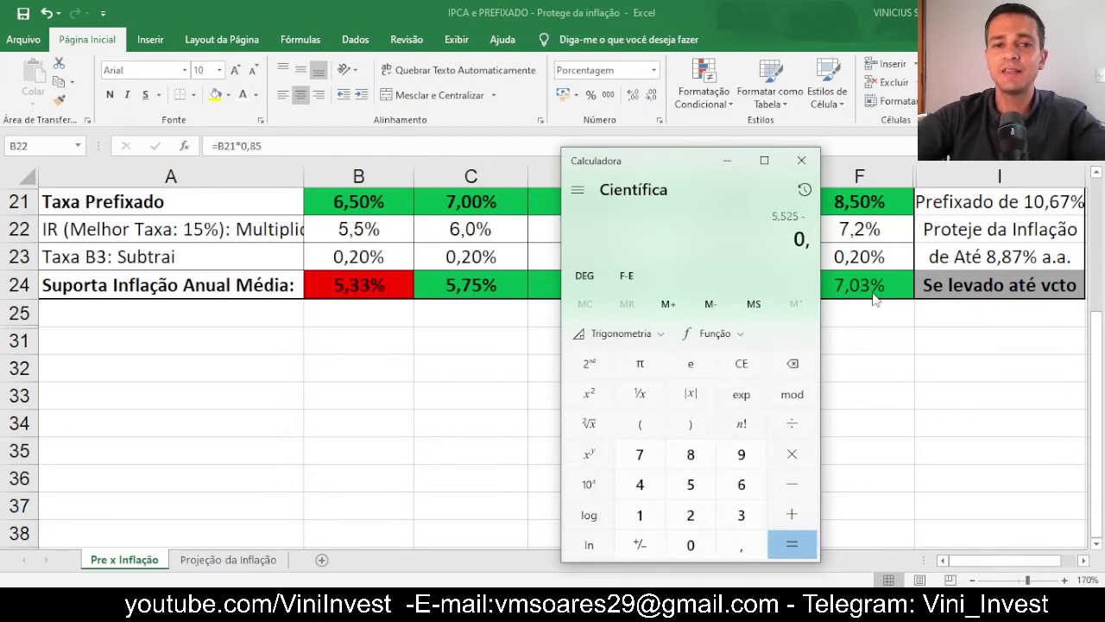
pyautogui.write('2')
pyautogui.press('Return')
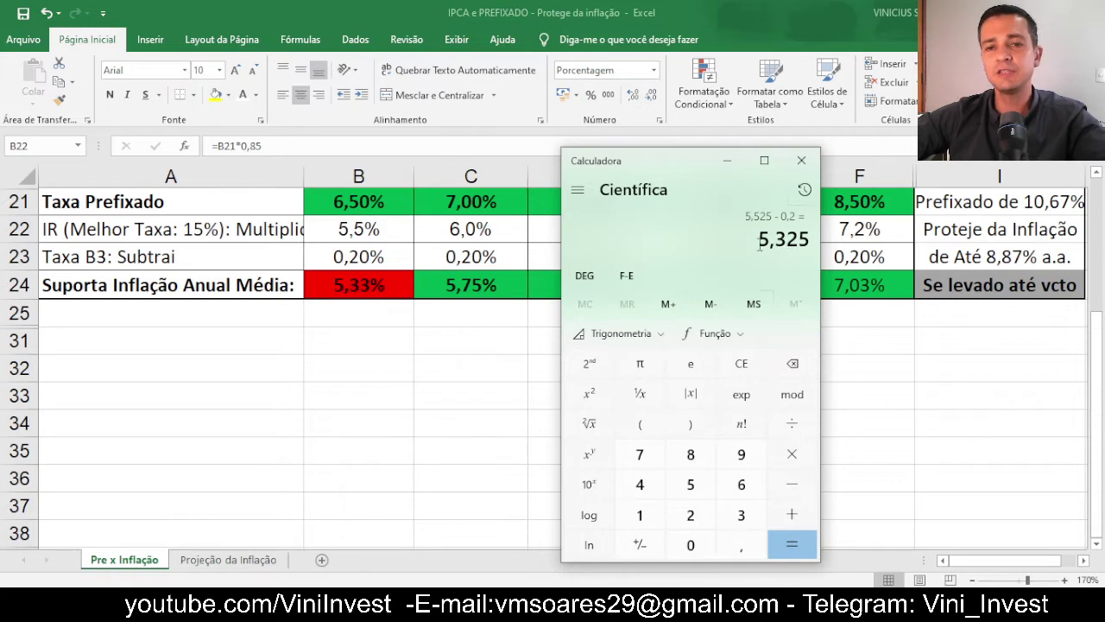
pyautogui.moveTo(760, 244); pyautogui.dragTo(812, 241)
pyautogui.click(801, 159)
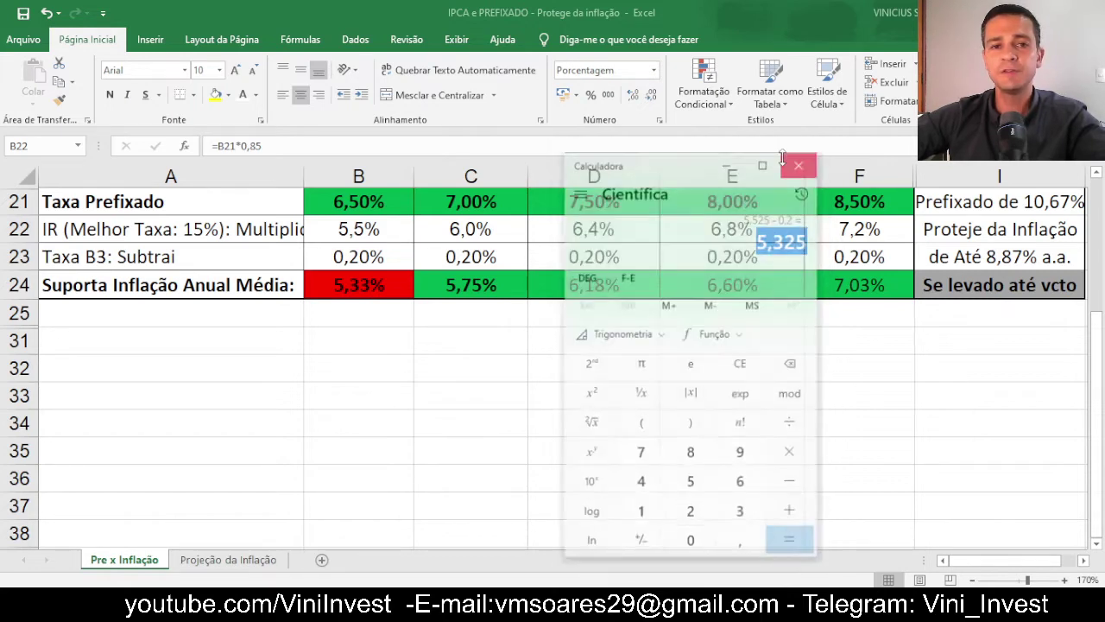
# Show the Suporta Inflação Anual Média result in B24 with three decimal places and return it to two
pyautogui.click(395, 281)
pyautogui.click(652, 97)
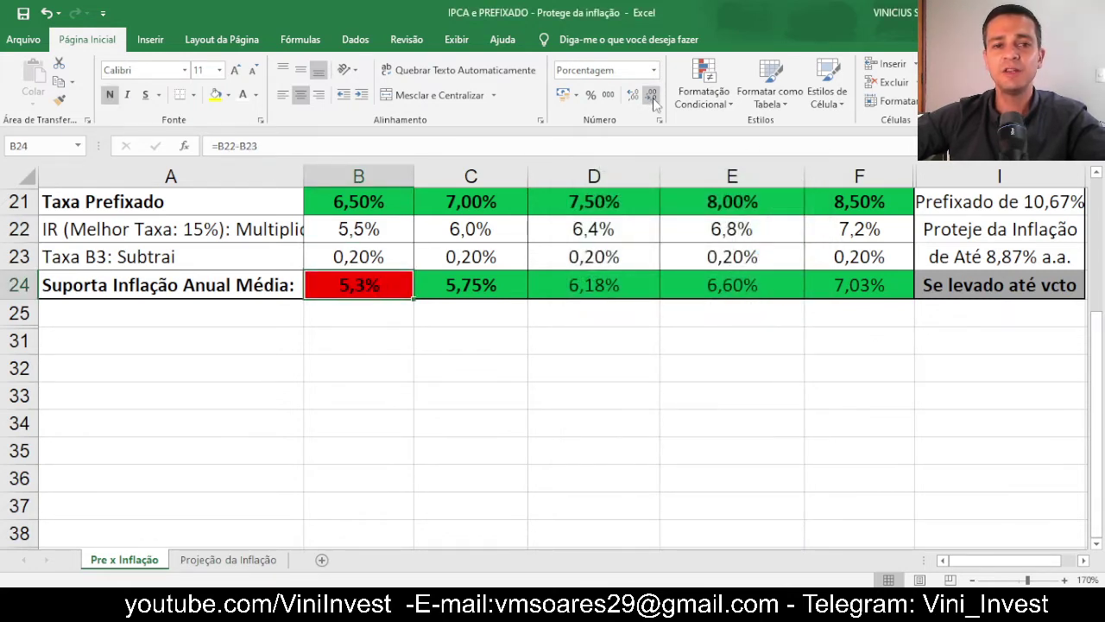
pyautogui.click(633, 101)
pyautogui.click(633, 100)
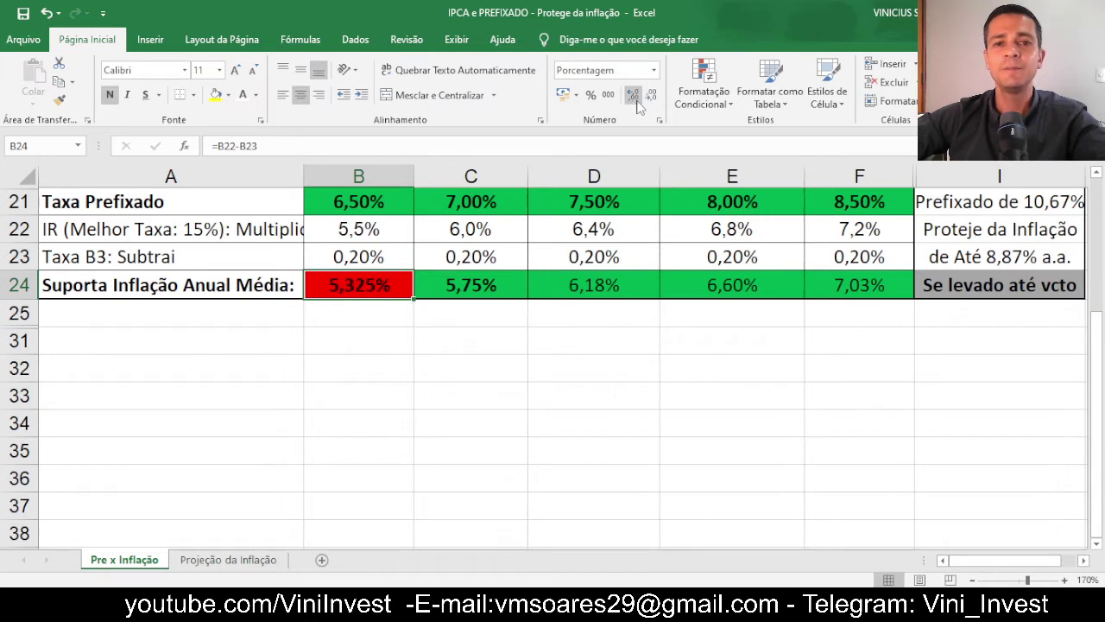
pyautogui.click(651, 96)
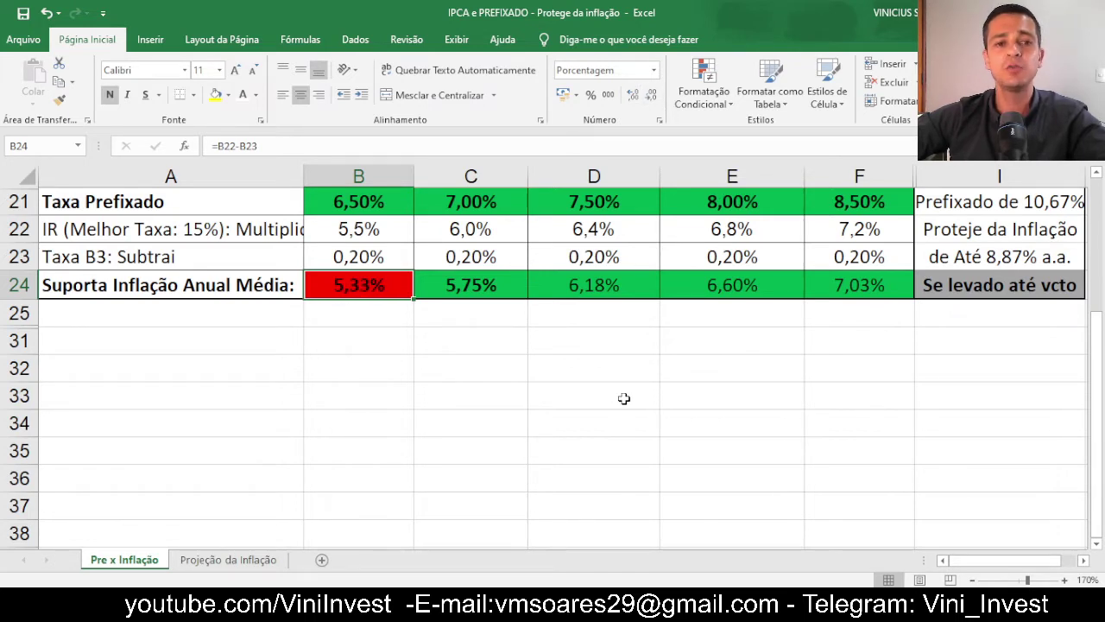
# Review the Taxa Prefixado table and compare it with Inflação Média Histórica in B6 and the Focus average in F8
pyautogui.moveTo(357, 204); pyautogui.dragTo(878, 286)
pyautogui.click(416, 418)
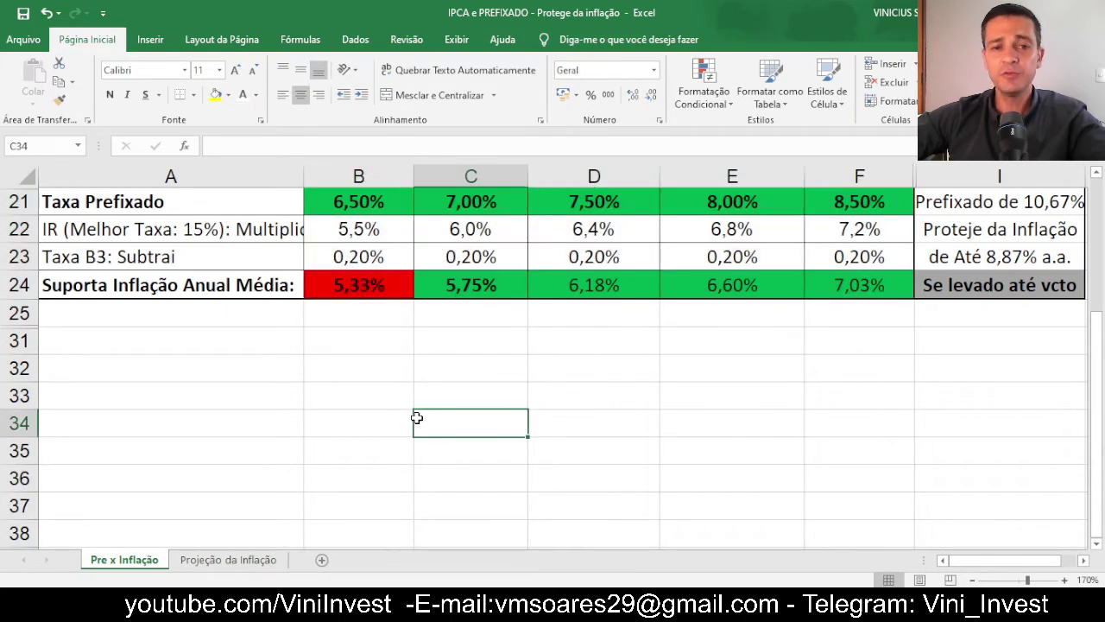
pyautogui.scroll(4, 416, 417)
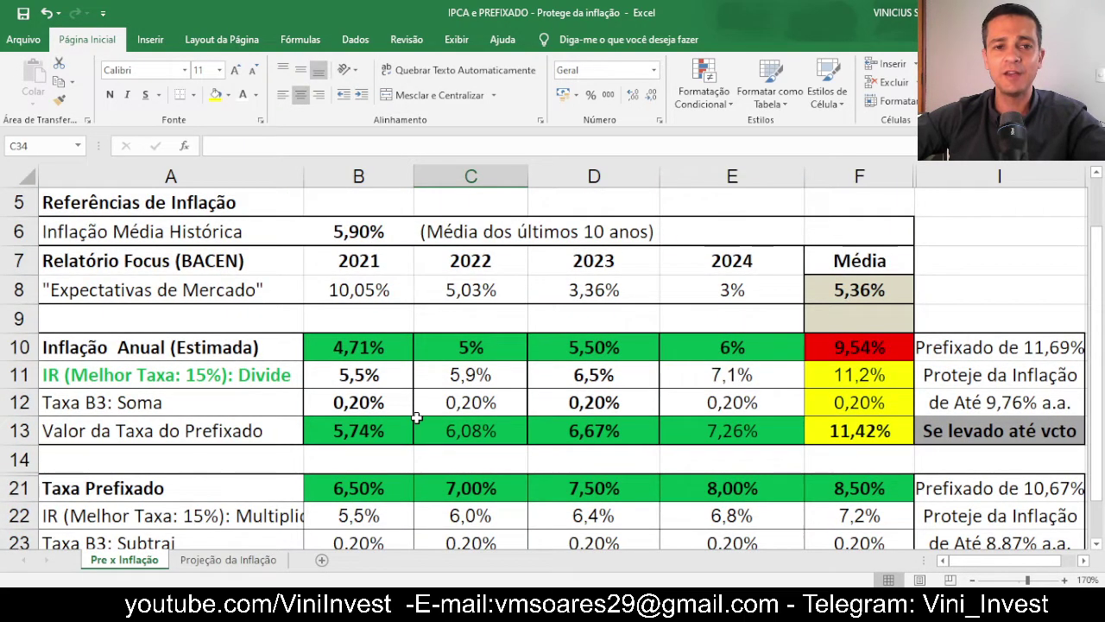
pyautogui.click(348, 242)
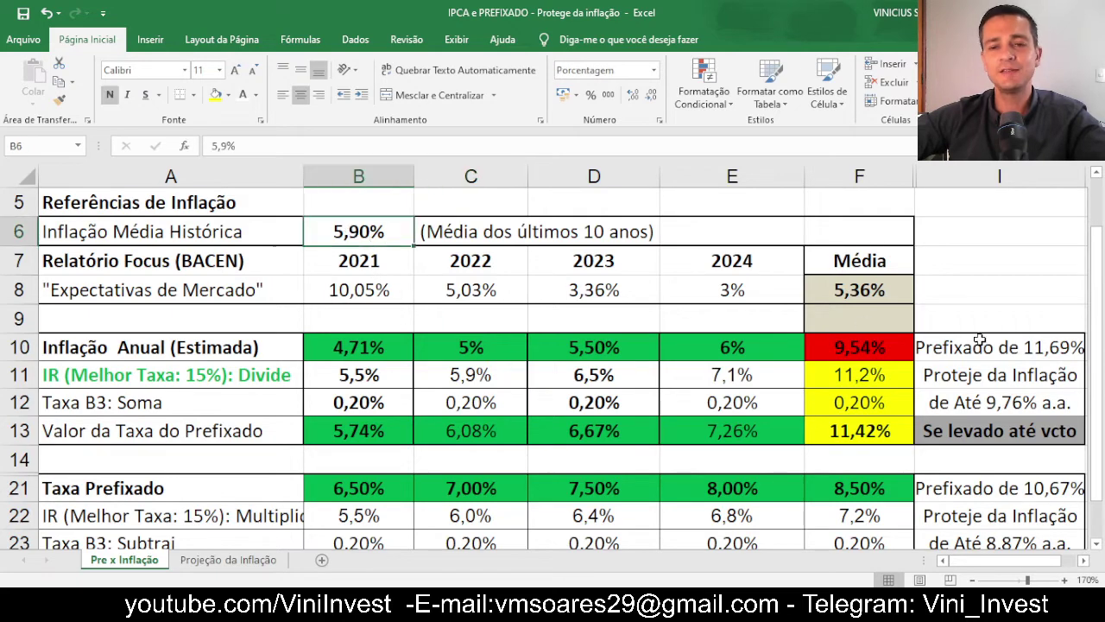
pyautogui.click(847, 291)
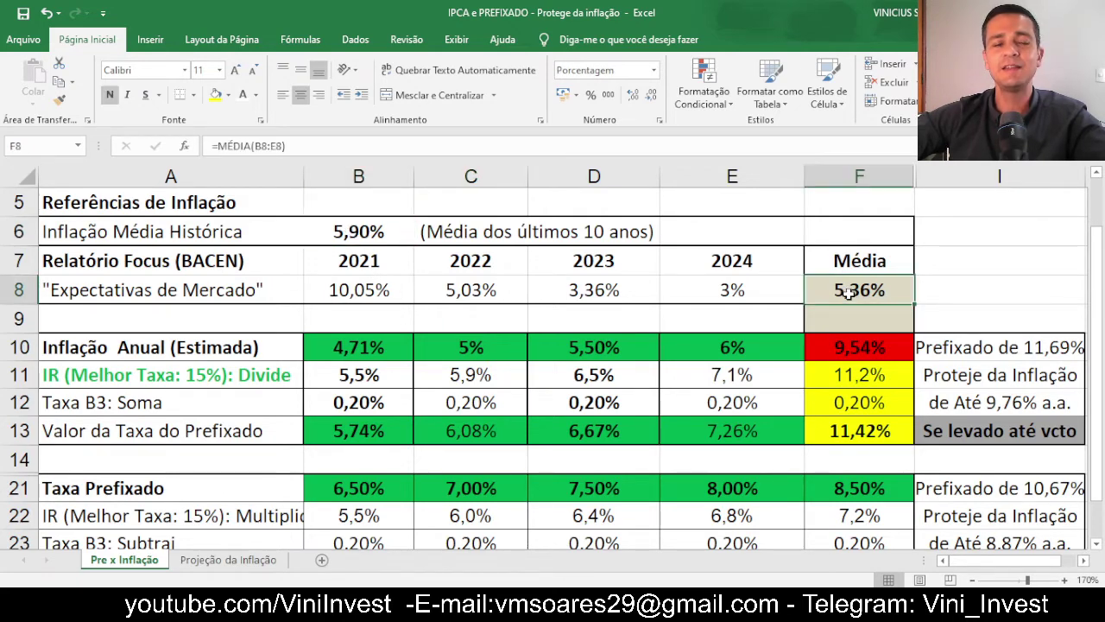
pyautogui.click(406, 233)
# Compare the Taxa Prefixado rates in B21 and C21 with the average inflation they withstand in row 24
pyautogui.scroll(-2, 423, 323)
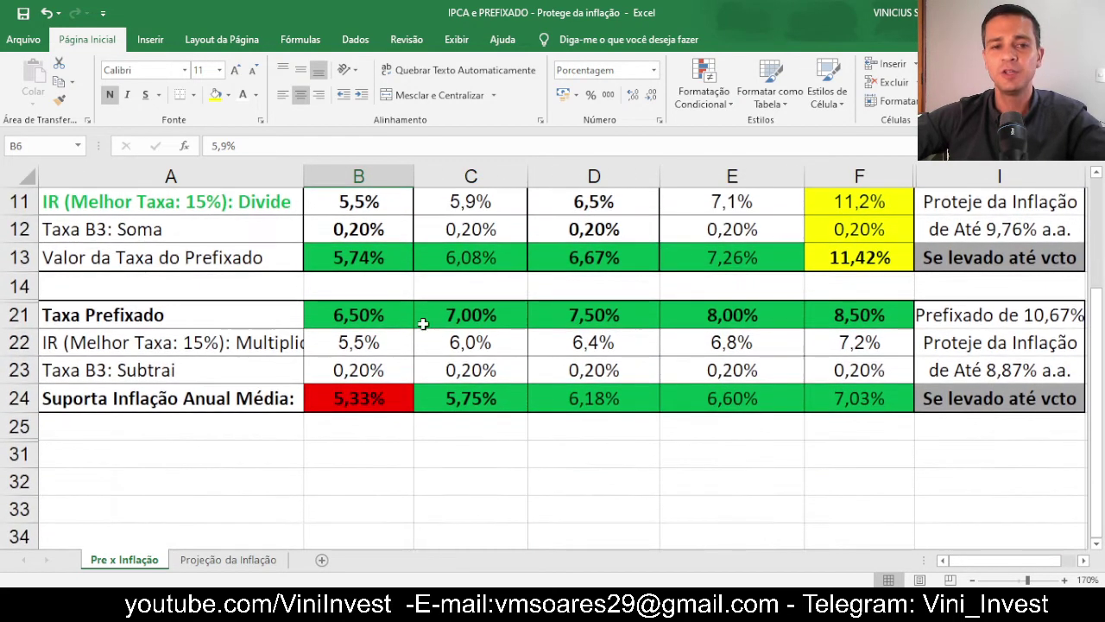
pyautogui.click(337, 316)
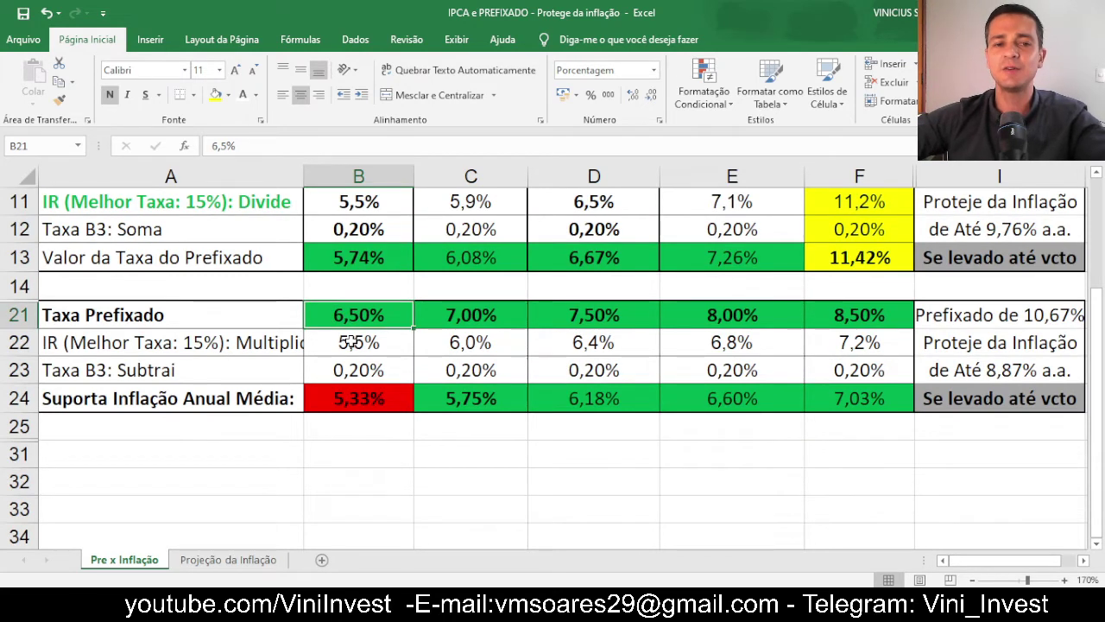
pyautogui.click(352, 399)
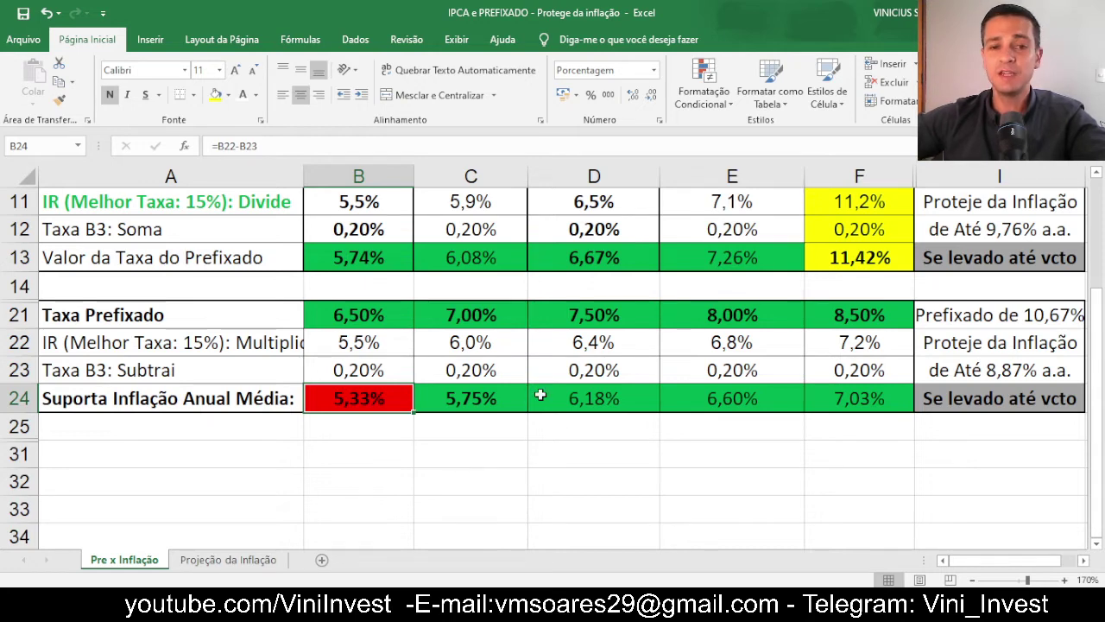
pyautogui.click(478, 310)
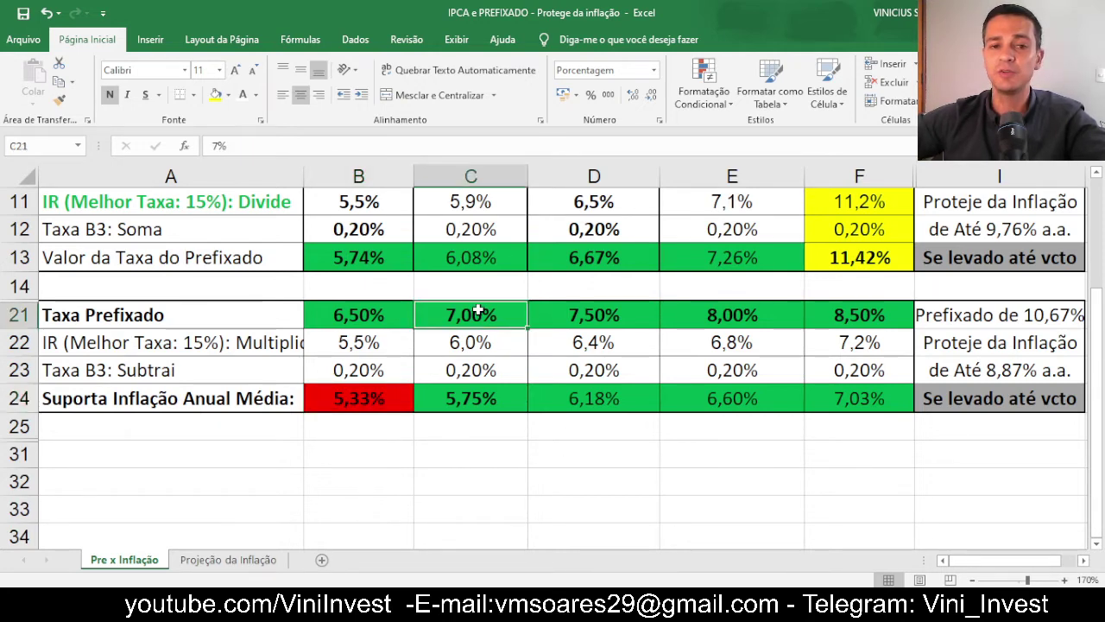
pyautogui.click(476, 399)
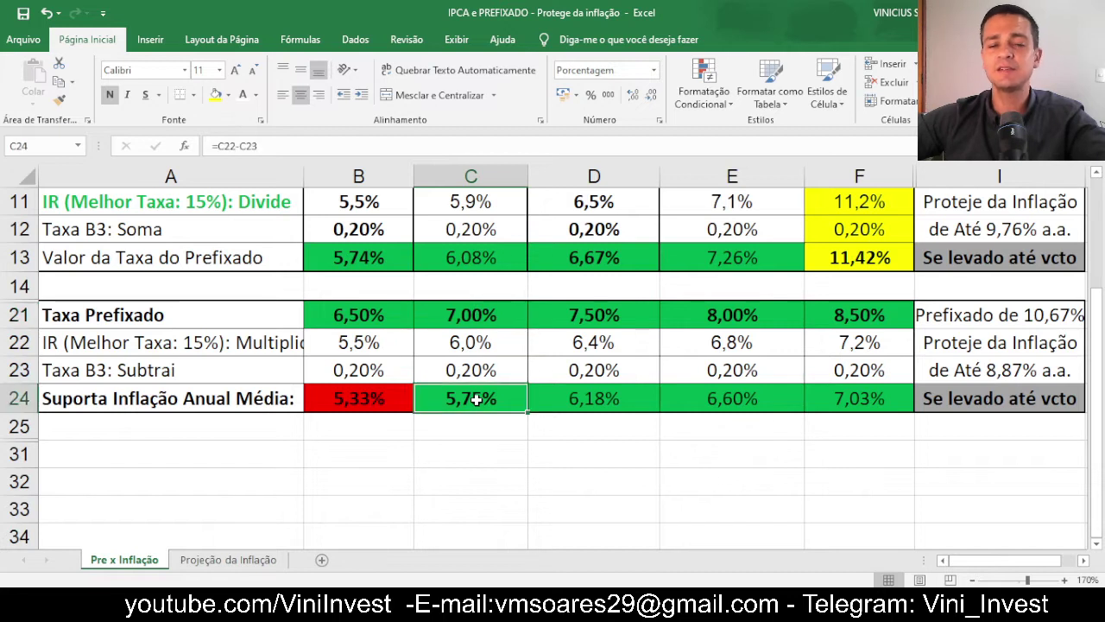
# Compare the Taxa Prefixado rates with the average inflation they withstand in columns D to F
pyautogui.click(598, 314)
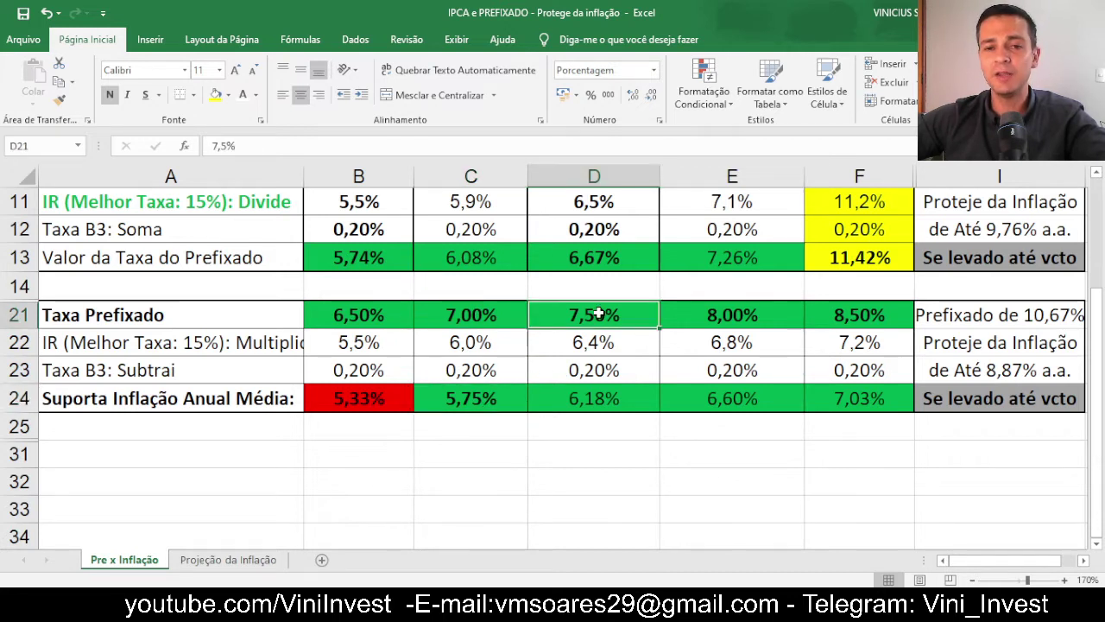
pyautogui.moveTo(598, 314); pyautogui.dragTo(599, 401)
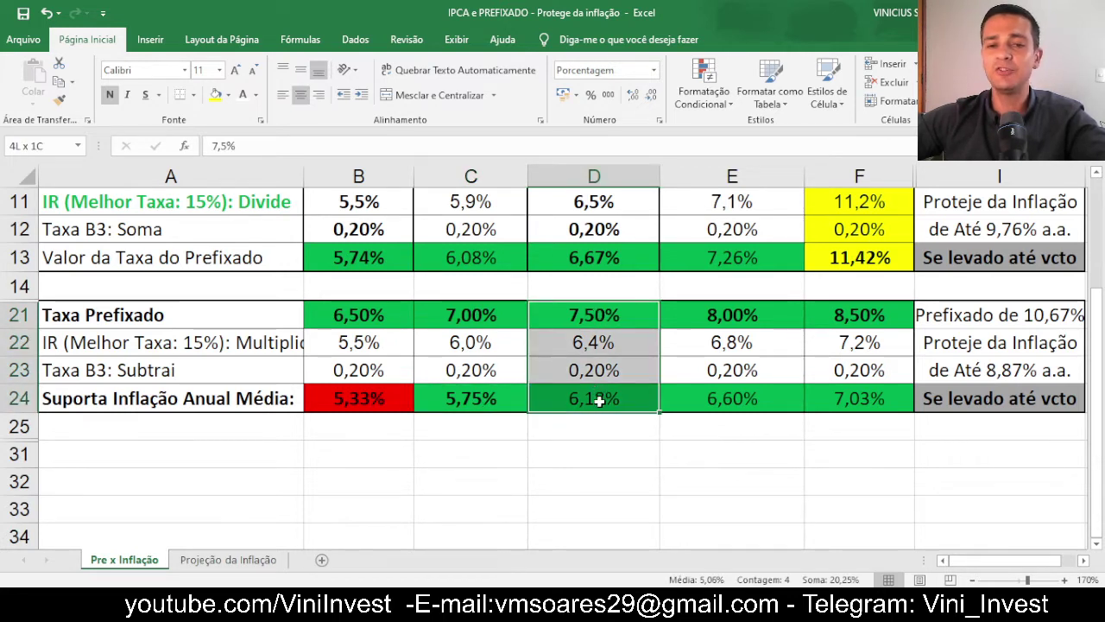
pyautogui.click(608, 401)
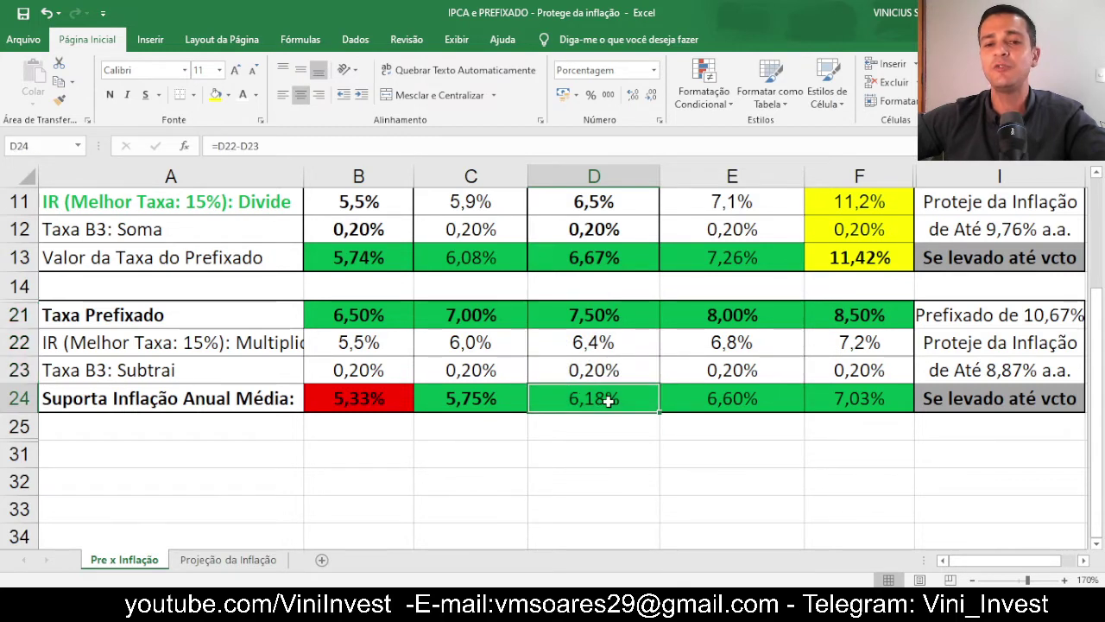
pyautogui.click(610, 316)
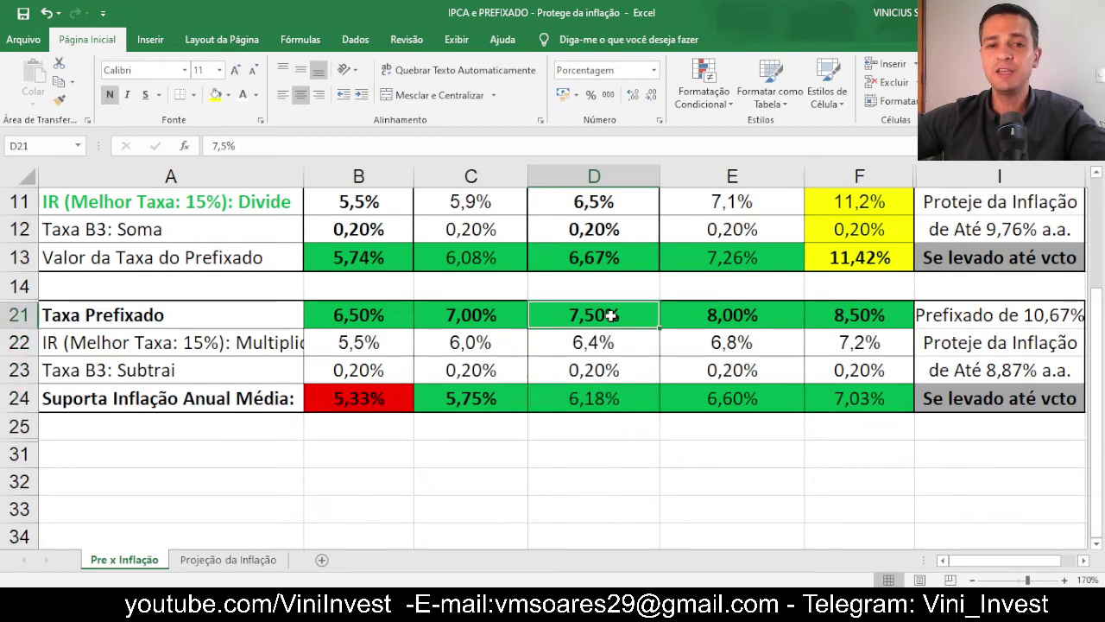
pyautogui.moveTo(610, 316); pyautogui.dragTo(800, 395)
pyautogui.click(857, 401)
# Delete the Prefixado inflation-protection note from cells I21 to I23
pyautogui.click(950, 316)
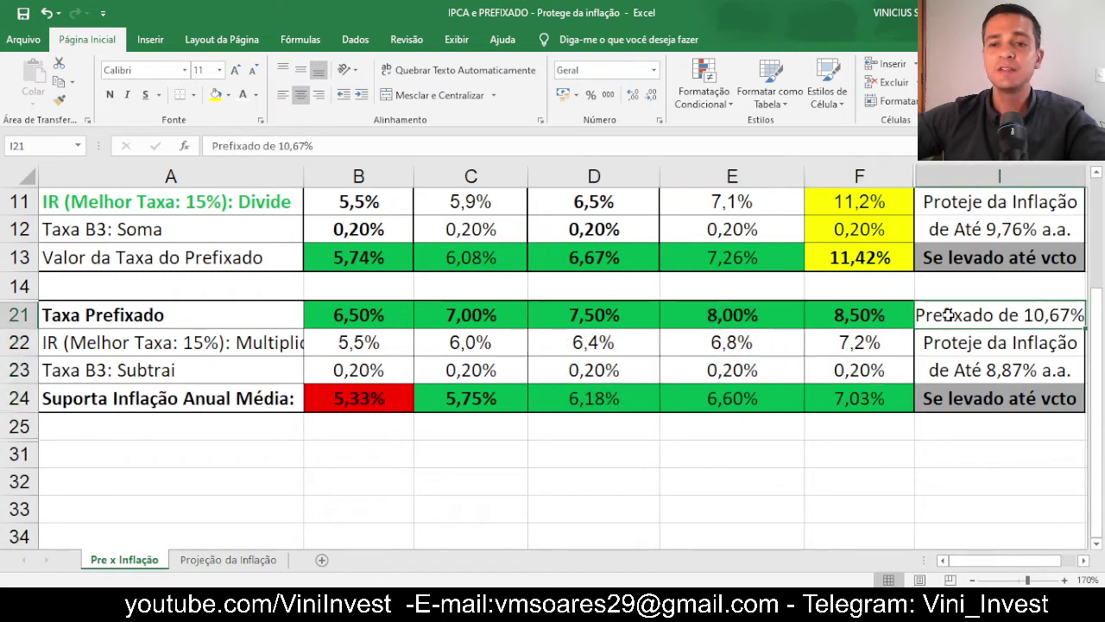
pyautogui.hotkey('shift', 'Down')
pyautogui.hotkey('shift', 'Down')
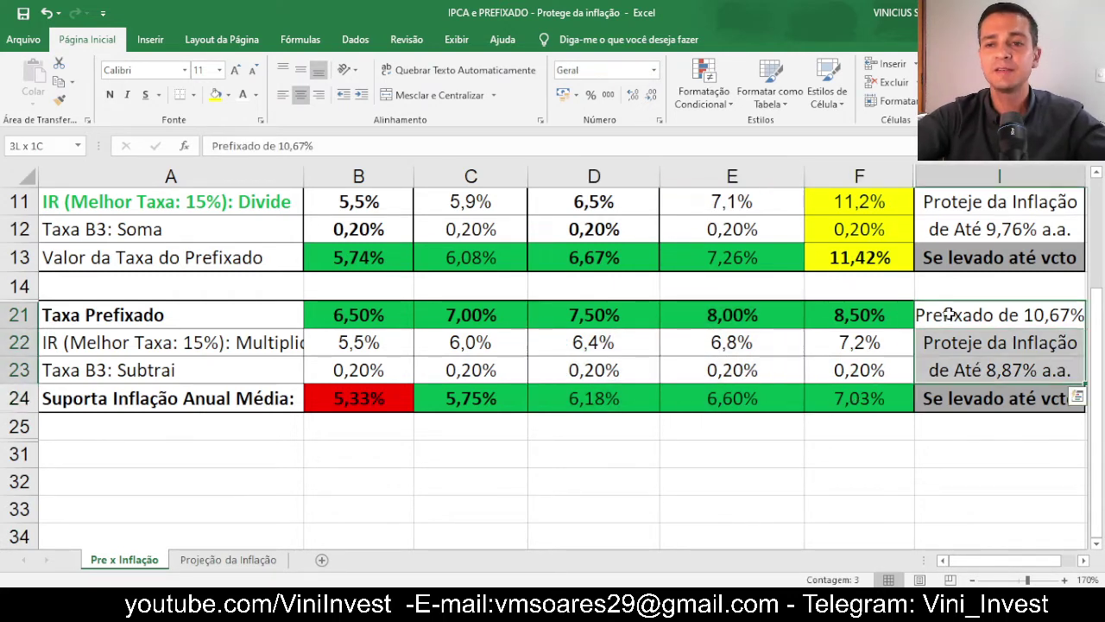
pyautogui.press('Delete')
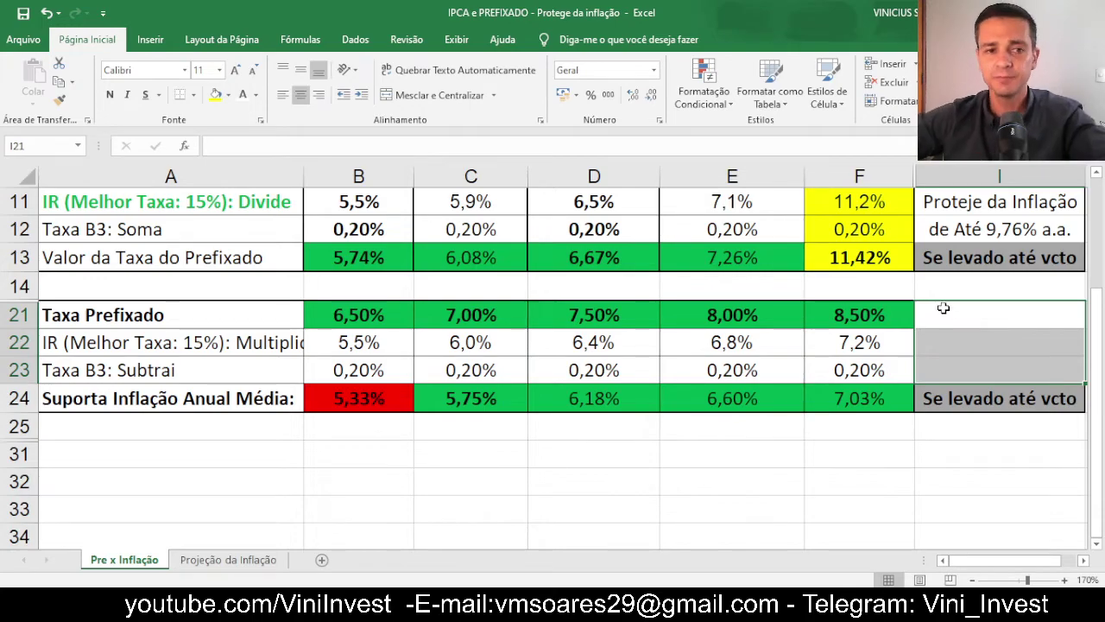
# Look over the inflation references and check the Inflação Anual (Estimada) values in B10 and D10
pyautogui.scroll(1, 949, 314)
pyautogui.scroll(1, 943, 309)
pyautogui.scroll(-1, 943, 308)
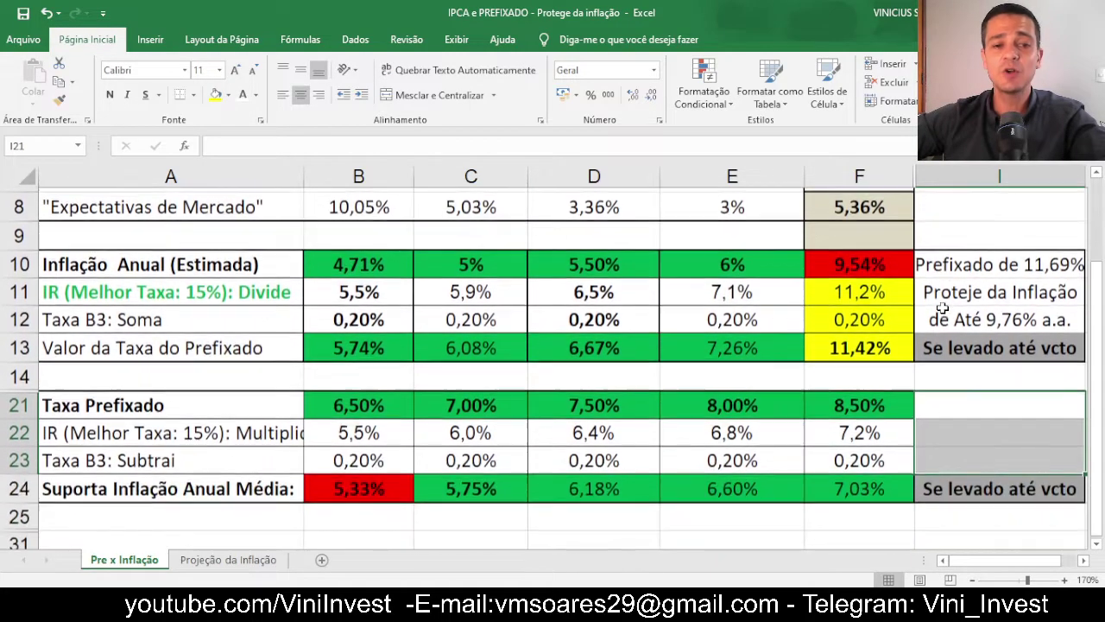
pyautogui.scroll(1, 943, 309)
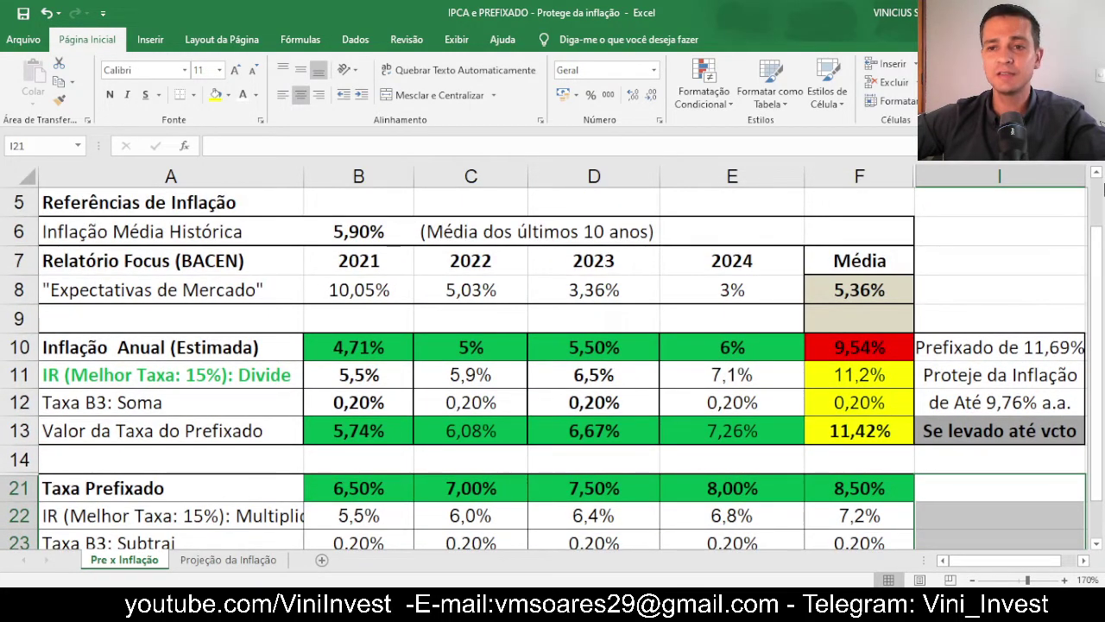
pyautogui.scroll(1, 1097, 175)
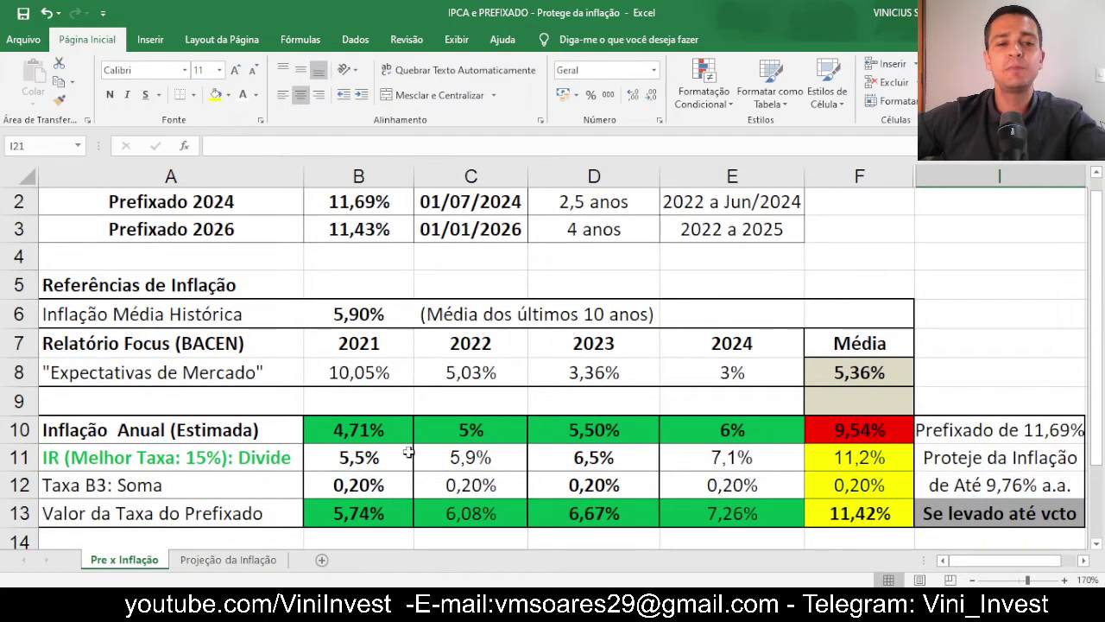
pyautogui.click(373, 430)
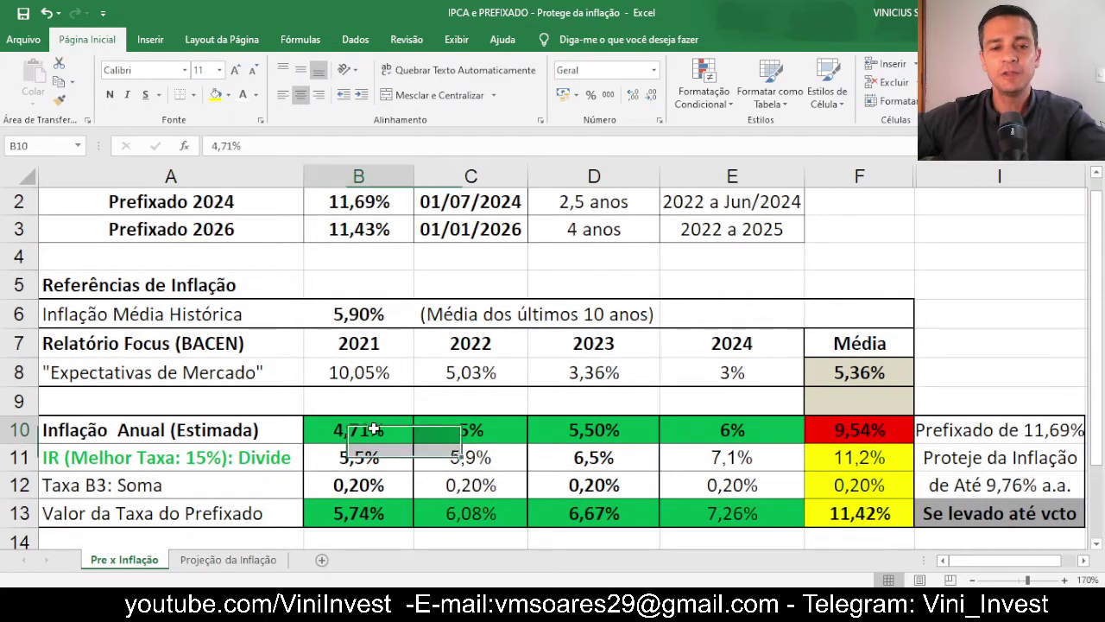
pyautogui.click(604, 427)
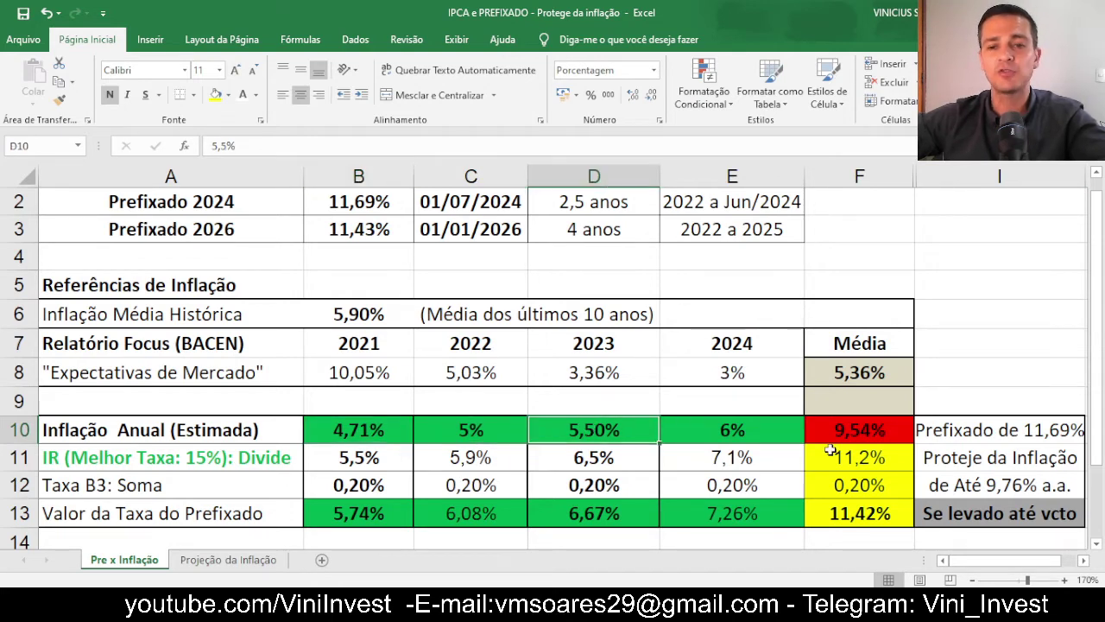
# Check the Prefixado 2024 and Prefixado 2026 rates in B2 and B3
pyautogui.scroll(1, 847, 445)
pyautogui.click(359, 231)
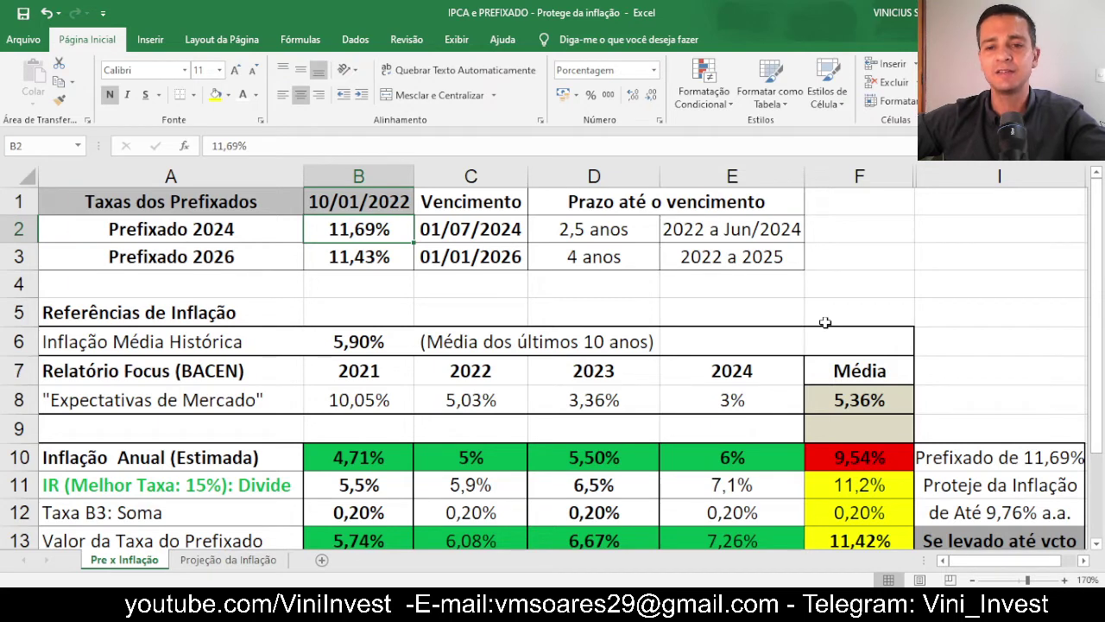
pyautogui.click(370, 258)
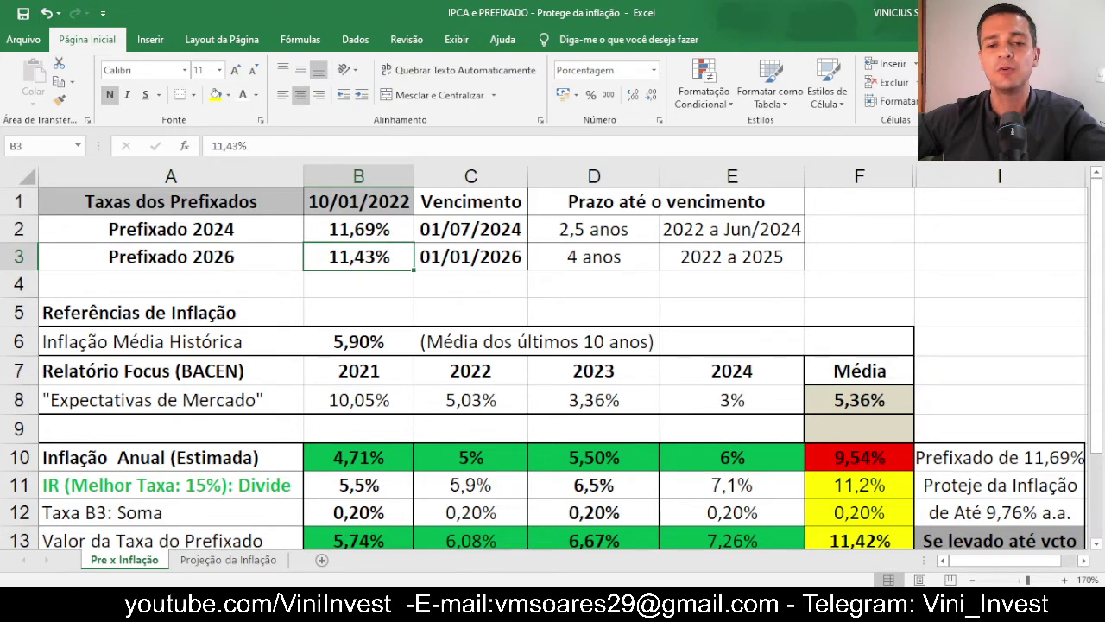
# Open the Calculator app and move its window around over the spreadsheet
pyautogui.press('super')
pyautogui.write('cal')
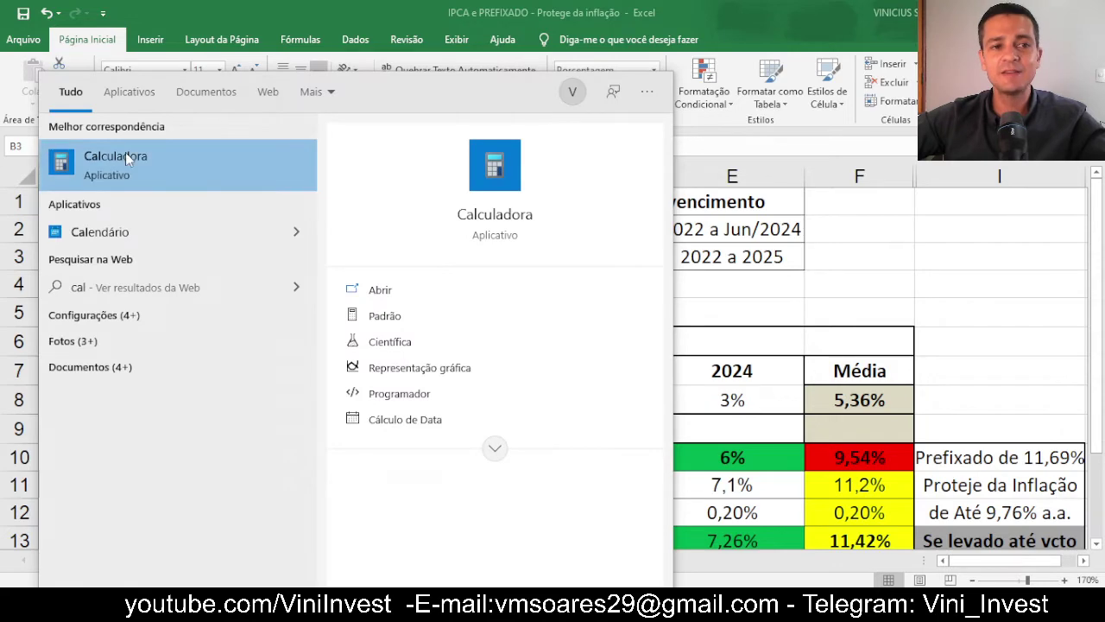
pyautogui.click(125, 160)
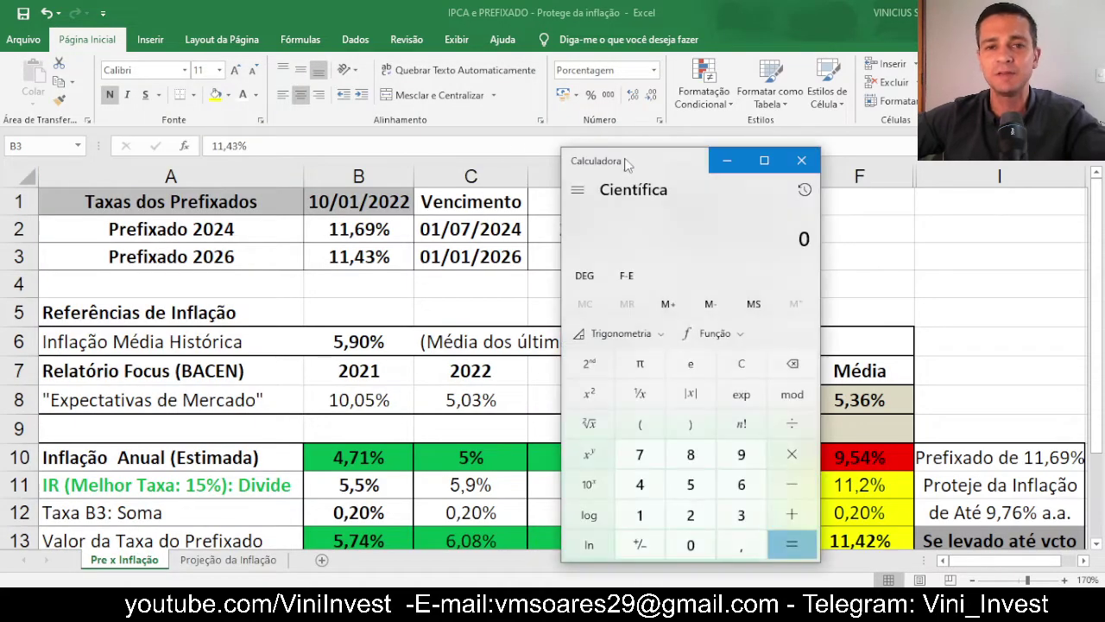
pyautogui.moveTo(623, 157); pyautogui.dragTo(478, 29)
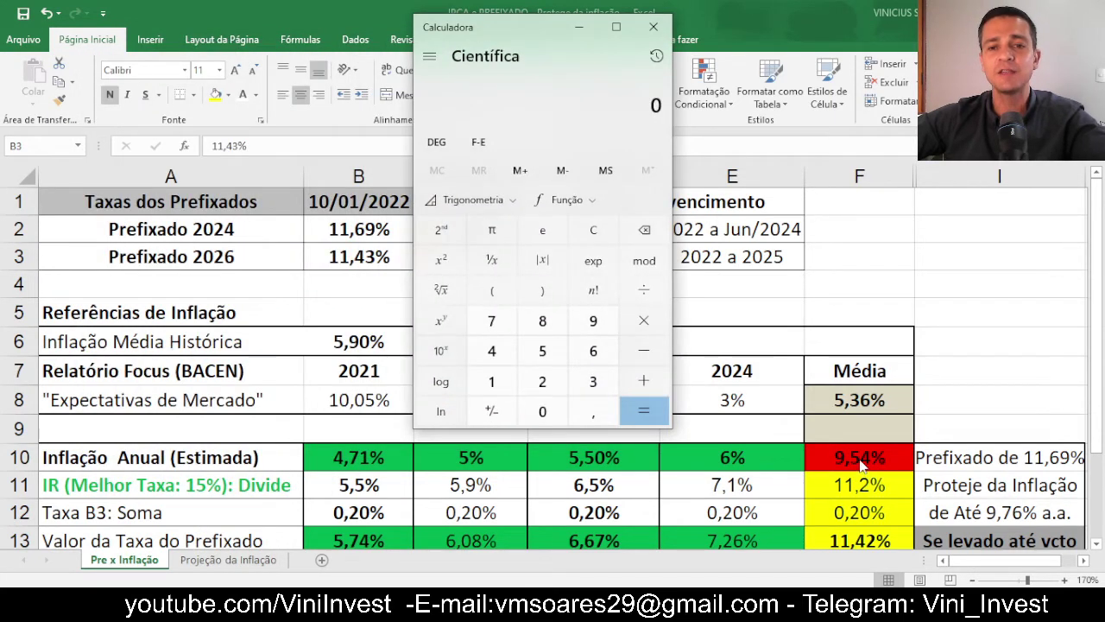
pyautogui.moveTo(545, 50); pyautogui.dragTo(906, 116)
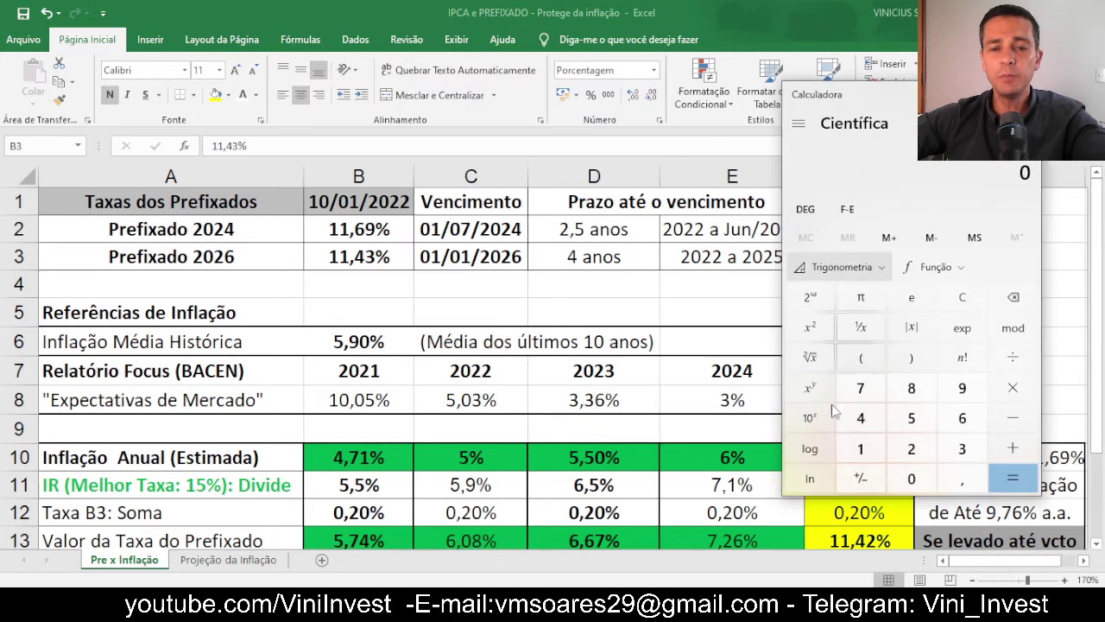
# Return to Excel and compare the estimated annual inflation in E10 with the Valor da Taxa do Prefixado in E13
pyautogui.hotkey('alt', 'Tab')
pyautogui.click(728, 456)
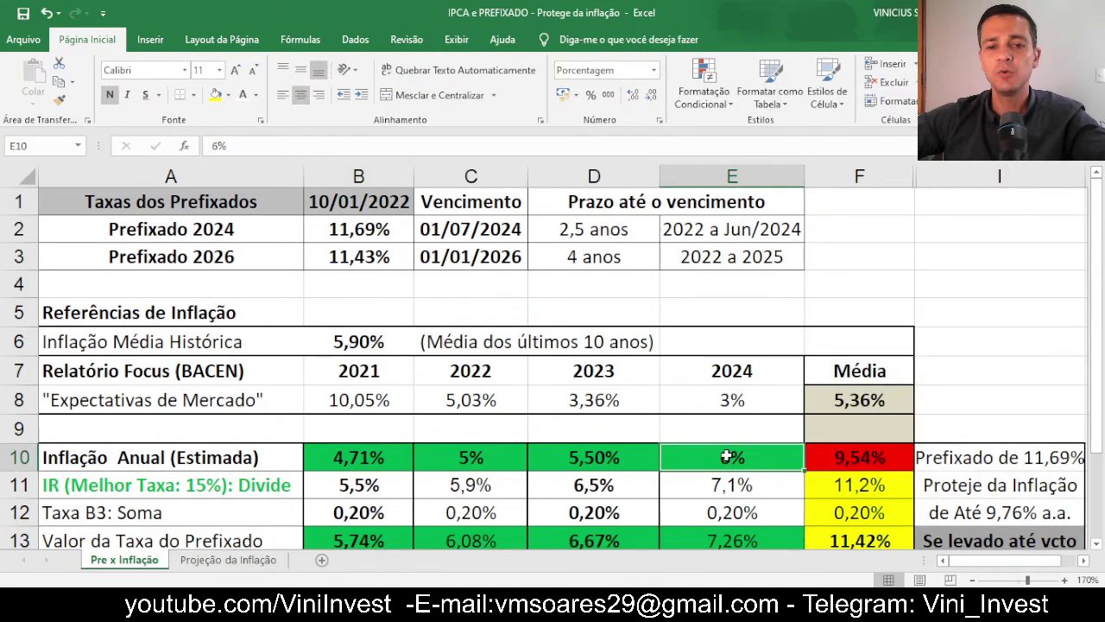
pyautogui.scroll(-1, 728, 456)
pyautogui.click(733, 458)
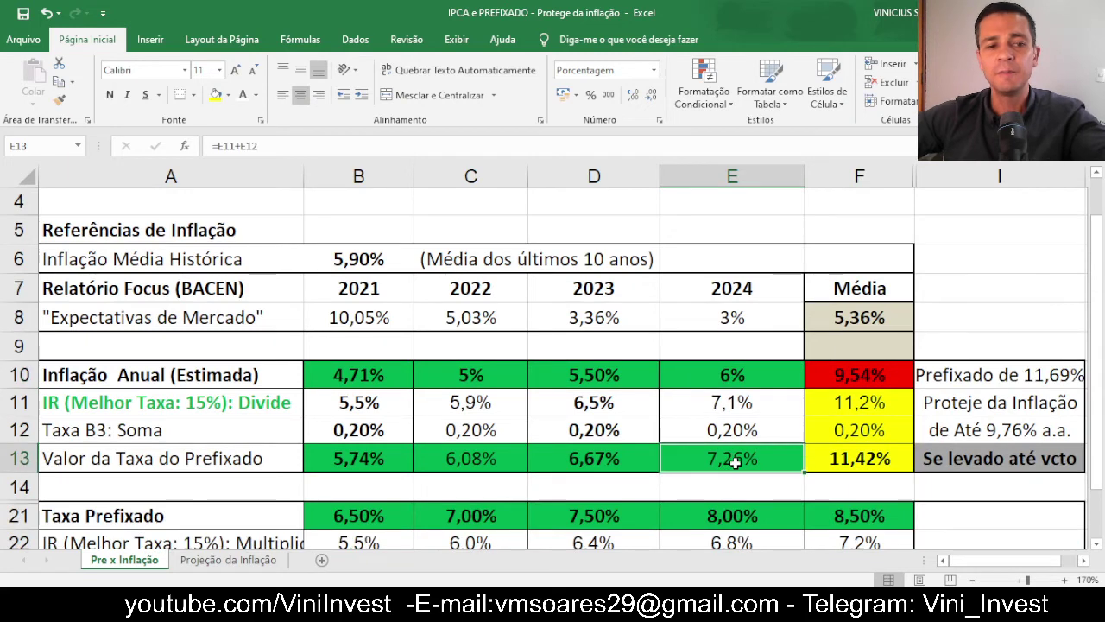
pyautogui.click(747, 373)
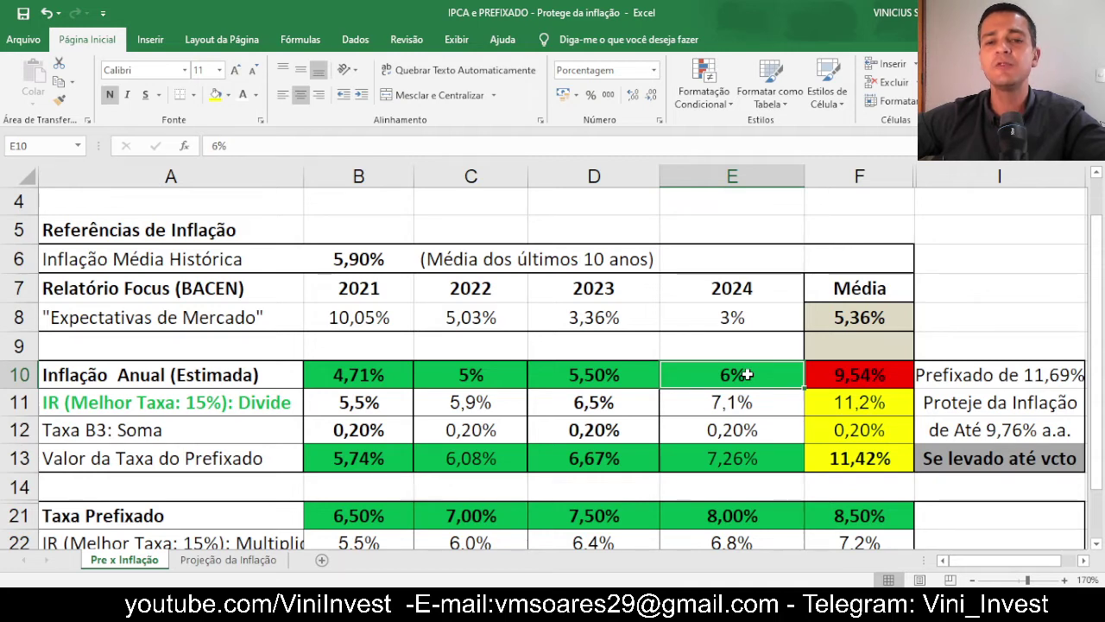
pyautogui.click(728, 465)
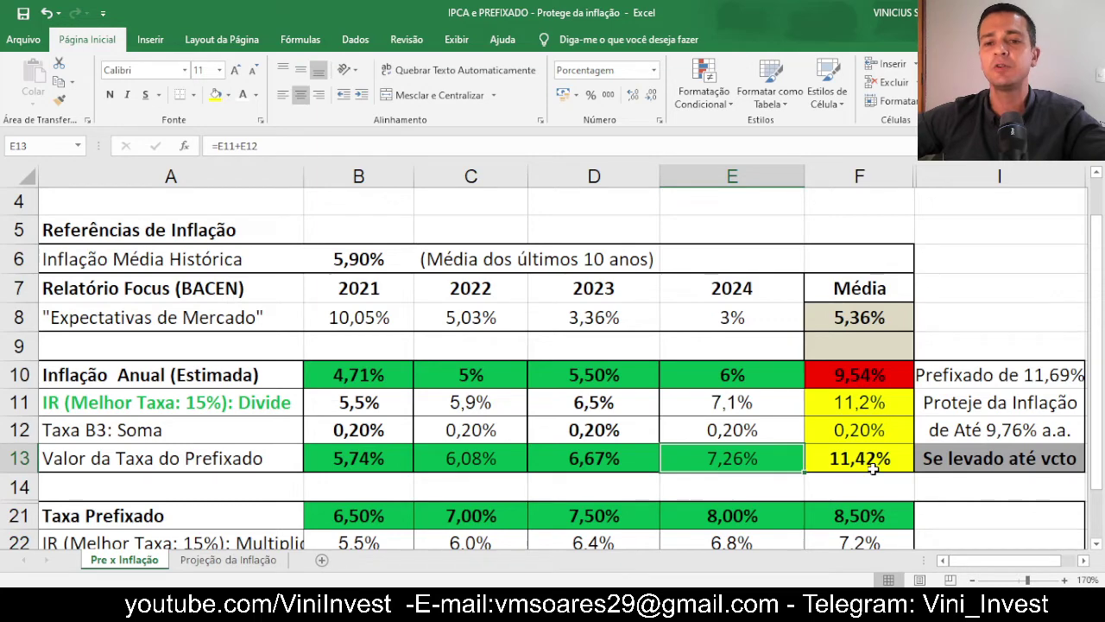
# Compare the Valor da Taxa do Prefixado in F13 with the estimated inflation in F10 and the values across B10:F10
pyautogui.moveTo(1098, 251); pyautogui.dragTo(1098, 216)
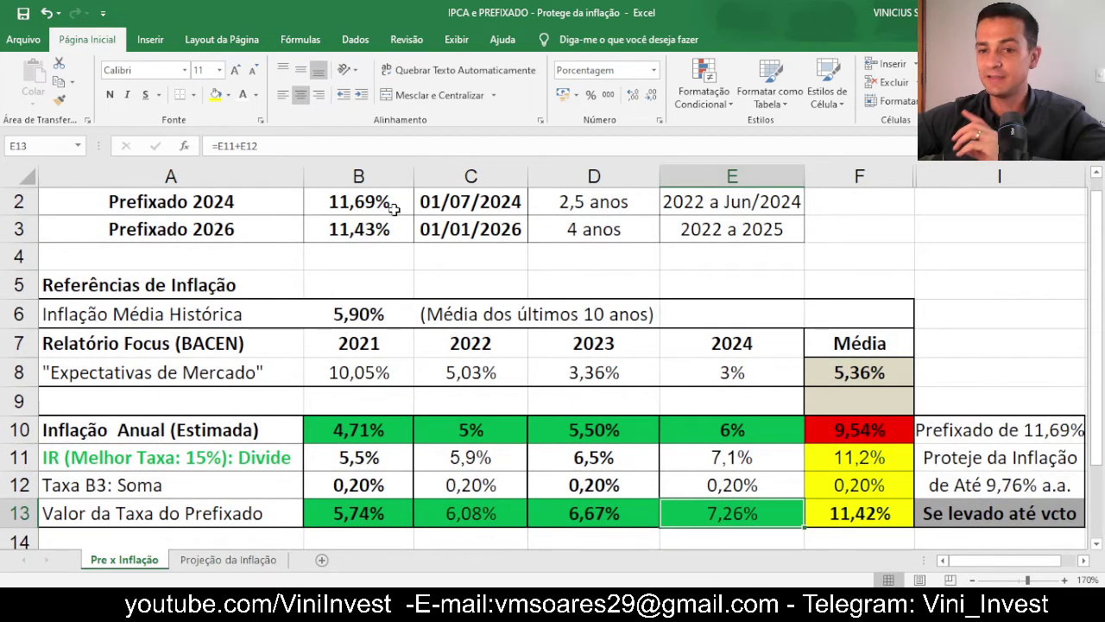
pyautogui.click(874, 514)
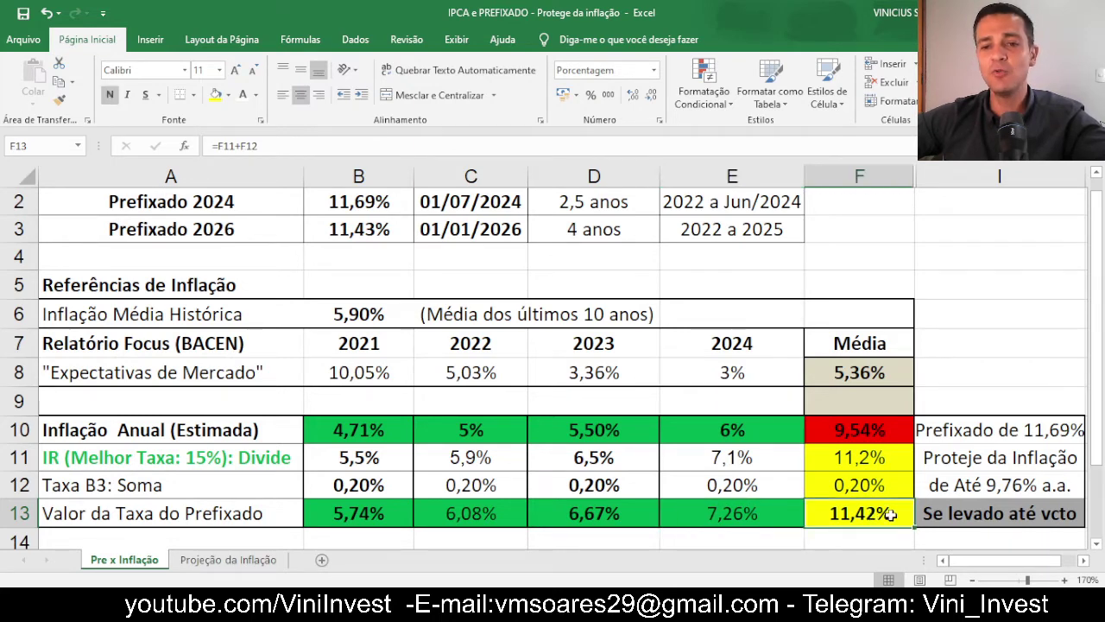
pyautogui.click(860, 429)
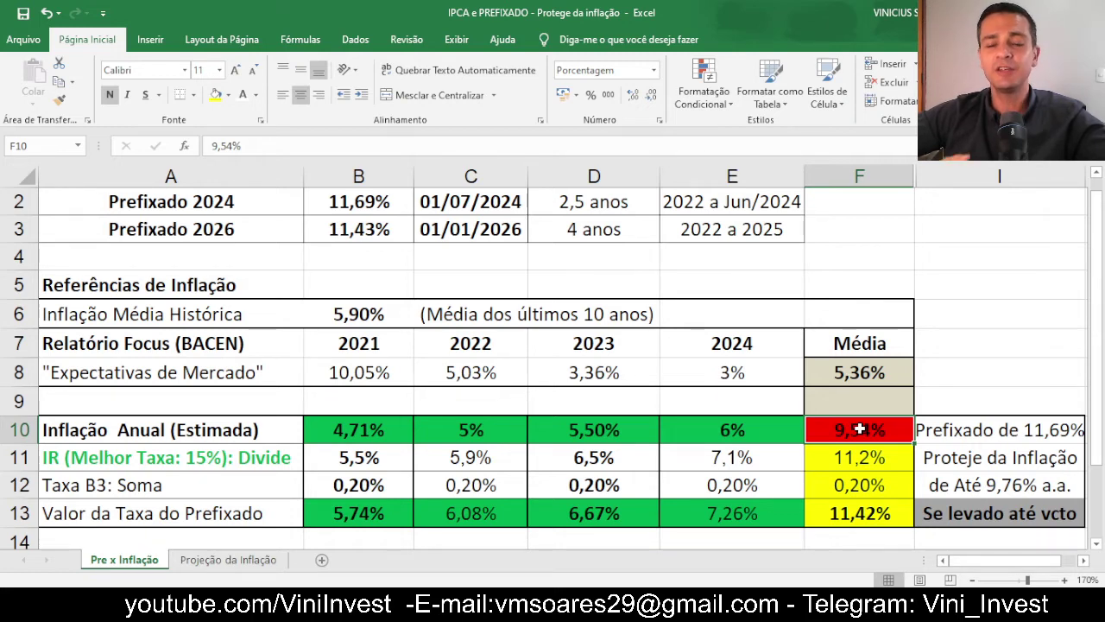
pyautogui.moveTo(860, 429); pyautogui.dragTo(380, 439)
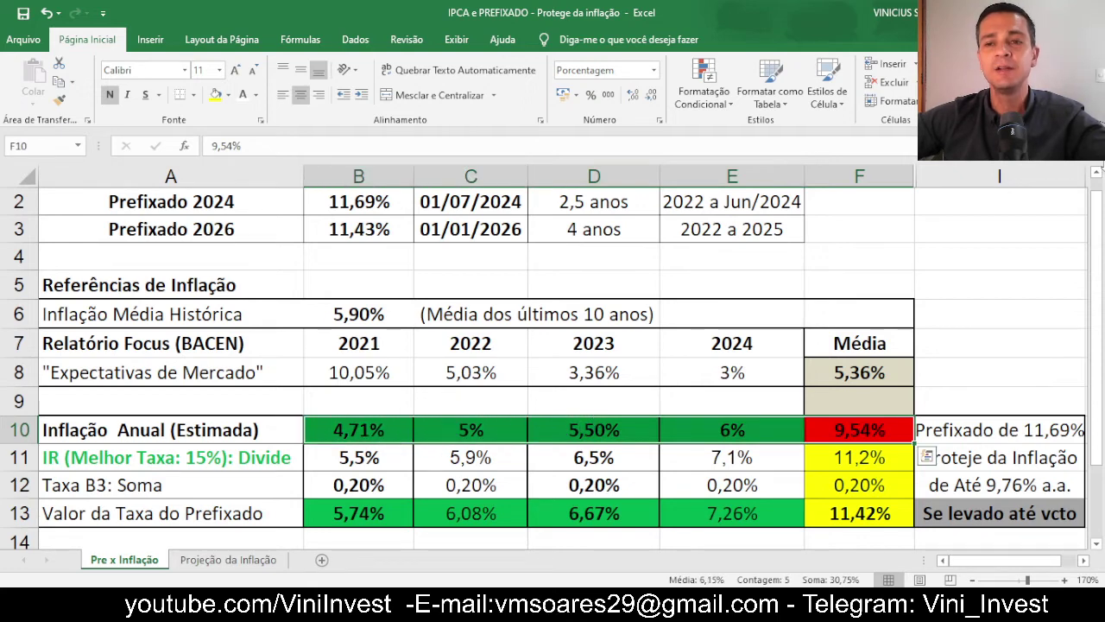
pyautogui.click(1096, 172)
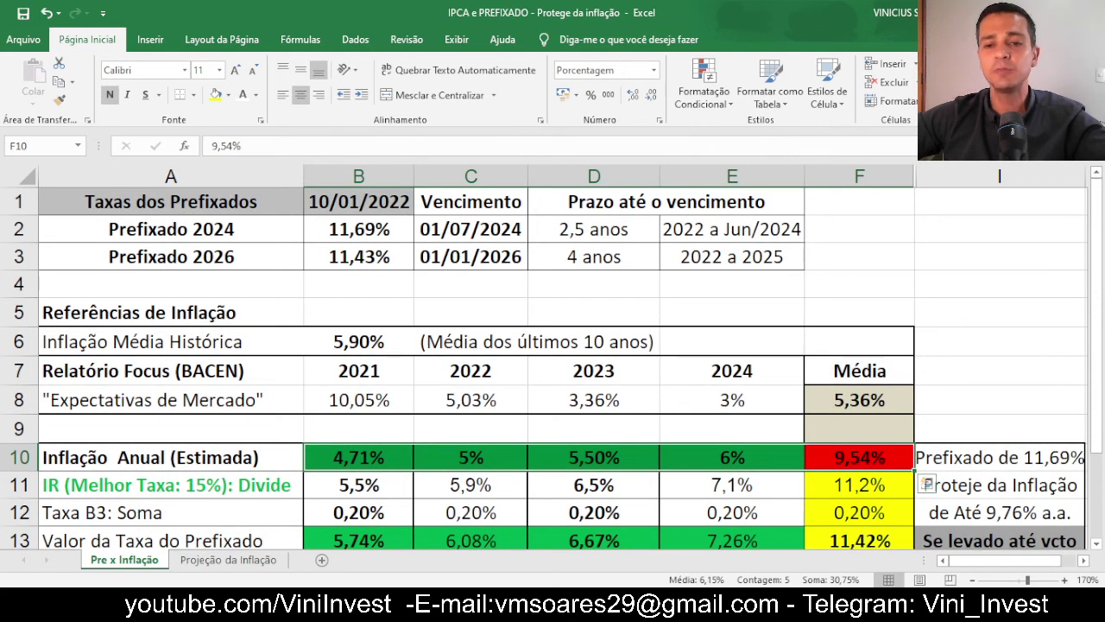
# Check the income tax division formula in cell B11
pyautogui.press('XF86Calculator')
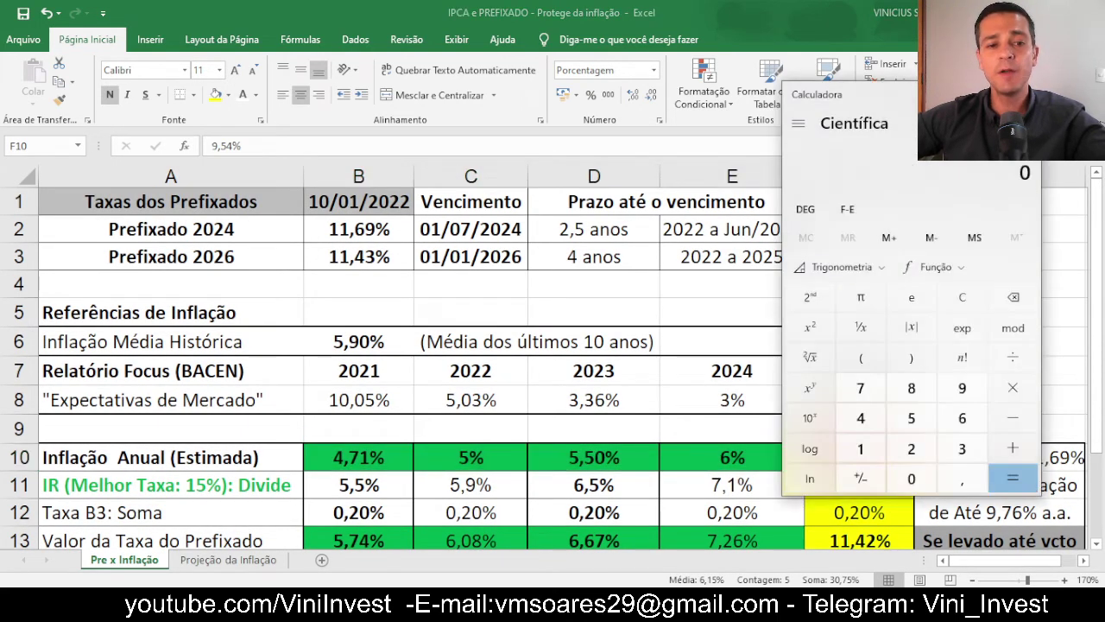
pyautogui.hotkey('alt', 'Tab')
pyautogui.press('F2')
pyautogui.click(373, 486)
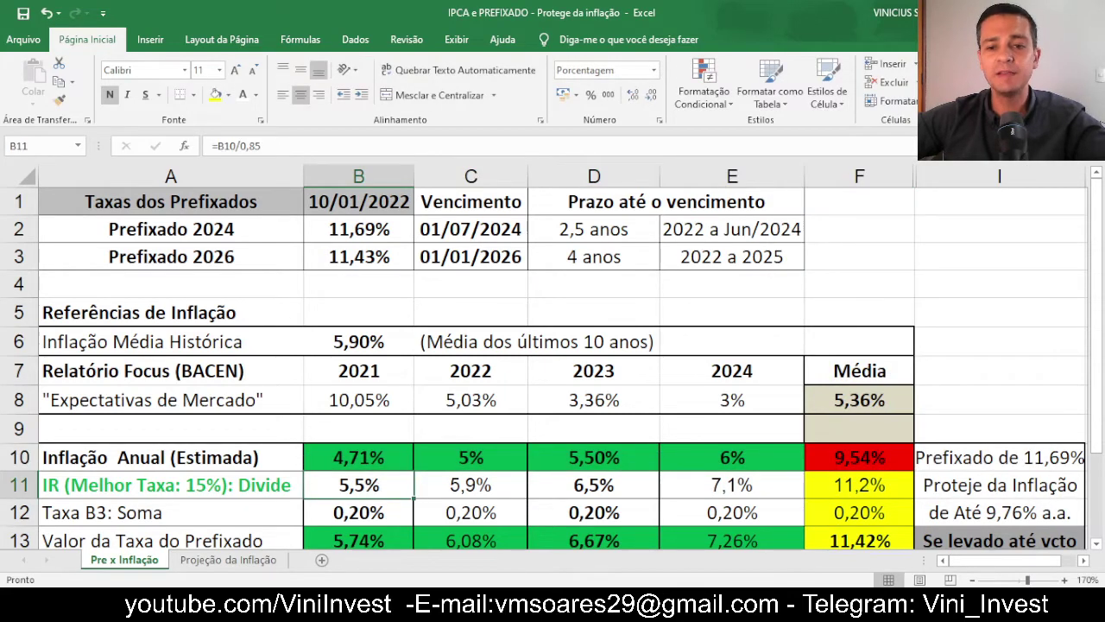
# Switch to Calculator and place its small window above the Inflação Anual (Estimada) row
pyautogui.press('XF86Calculator')
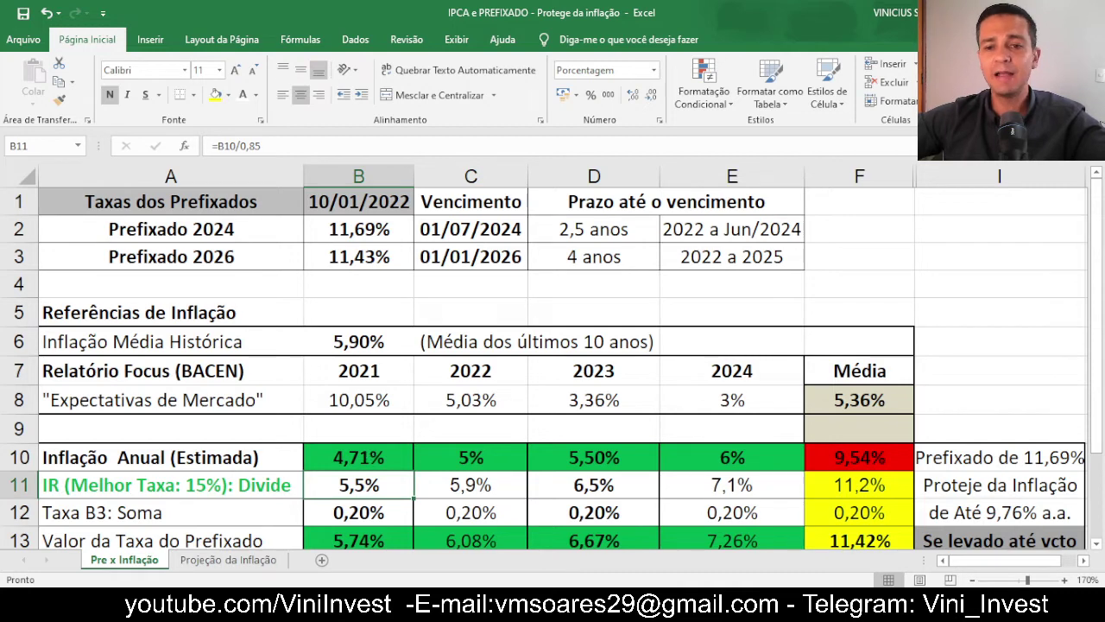
pyautogui.moveTo(870, 82); pyautogui.dragTo(423, 15)
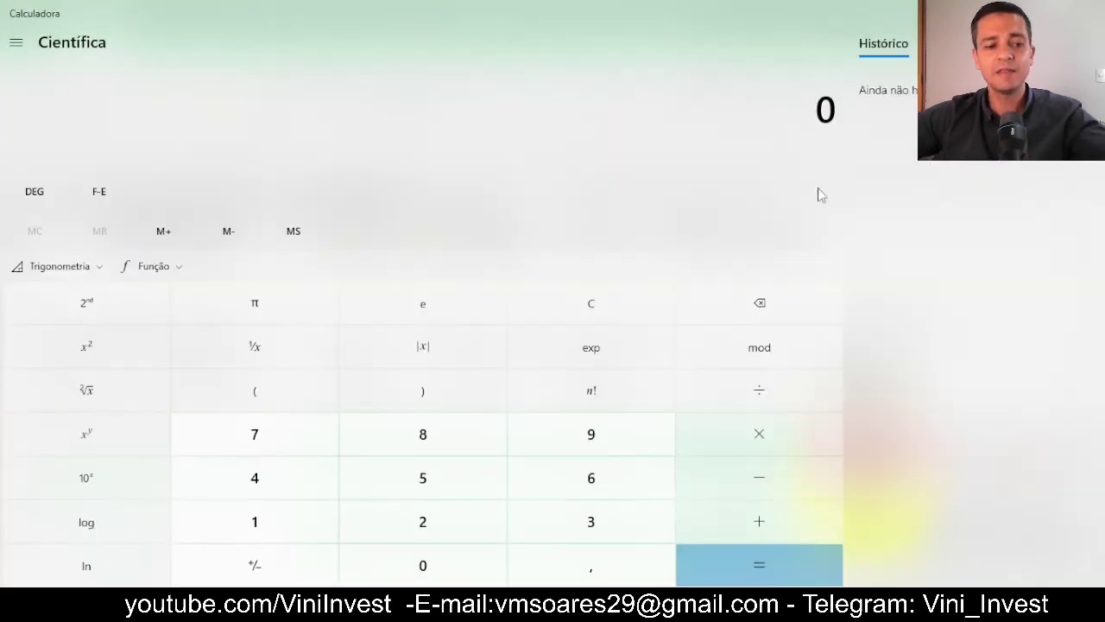
pyautogui.hotkey('alt', 'Tab')
pyautogui.hotkey('alt', 'Tab')
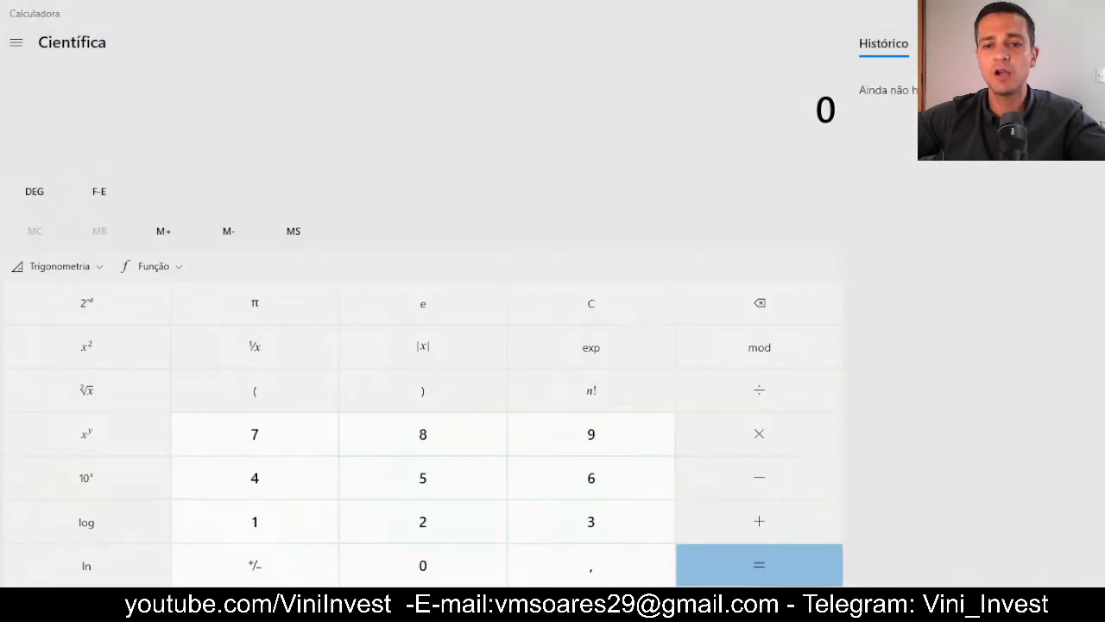
pyautogui.press('super+Down')
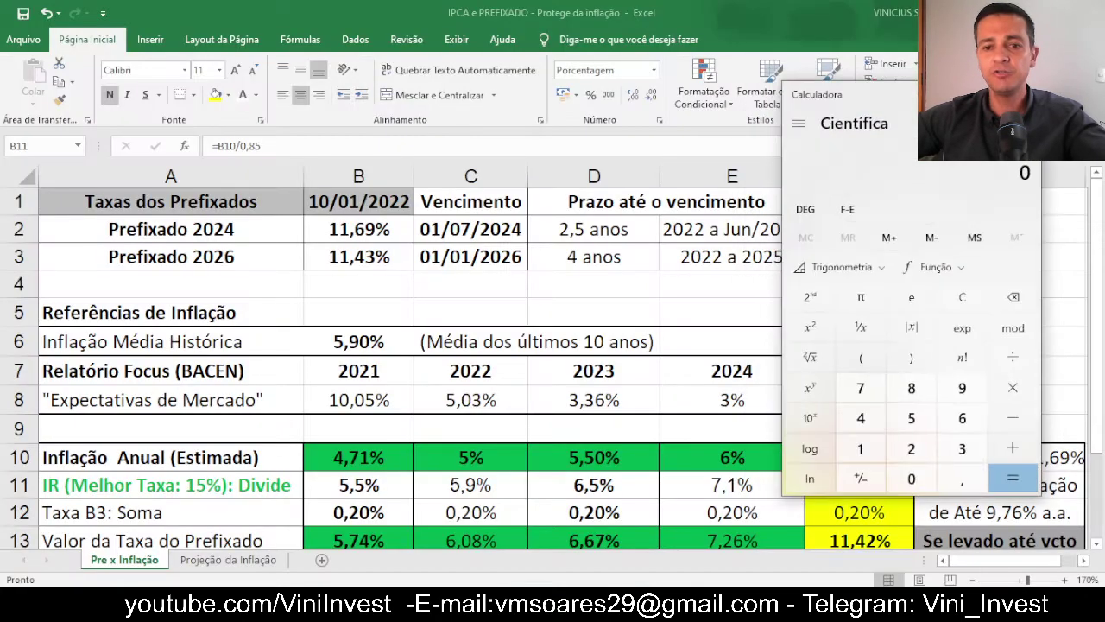
pyautogui.moveTo(853, 87); pyautogui.dragTo(586, 7)
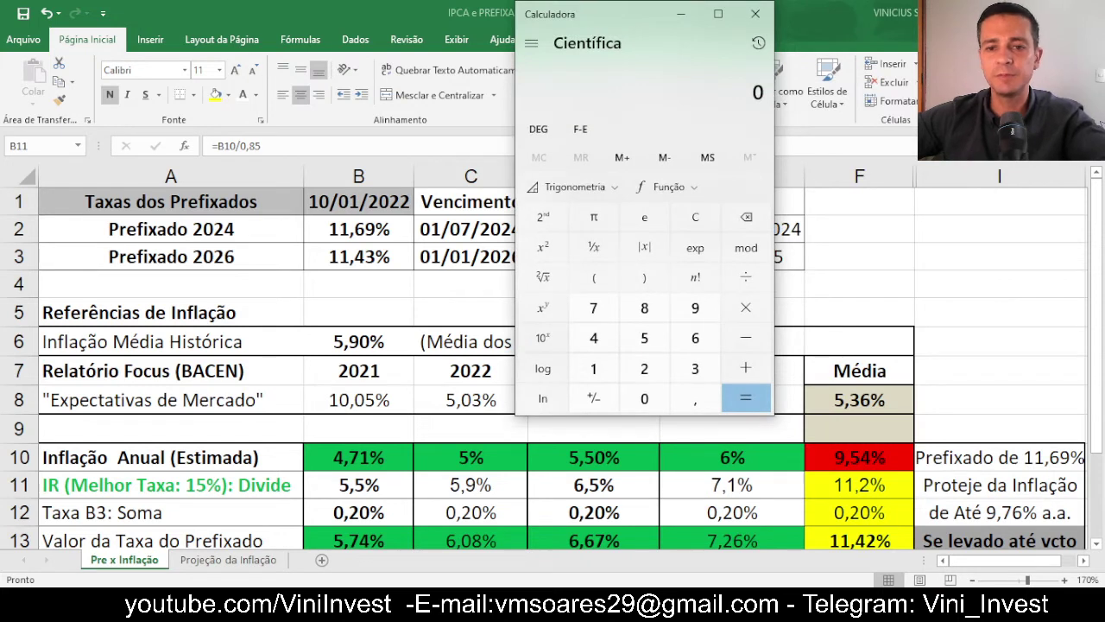
# Calculate 6 divided by 0,85 plus 0,2 in Calculator, clearing any earlier entry
pyautogui.write('9,54')
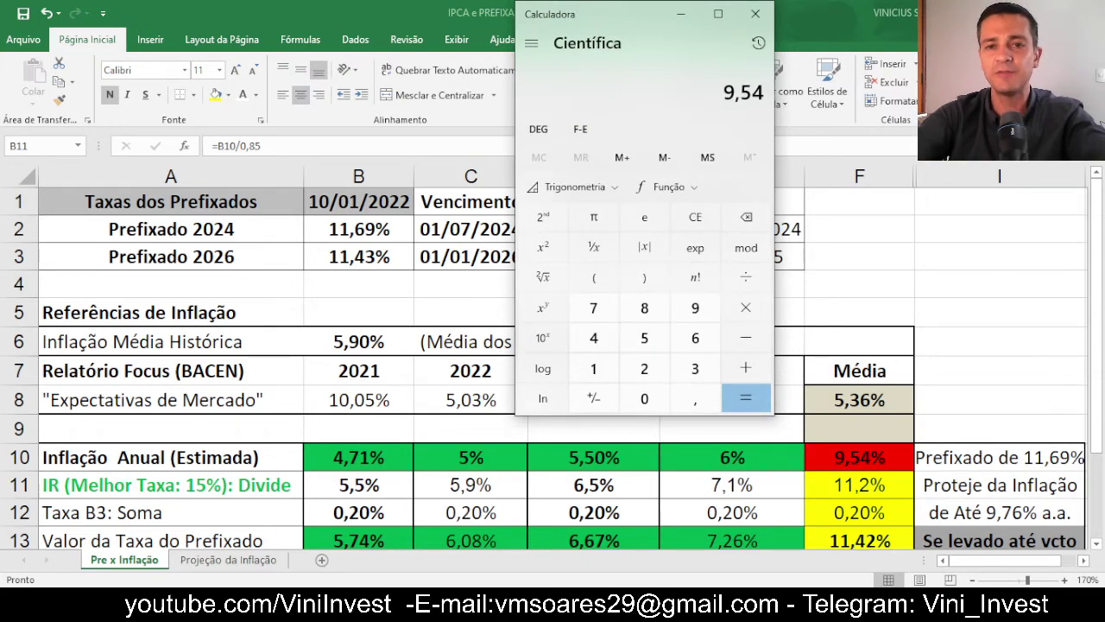
pyautogui.press('Escape')
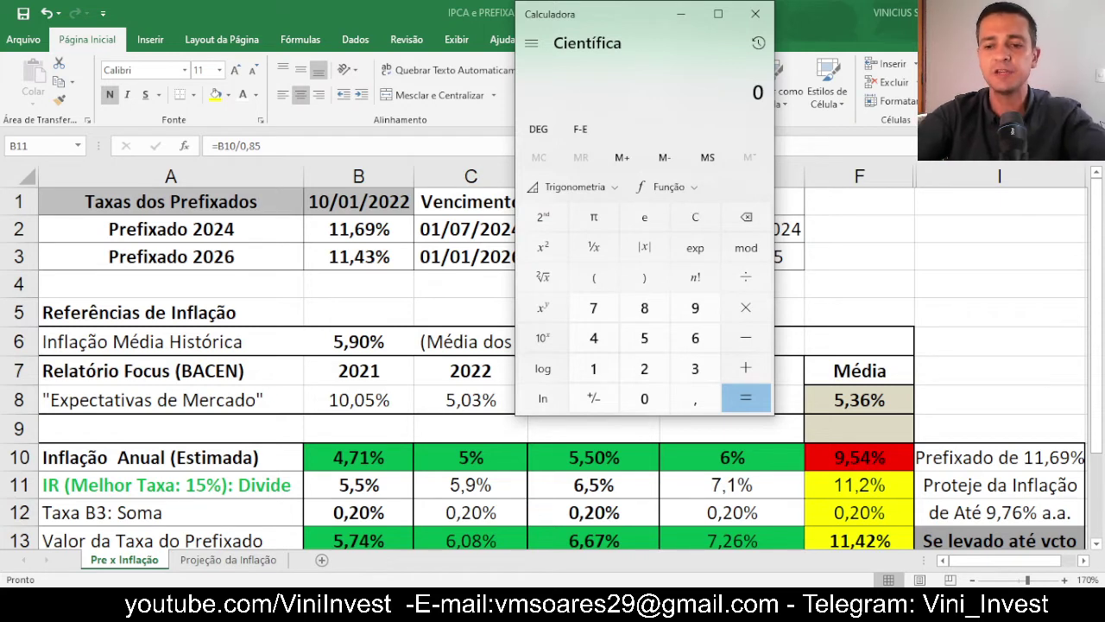
pyautogui.write('6')
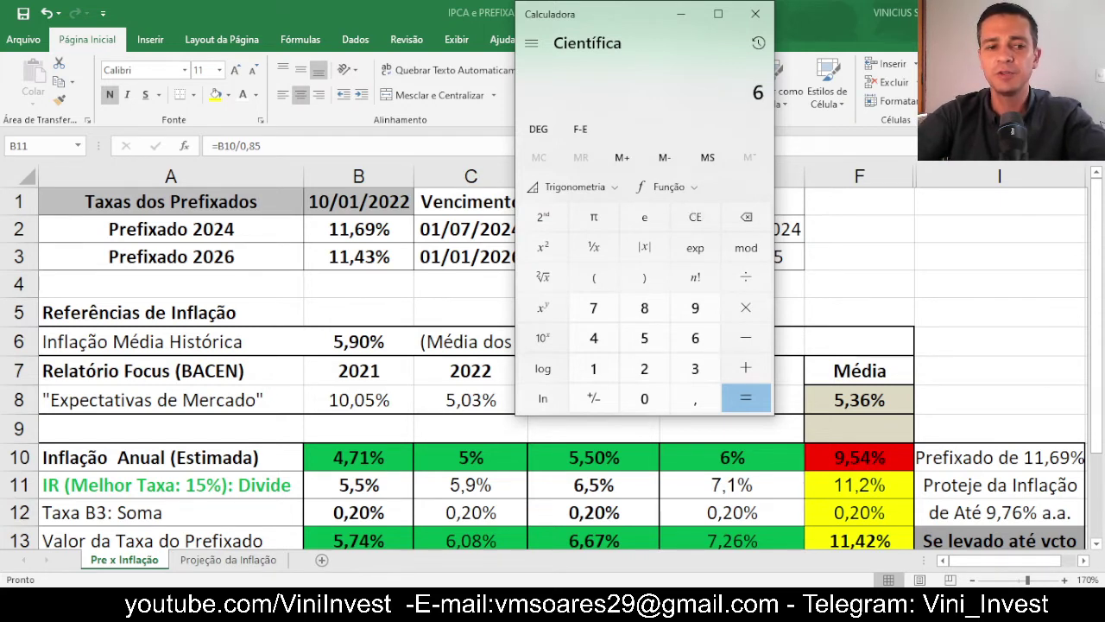
pyautogui.press('/')
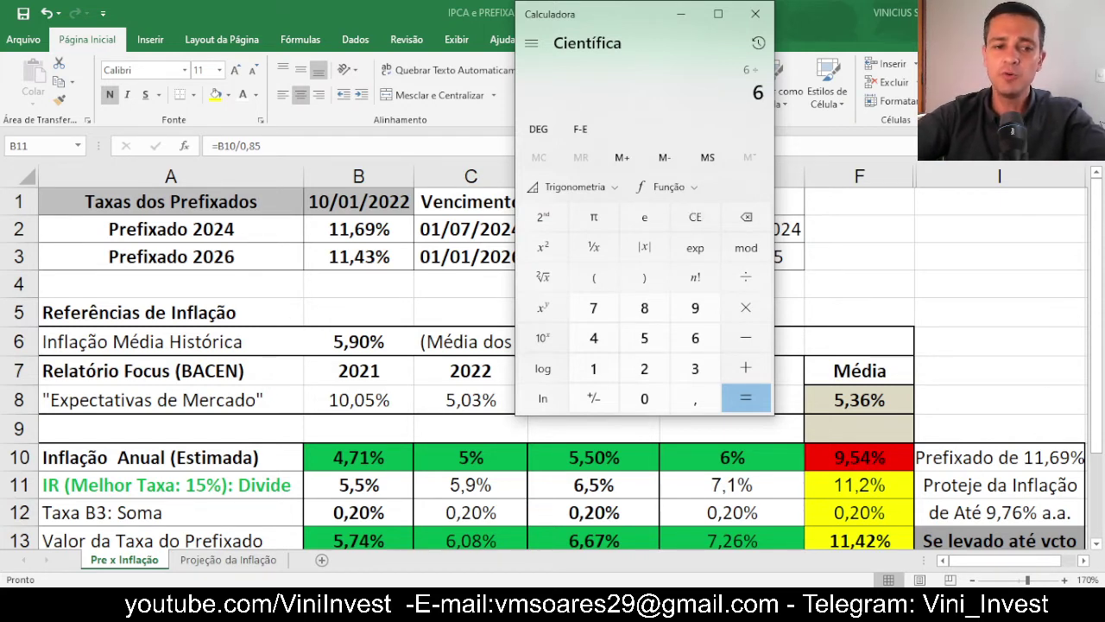
pyautogui.write(',85')
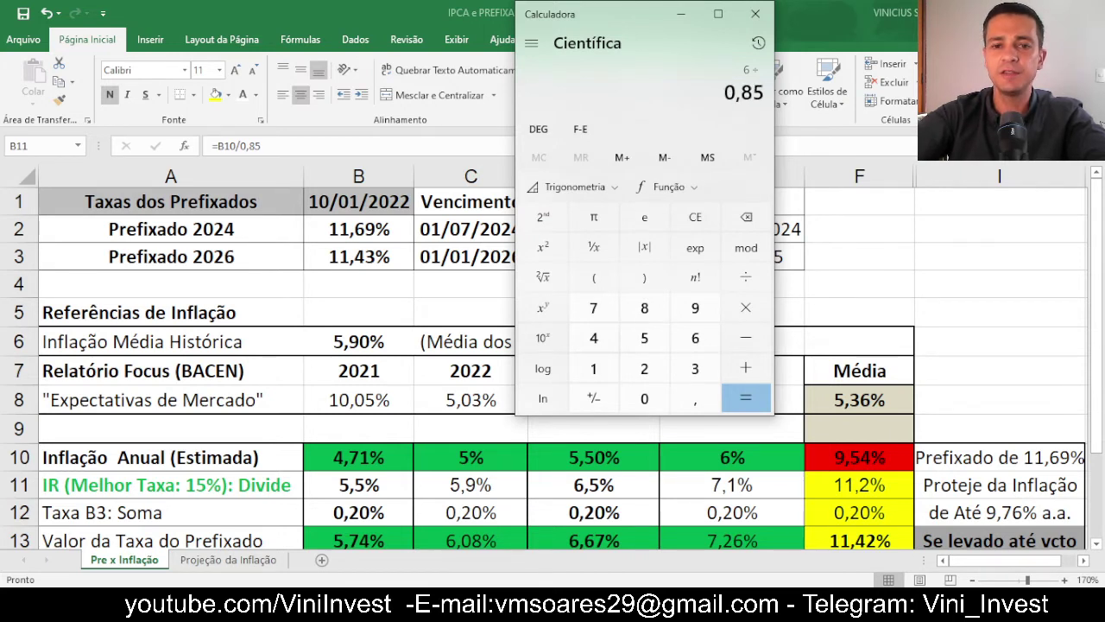
pyautogui.press('Return')
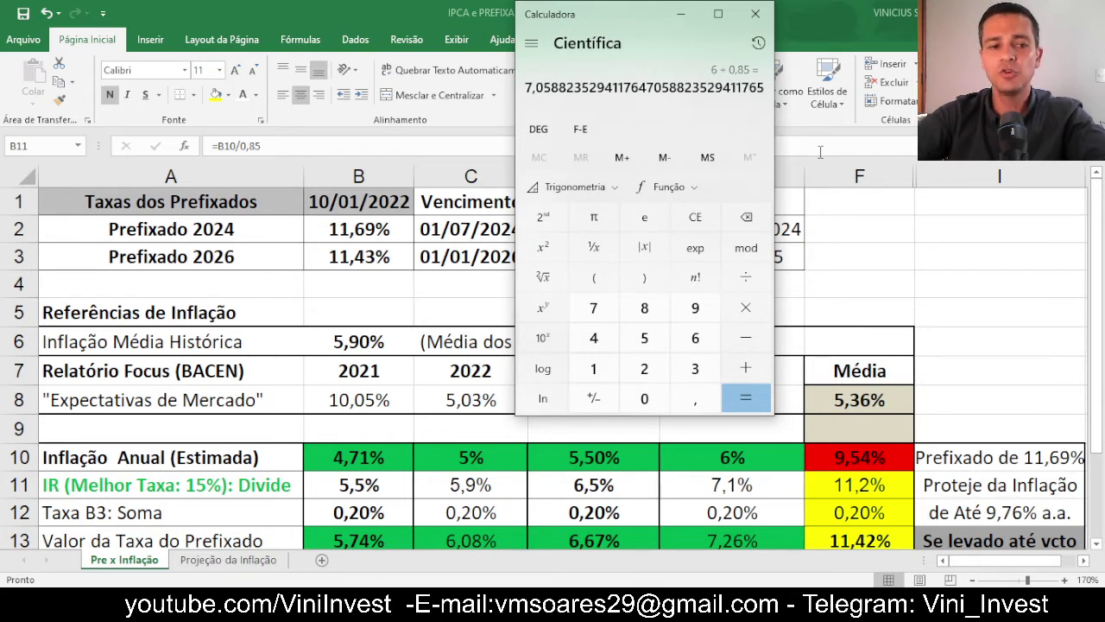
pyautogui.press('+')
pyautogui.write('0,2')
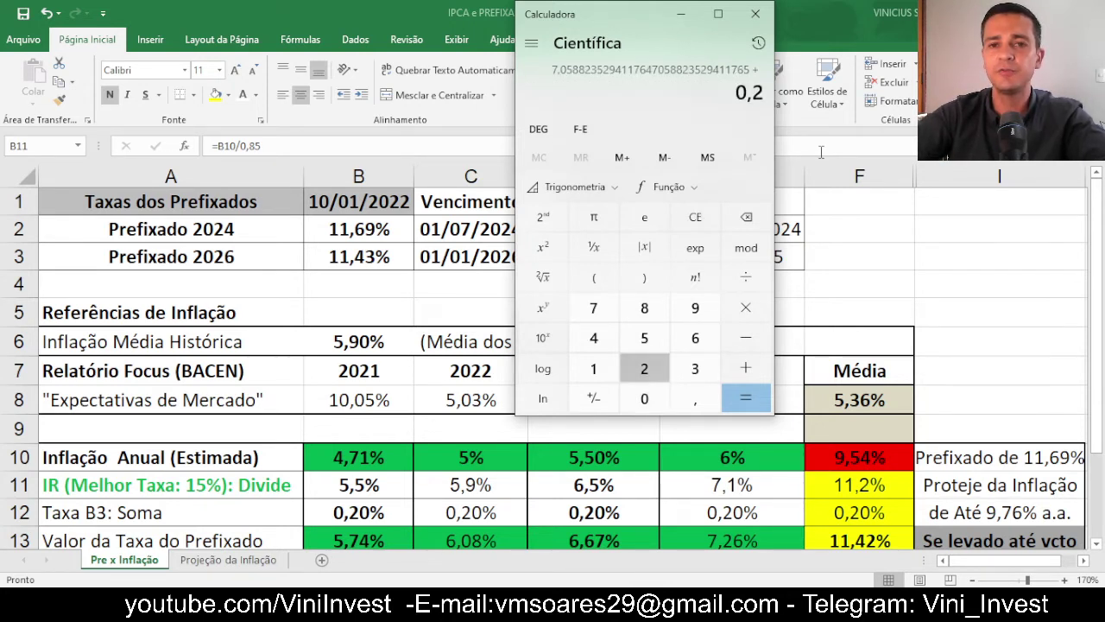
pyautogui.press('Return')
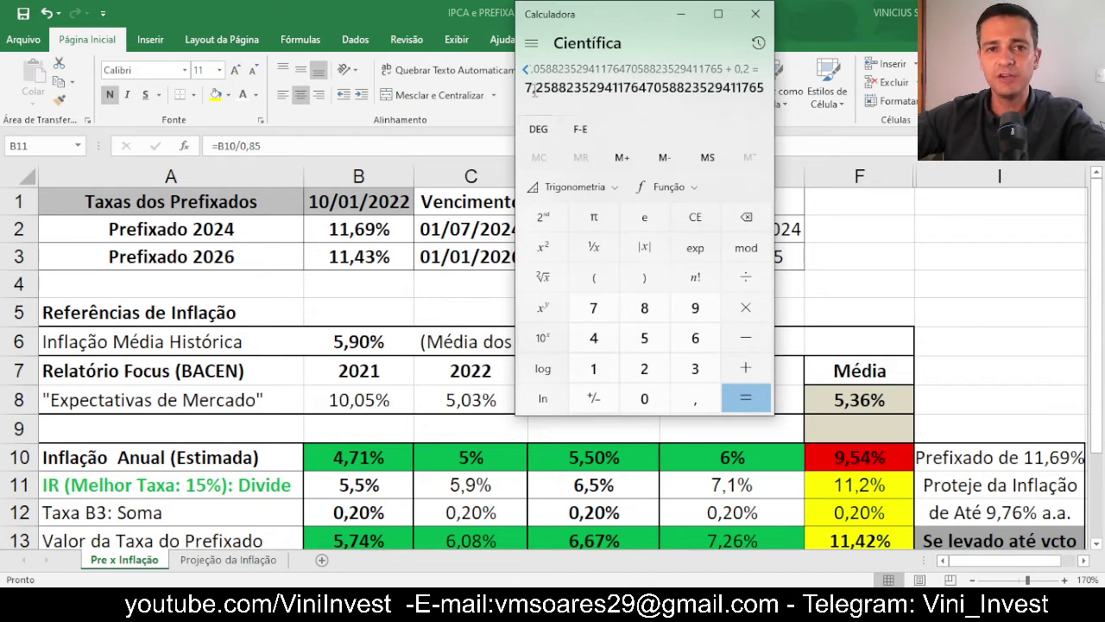
# Check E13 in Excel against the calculation by showing it with four decimal places, and restore two decimals
pyautogui.hotkey('alt', 'Tab')
pyautogui.click(771, 535)
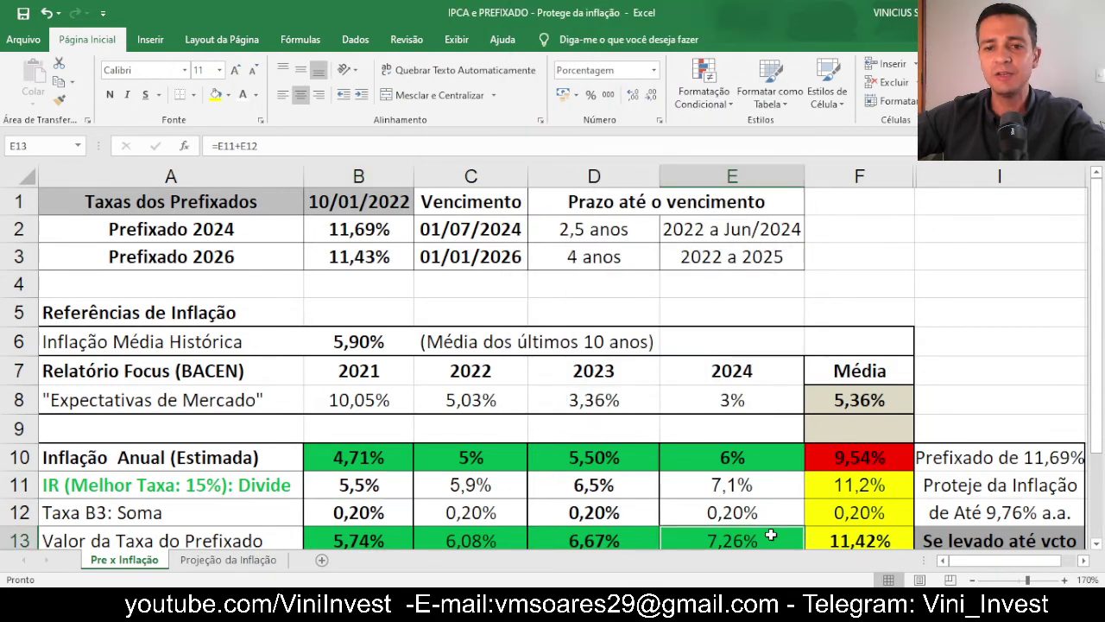
pyautogui.scroll(-1, 771, 535)
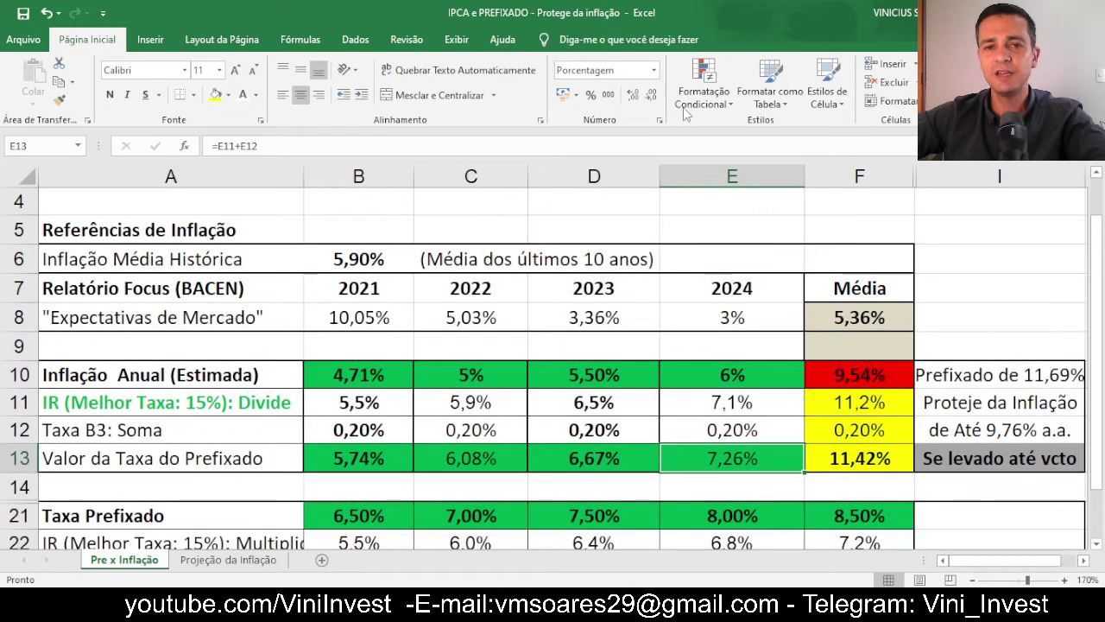
pyautogui.click(632, 94)
pyautogui.click(632, 94)
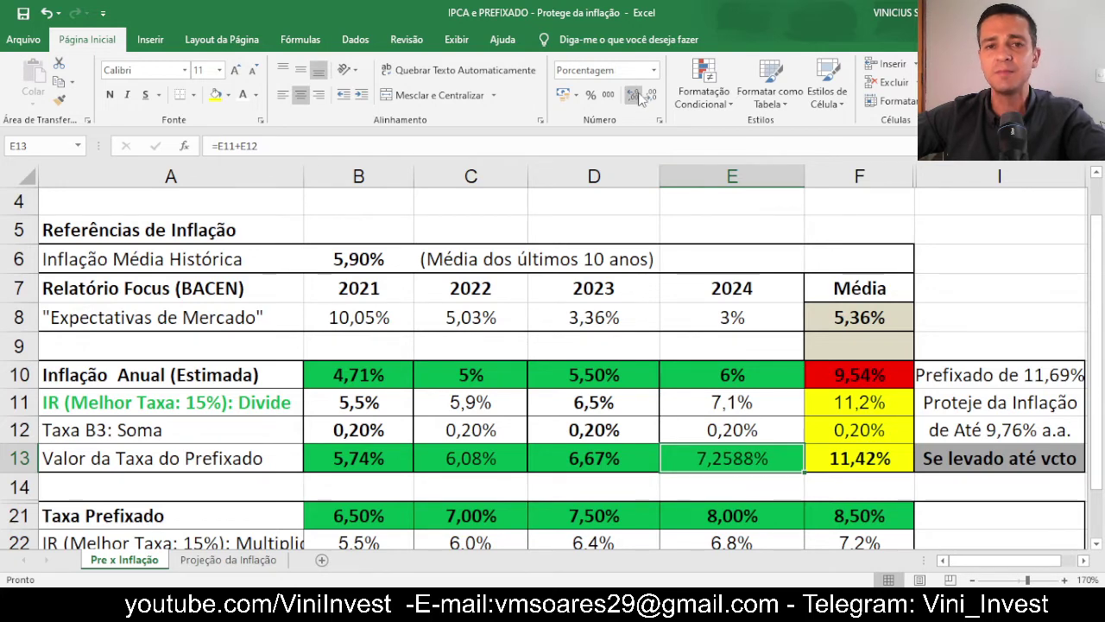
pyautogui.click(652, 95)
pyautogui.click(652, 94)
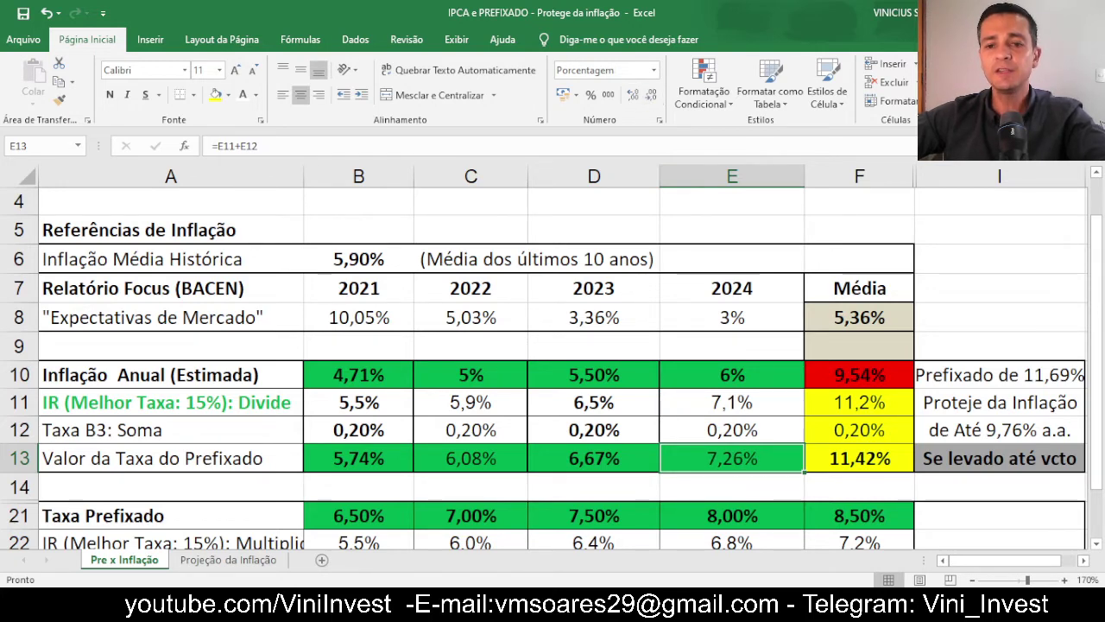
# Close Calculator and look over the Taxa Prefixado section starting at A21
pyautogui.hotkey('alt', 'Tab')
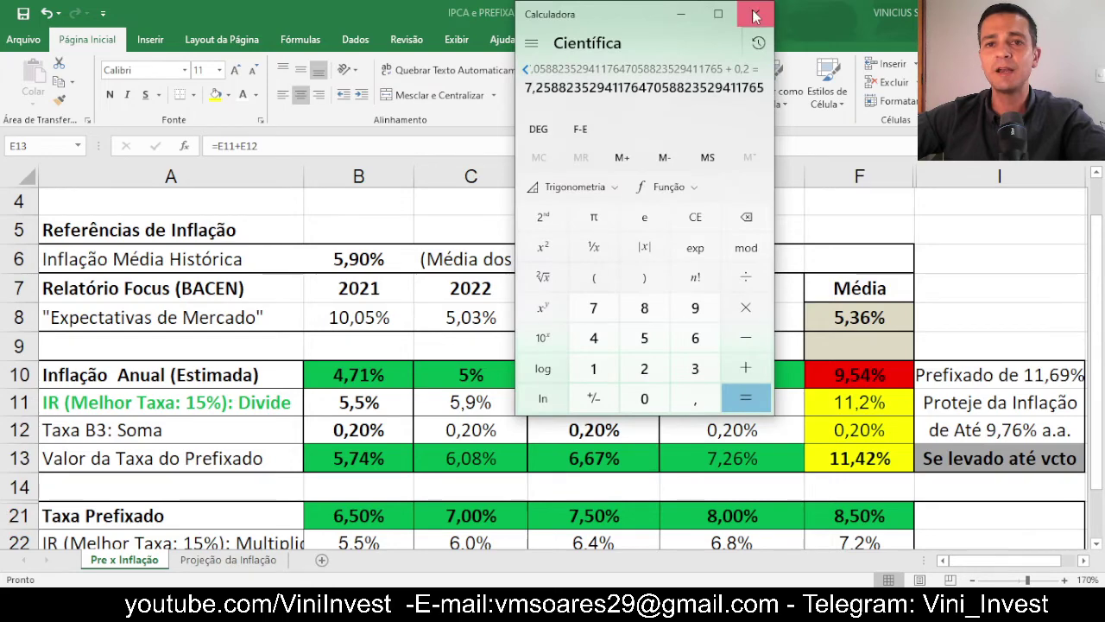
pyautogui.click(790, 12)
pyautogui.scroll(1, 882, 288)
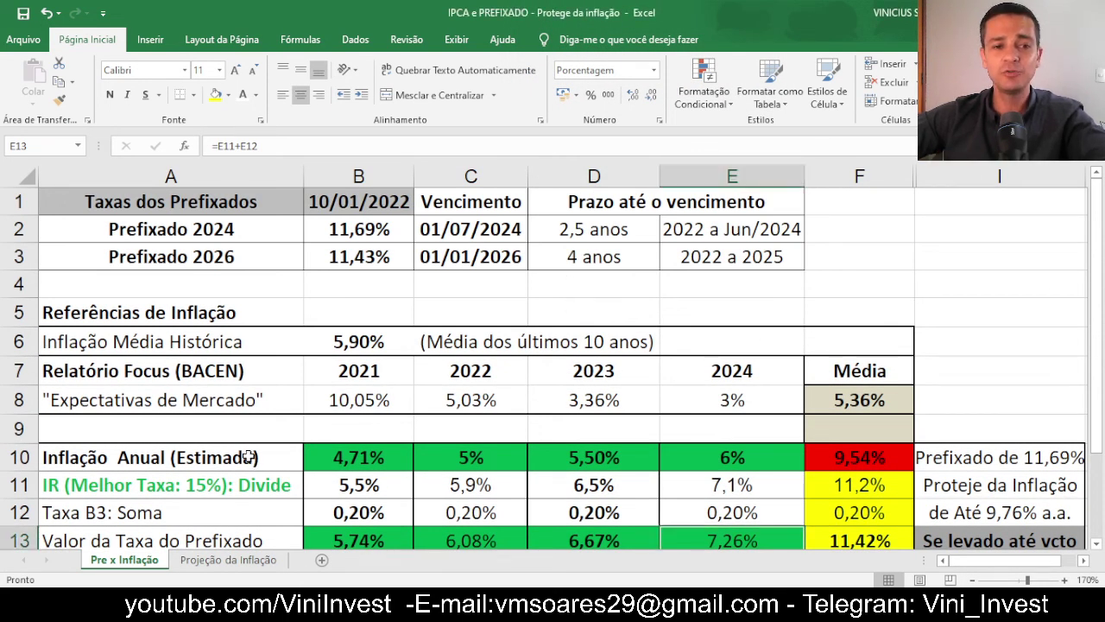
pyautogui.scroll(-2, 249, 457)
pyautogui.click(216, 430)
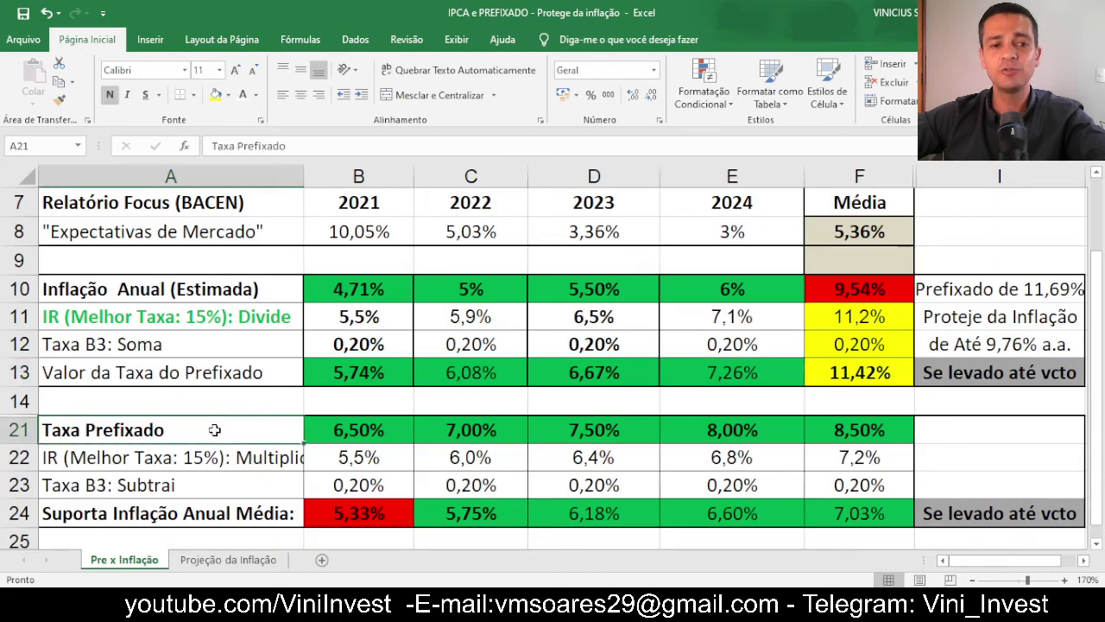
pyautogui.scroll(2, 573, 435)
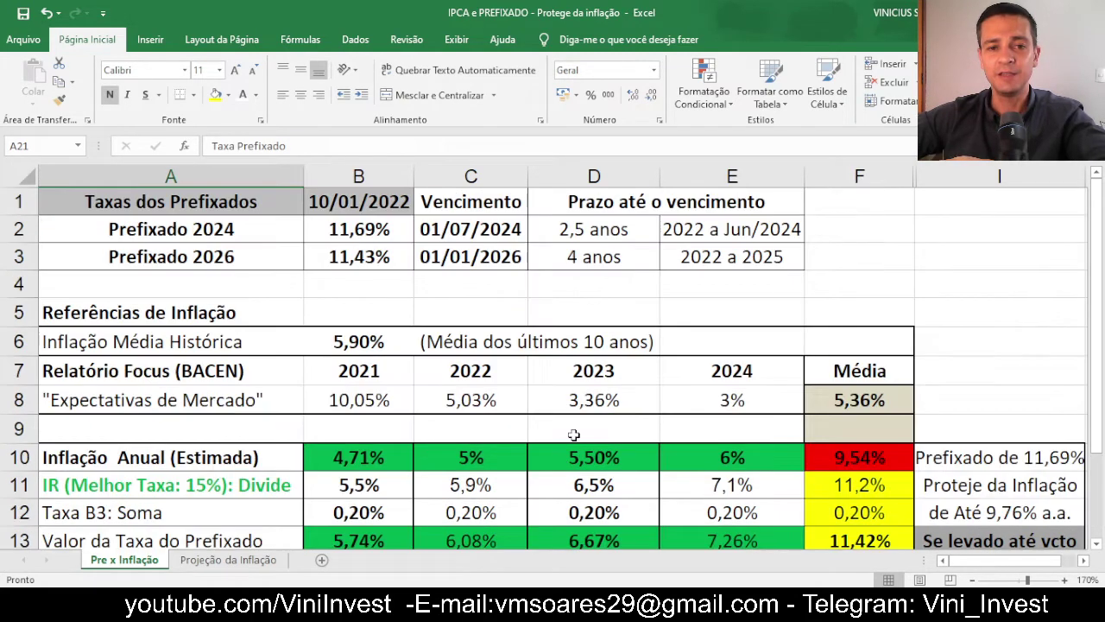